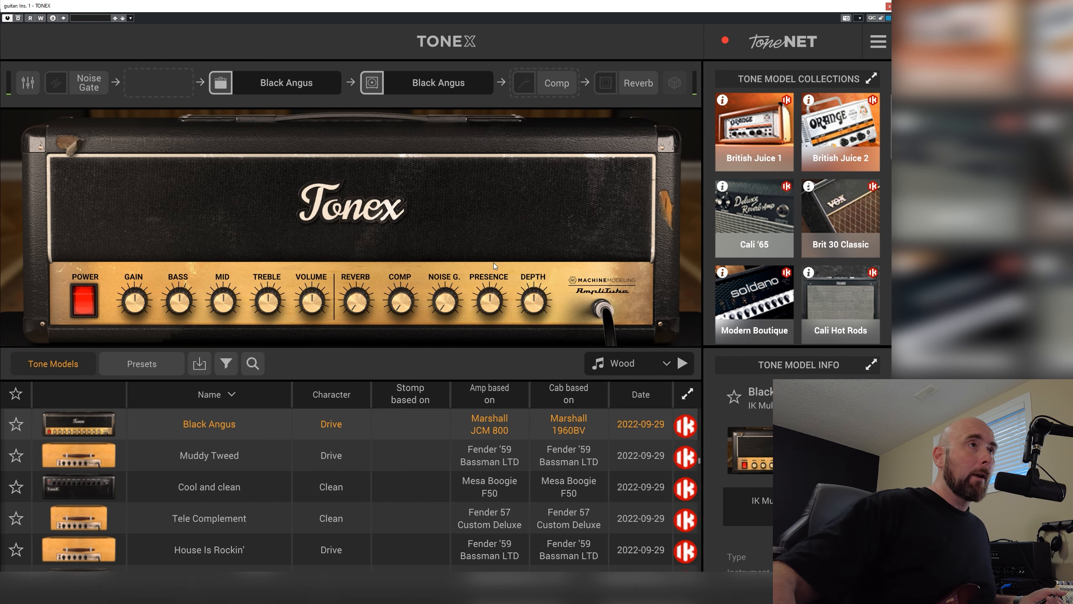
Look at the shared tone models on ToneNET and return to the local tone model library
{"action": "left_click", "coordinate": [789, 45]}
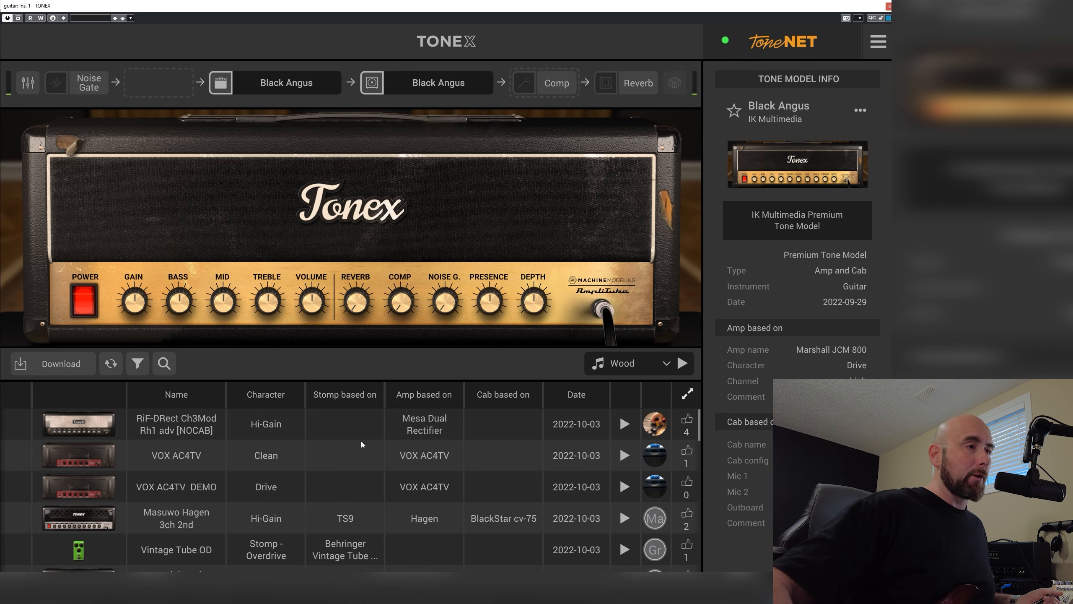
{"action": "left_click", "coordinate": [803, 47]}
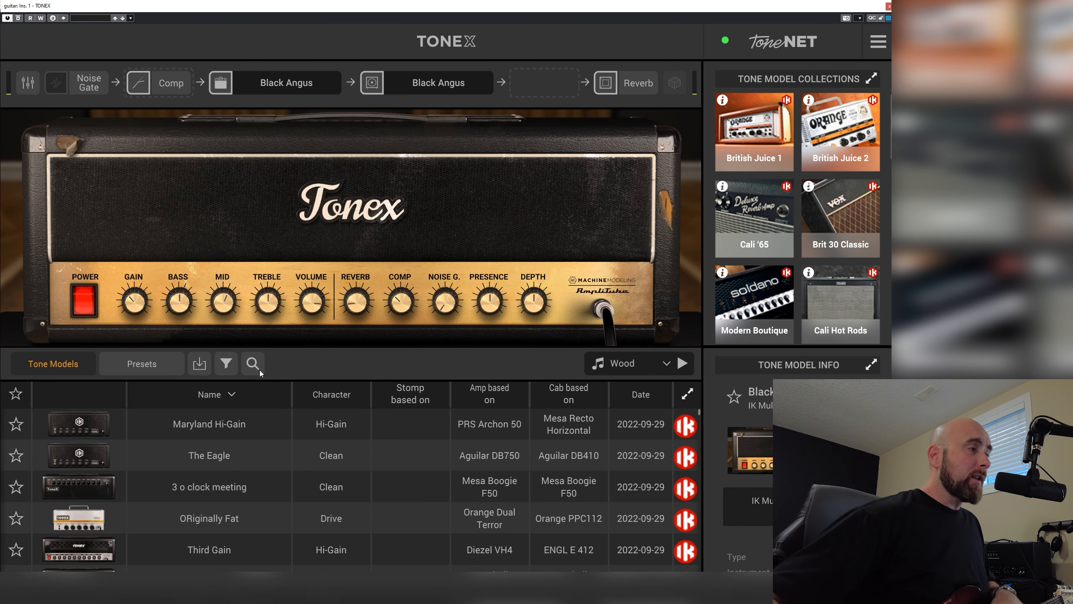
Search the local tone models and presets for "ravv", and clear the search
{"action": "left_click", "coordinate": [256, 369]}
{"action": "type", "text": "r"}
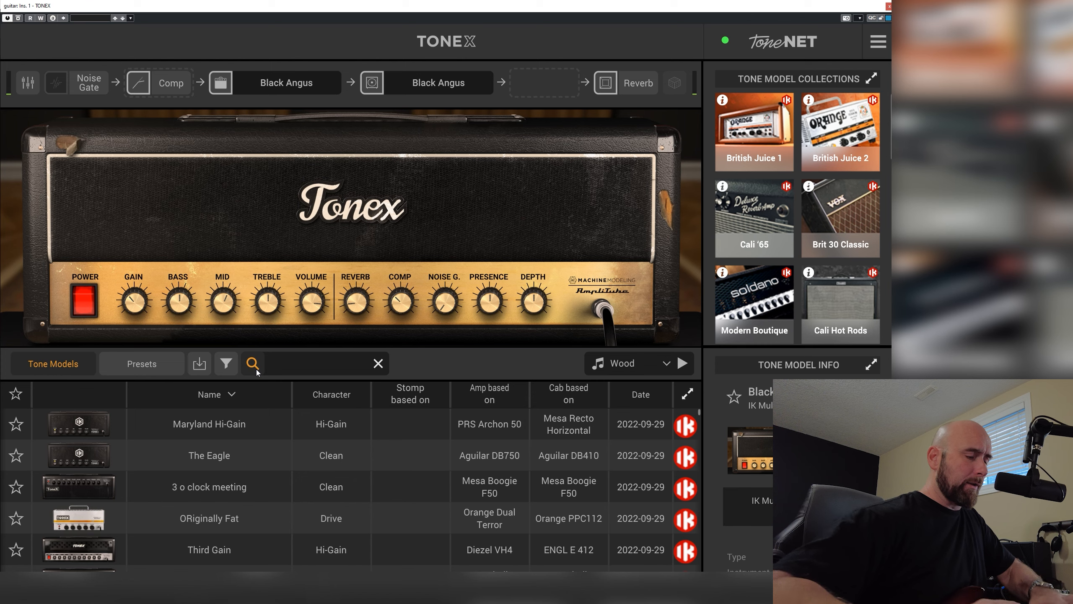
{"action": "type", "text": "avv"}
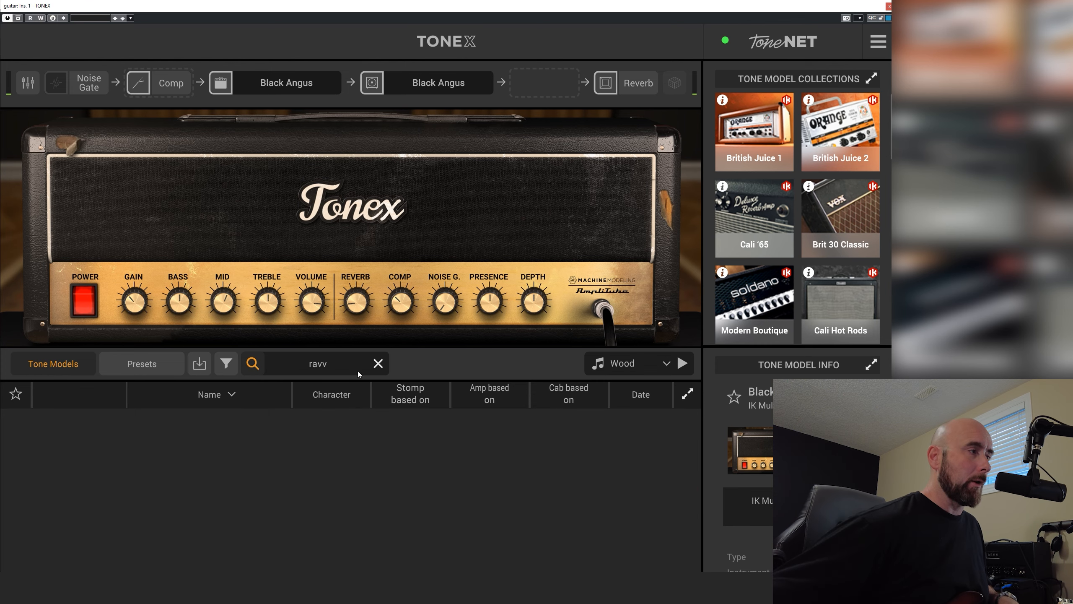
{"action": "left_click", "coordinate": [142, 364]}
{"action": "left_click", "coordinate": [258, 371]}
{"action": "type", "text": "ravv"}
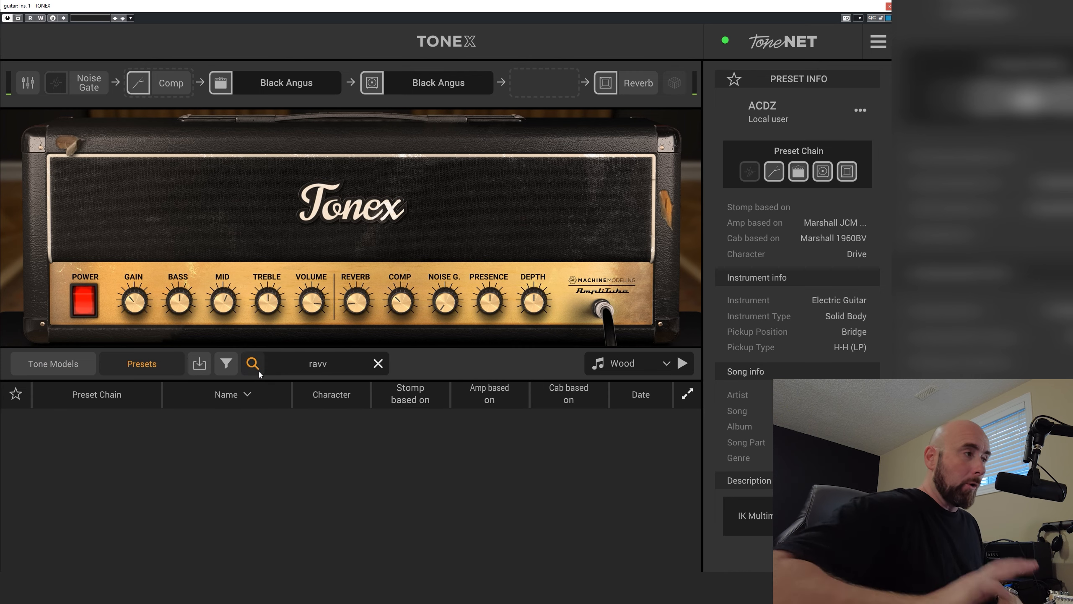
{"action": "left_click", "coordinate": [378, 363]}
Try out the Maryland Hi-Gain and The Eagle tone models and the 80s Hero preset
{"action": "left_click", "coordinate": [59, 364]}
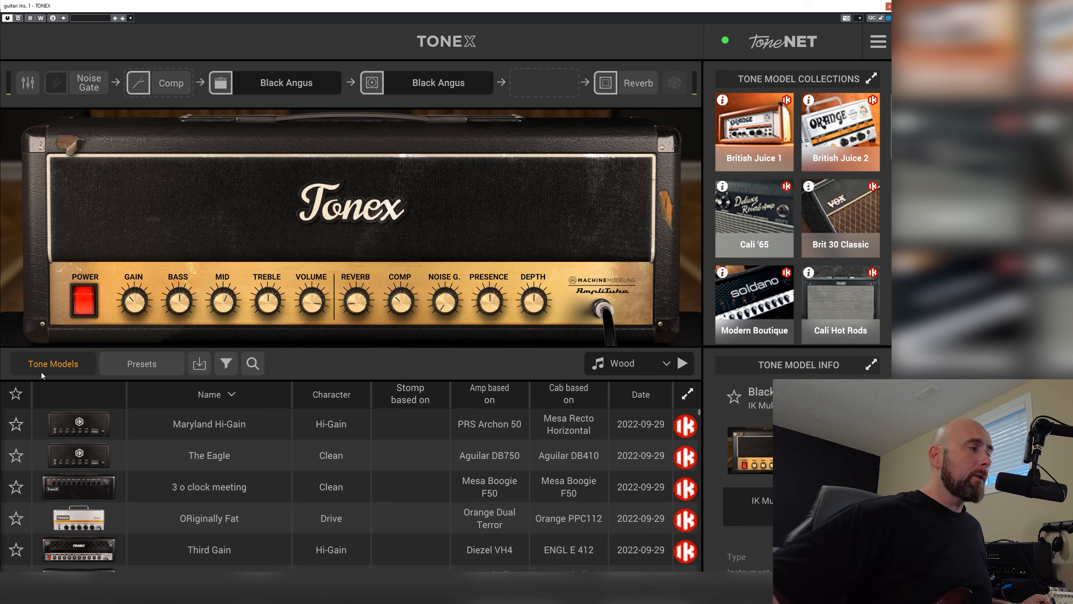
{"action": "left_click", "coordinate": [230, 429]}
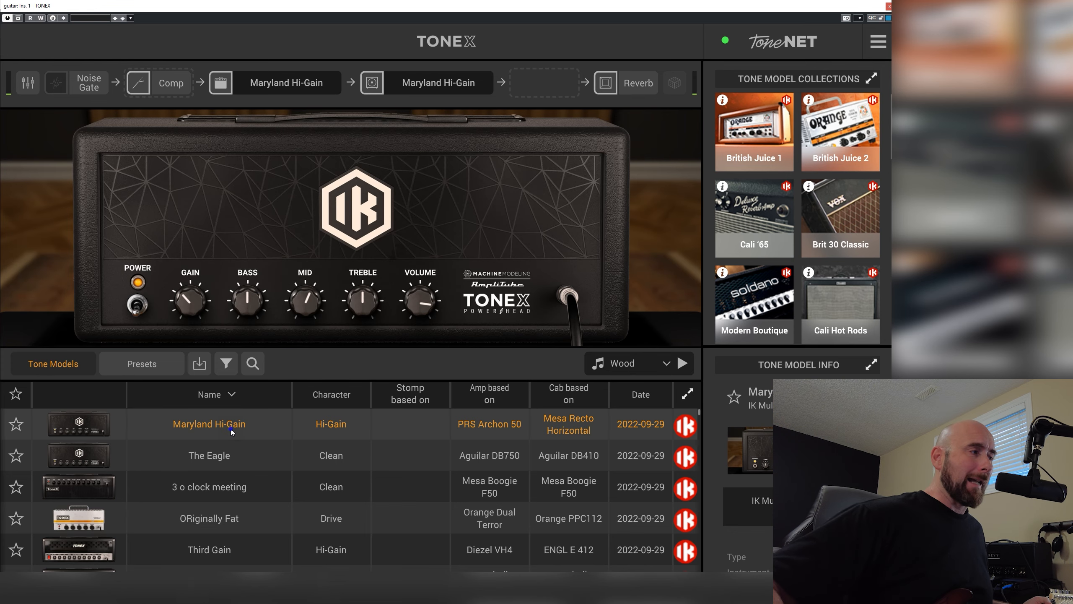
{"action": "left_click", "coordinate": [207, 463]}
{"action": "left_click", "coordinate": [158, 362]}
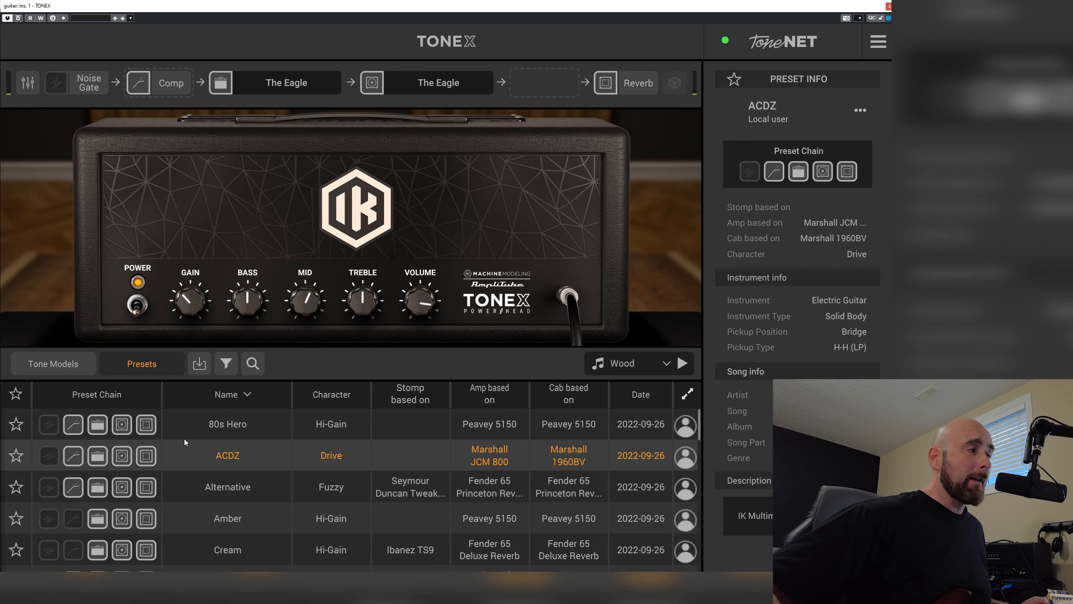
{"action": "left_click", "coordinate": [210, 429]}
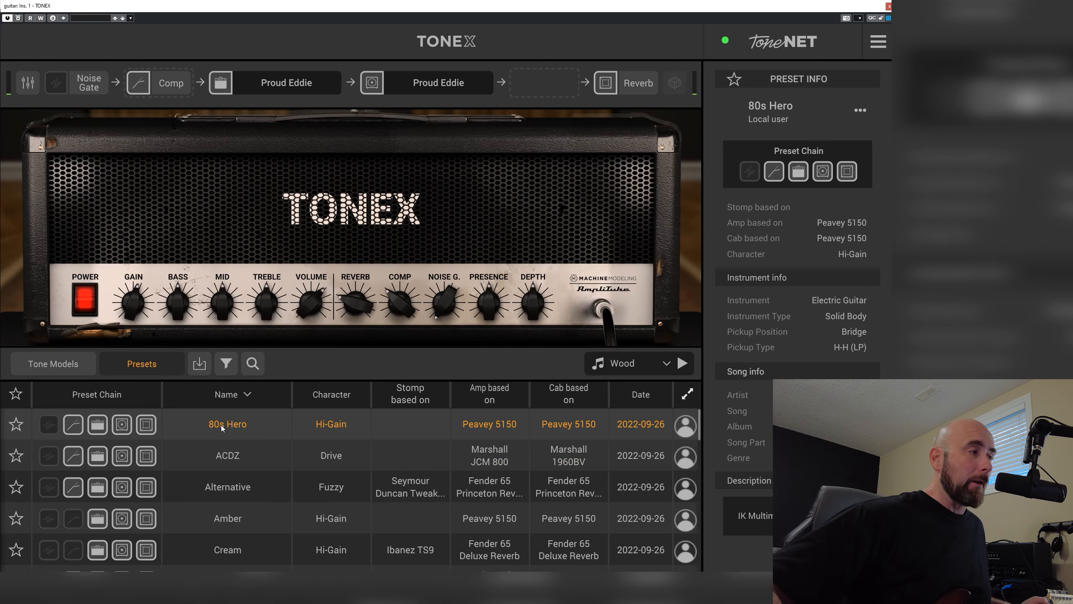
Import JS - Ravv Ch. 2.txp from the JS - Ravv Gen 100 Ultimate folder and load the imported preset
{"action": "right_click", "coordinate": [221, 424]}
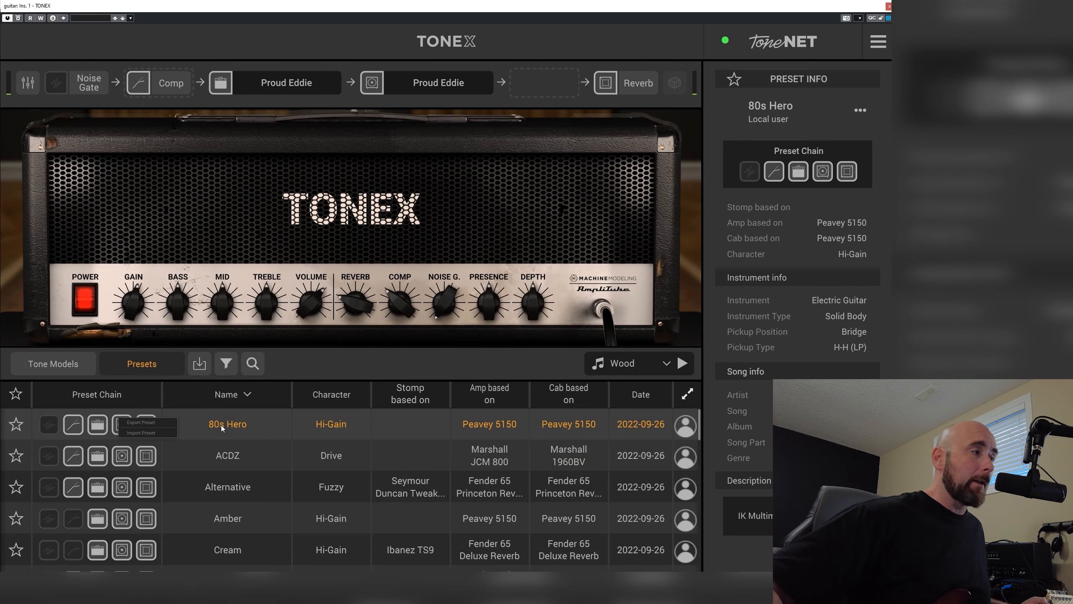
{"action": "left_click", "coordinate": [152, 433]}
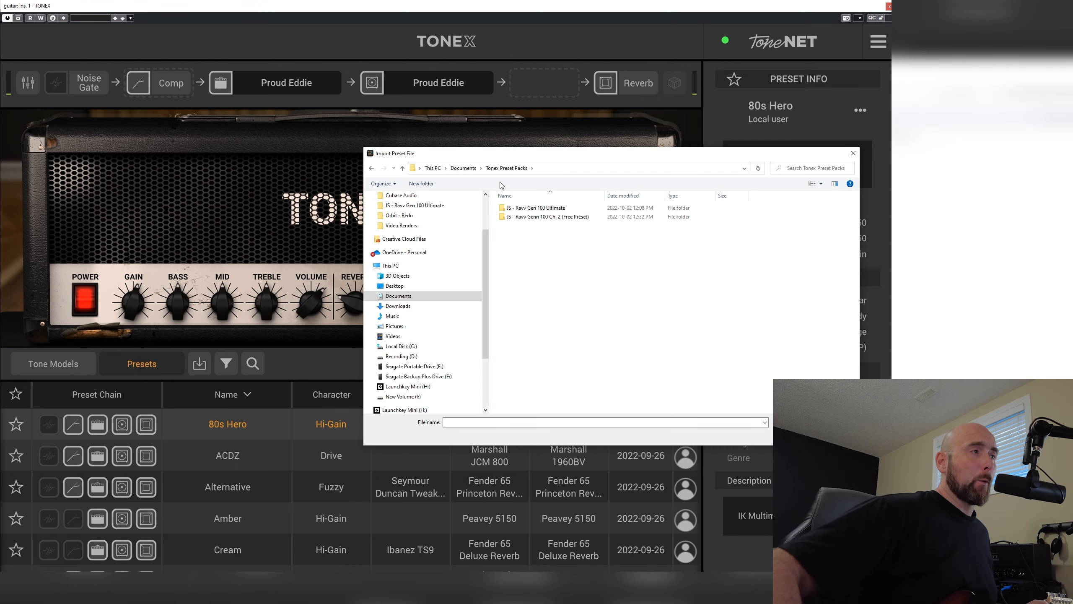
{"action": "double_click", "coordinate": [524, 209]}
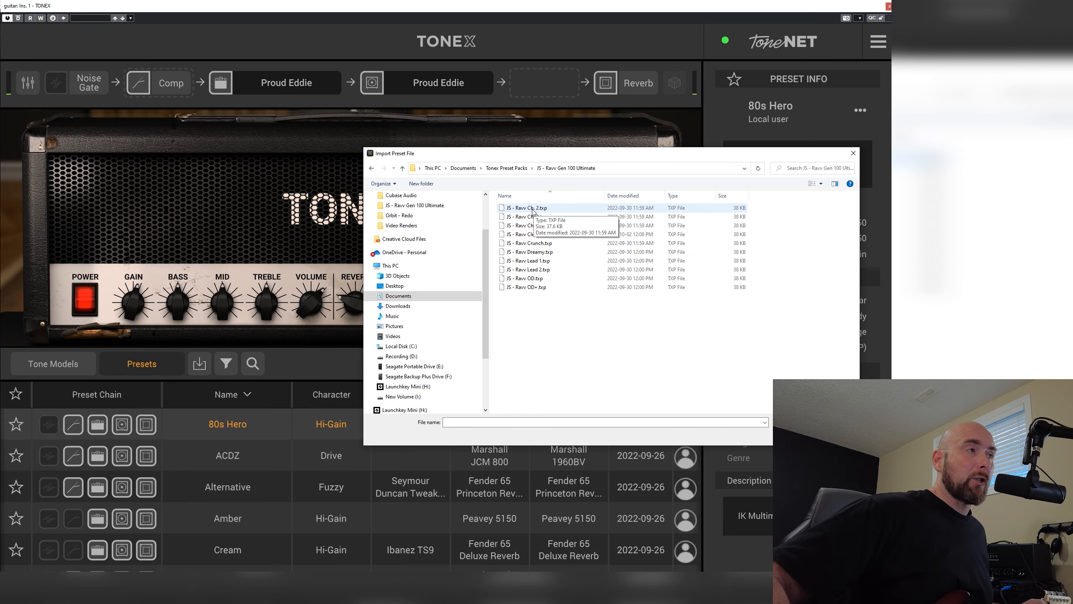
{"action": "double_click", "coordinate": [526, 212]}
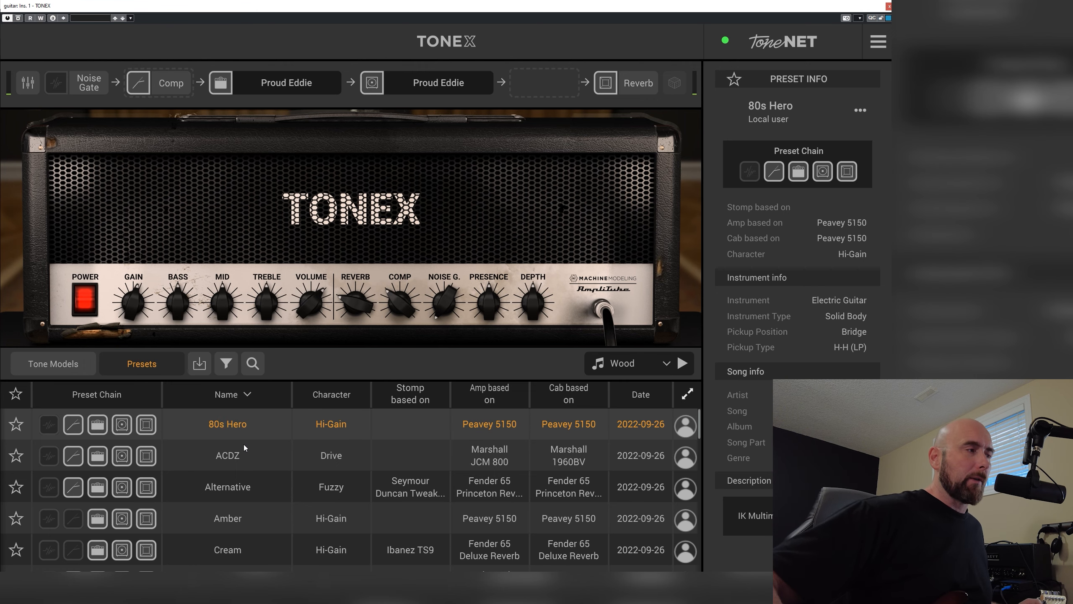
{"action": "scroll", "coordinate": [243, 445], "scroll_direction": "down", "scroll_amount": 5}
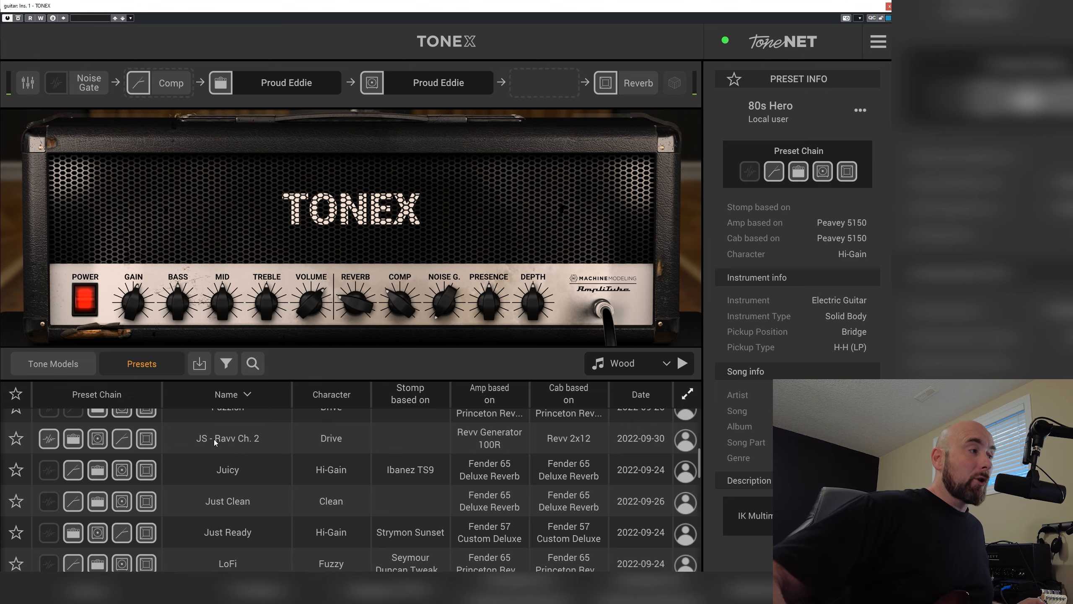
{"action": "left_click", "coordinate": [214, 440]}
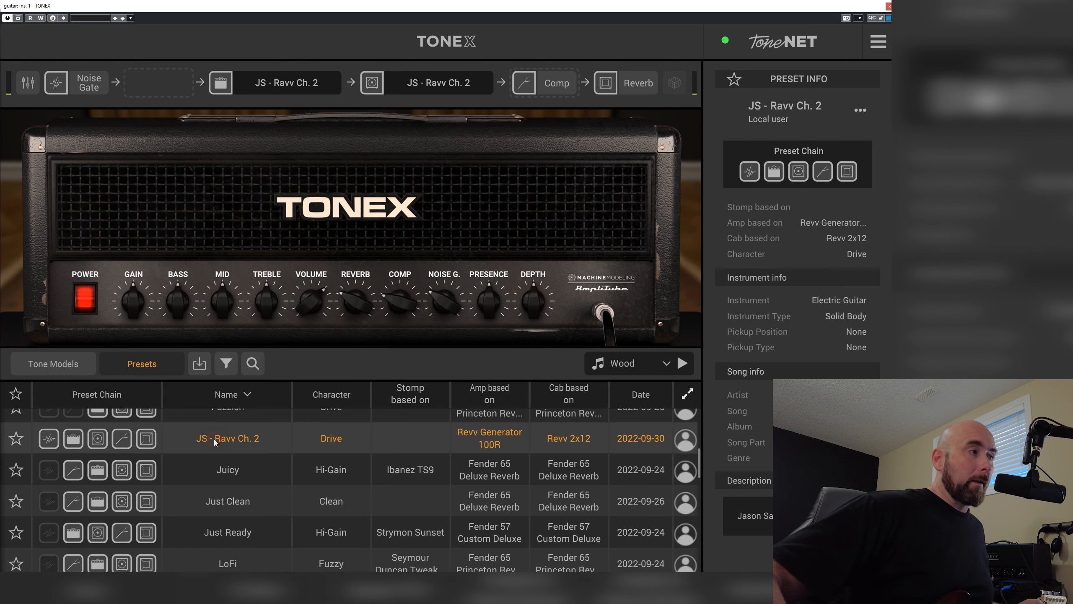
Search the tone models for "ravv" to find the imported preset's model, and return to the presets
{"action": "left_click", "coordinate": [49, 365]}
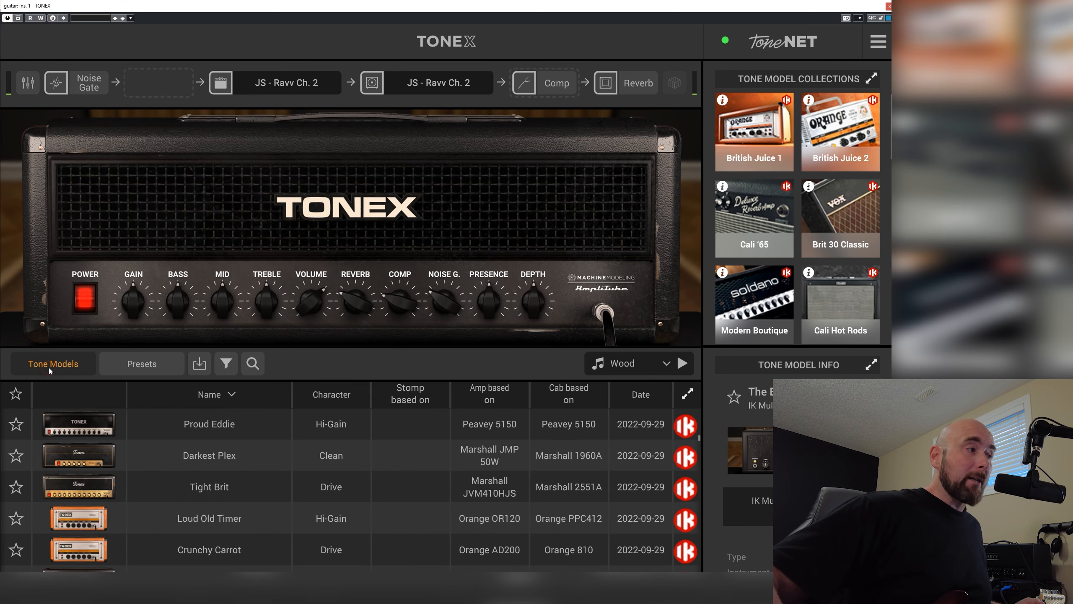
{"action": "scroll", "coordinate": [240, 468], "scroll_direction": "down", "scroll_amount": 15}
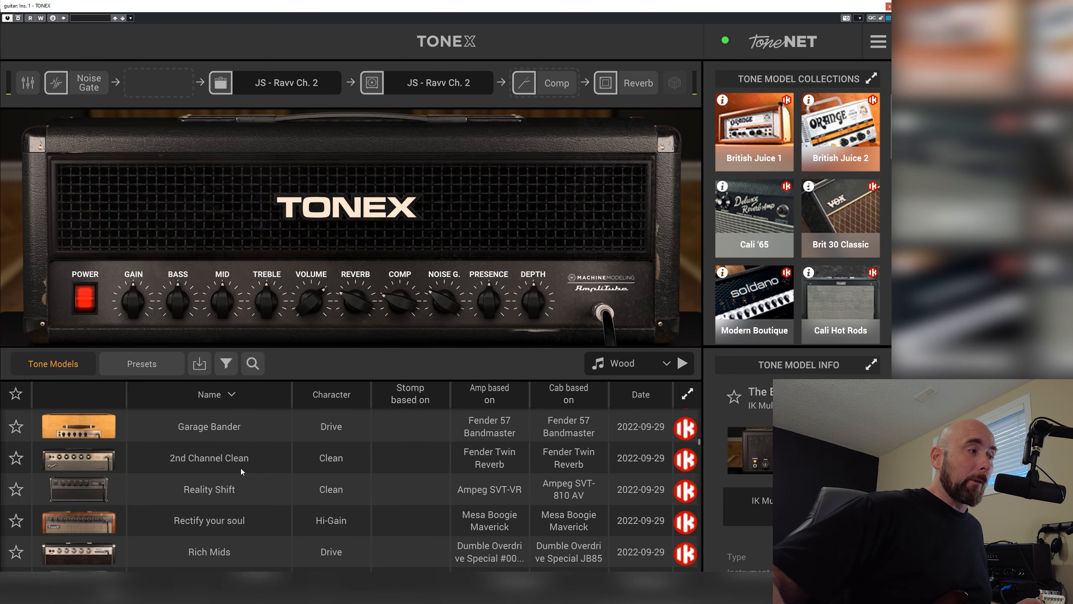
{"action": "scroll", "coordinate": [240, 468], "scroll_direction": "up", "scroll_amount": 3}
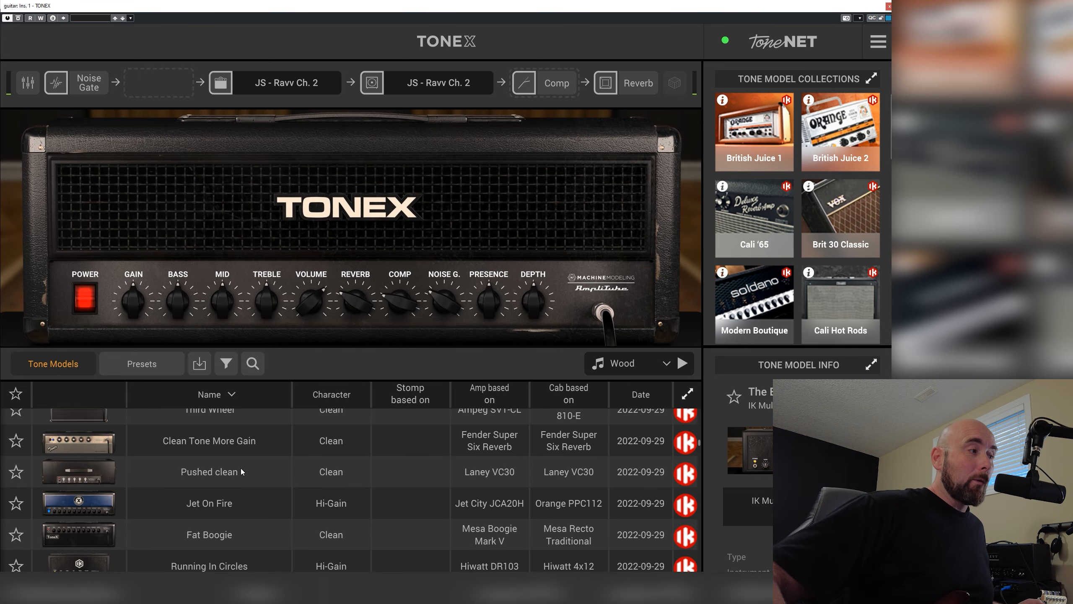
{"action": "scroll", "coordinate": [240, 468], "scroll_direction": "down", "scroll_amount": 12}
{"action": "scroll", "coordinate": [241, 468], "scroll_direction": "down", "scroll_amount": 5}
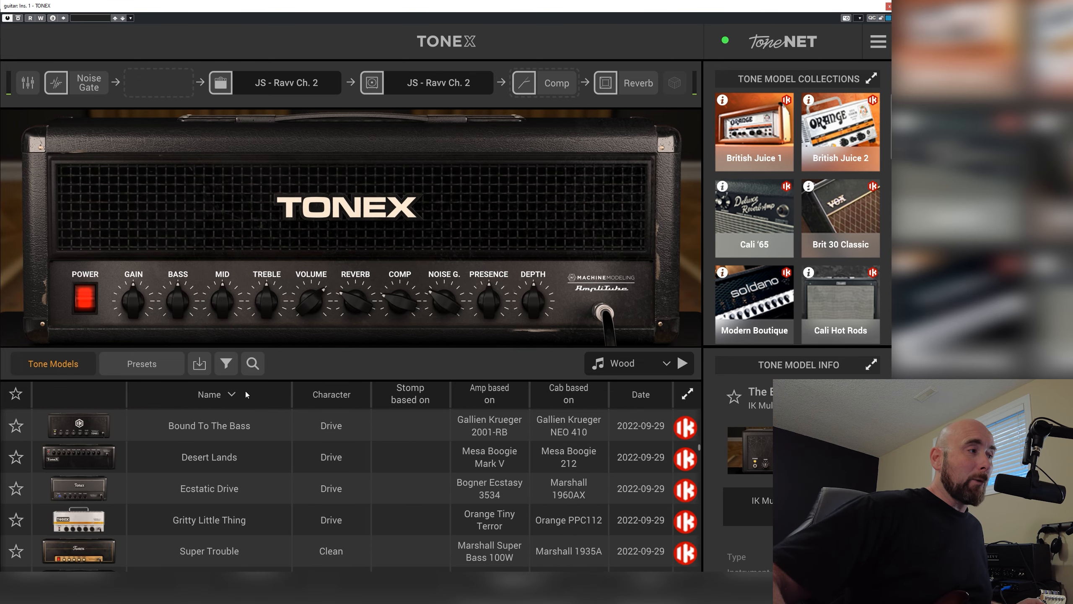
{"action": "left_click", "coordinate": [247, 366]}
{"action": "type", "text": "ravv"}
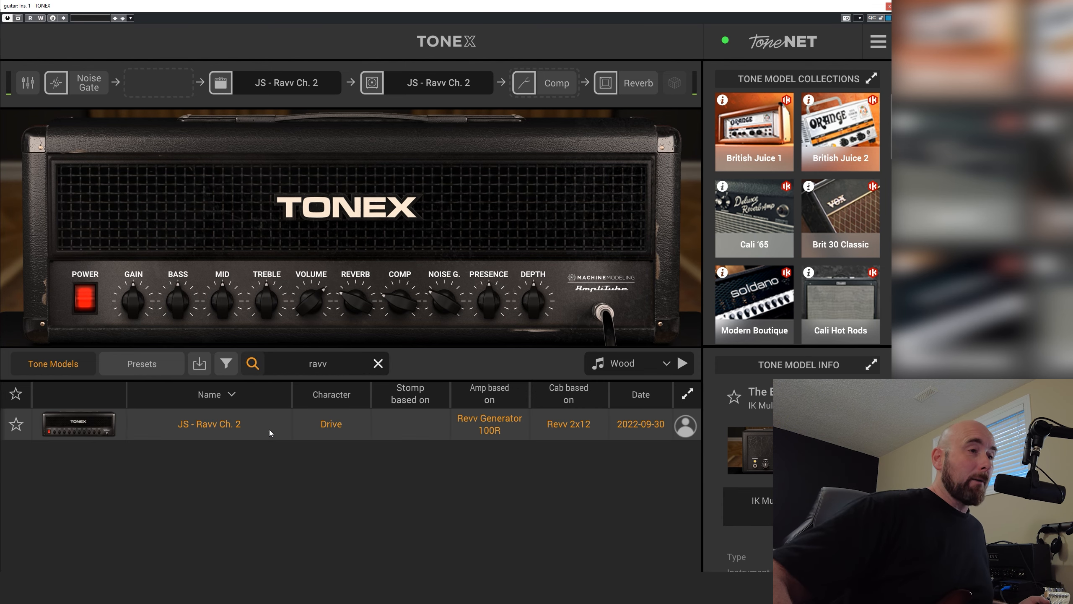
{"action": "left_click", "coordinate": [130, 371]}
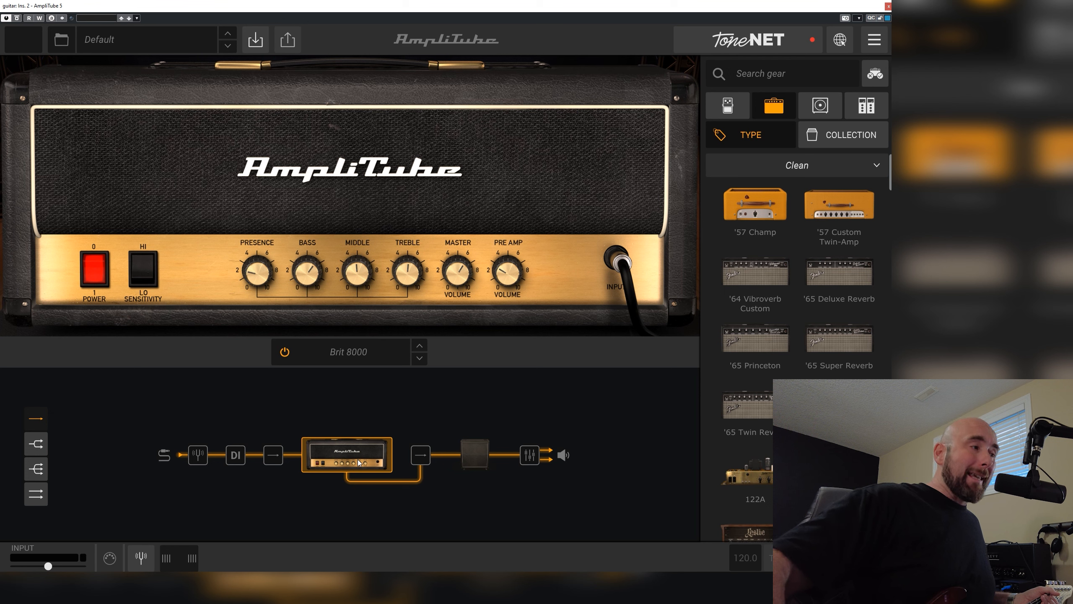
Switch to AmpliTube 5 and browse its stomp effects and the amp models for the slot holding Brit 8000
{"action": "left_click", "coordinate": [740, 113]}
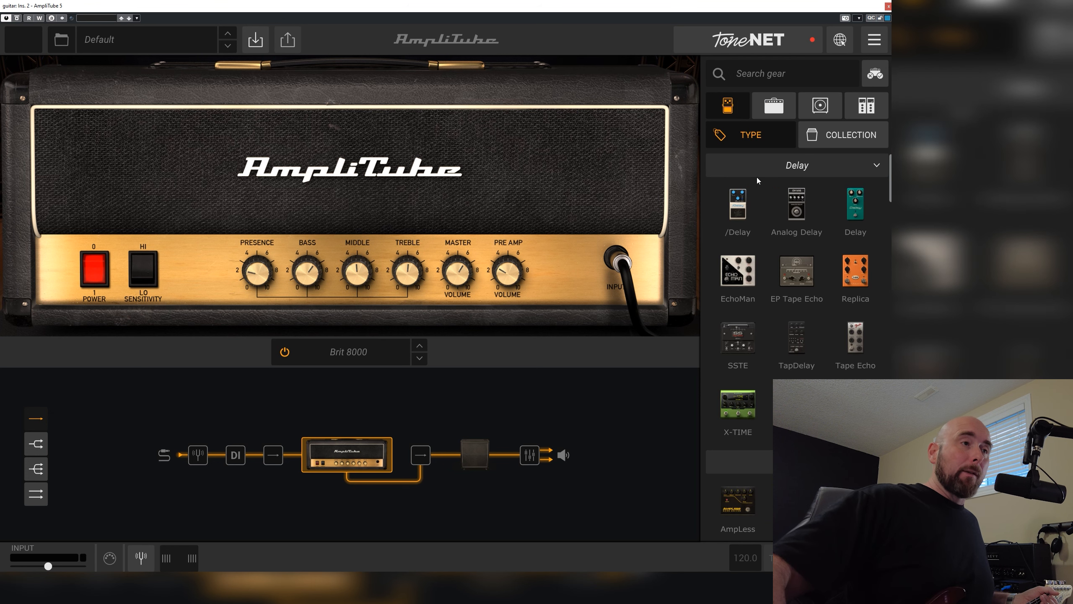
{"action": "scroll", "coordinate": [797, 254], "scroll_direction": "down", "scroll_amount": 10}
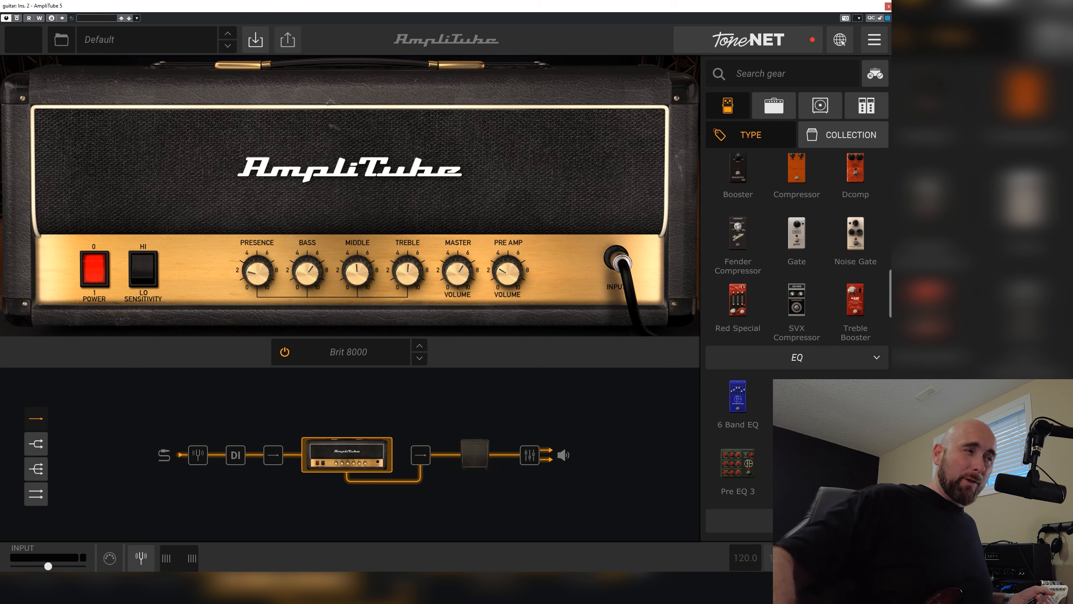
{"action": "left_click", "coordinate": [350, 460]}
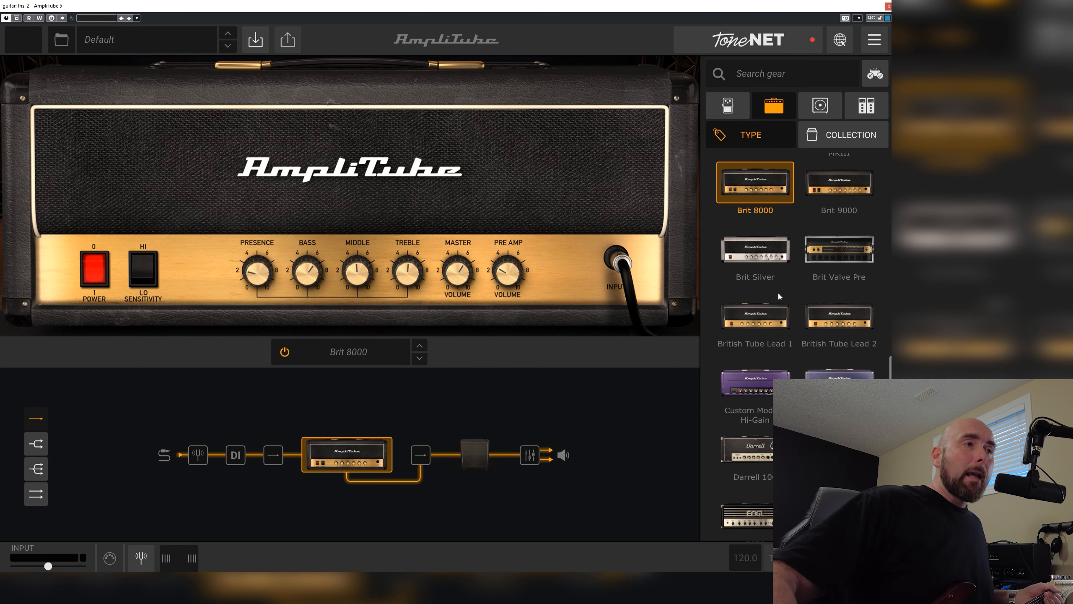
{"action": "scroll", "coordinate": [779, 293], "scroll_direction": "up", "scroll_amount": 10}
{"action": "scroll", "coordinate": [779, 293], "scroll_direction": "down", "scroll_amount": 6}
{"action": "scroll", "coordinate": [778, 293], "scroll_direction": "down", "scroll_amount": 7}
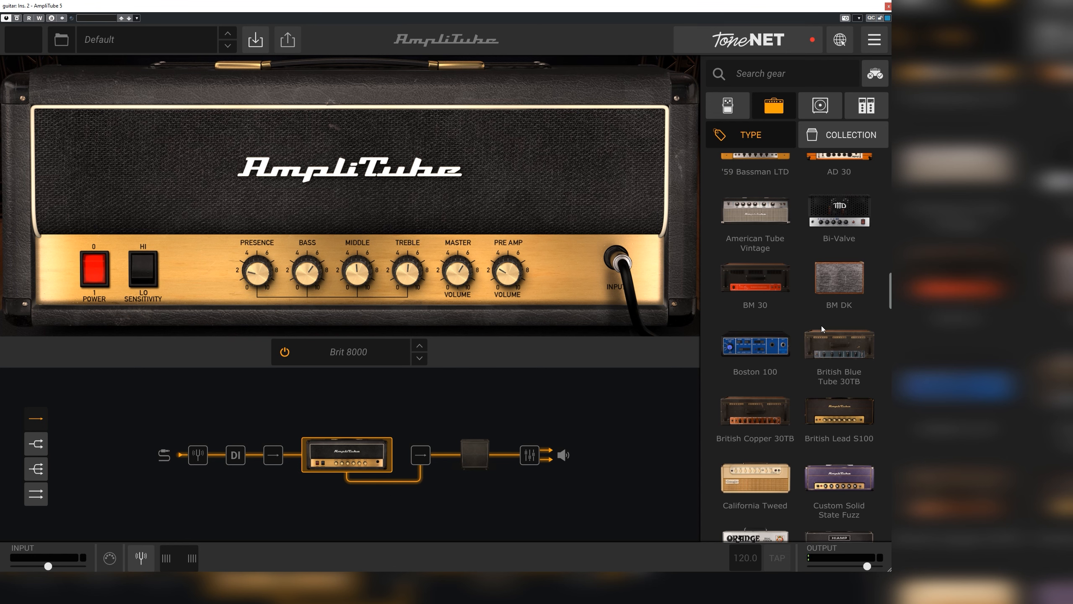
{"action": "scroll", "coordinate": [820, 326], "scroll_direction": "down", "scroll_amount": 15}
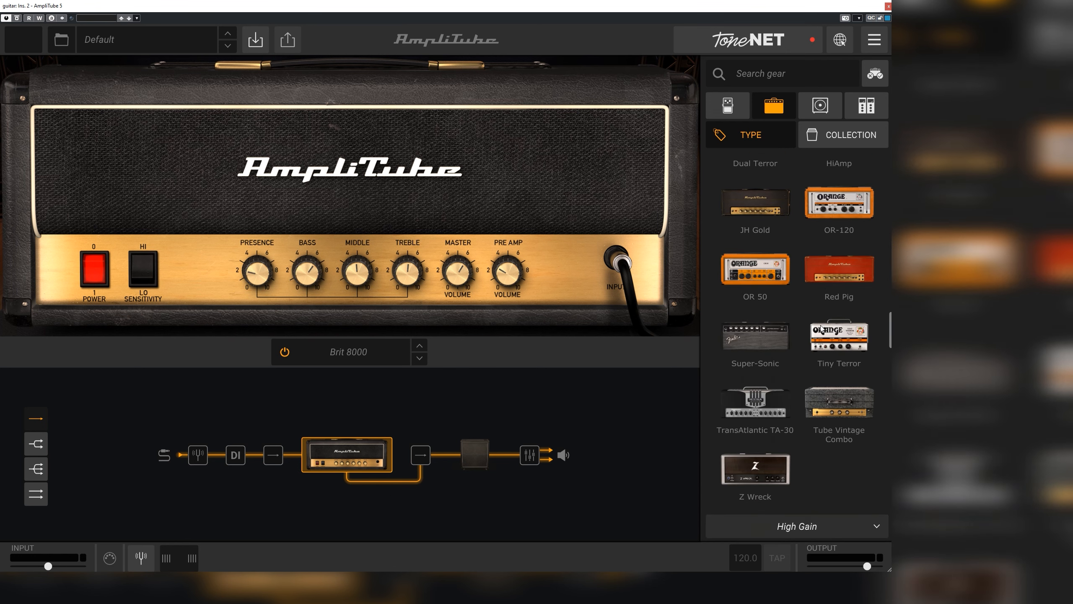
{"action": "scroll", "coordinate": [817, 463], "scroll_direction": "down", "scroll_amount": 5}
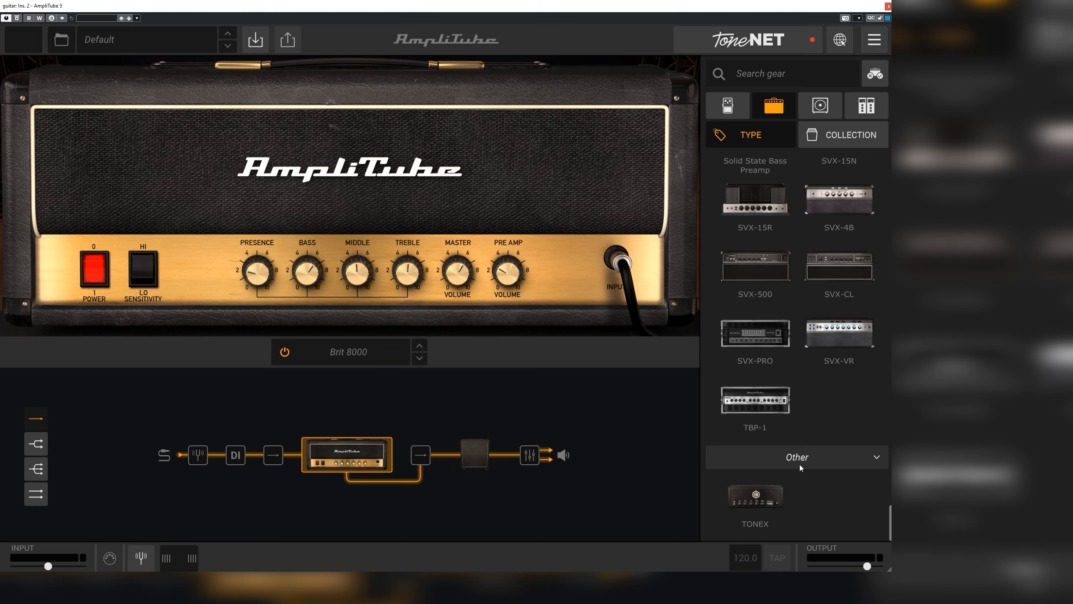
{"action": "scroll", "coordinate": [800, 464], "scroll_direction": "up", "scroll_amount": 20}
{"action": "scroll", "coordinate": [814, 457], "scroll_direction": "up", "scroll_amount": 3}
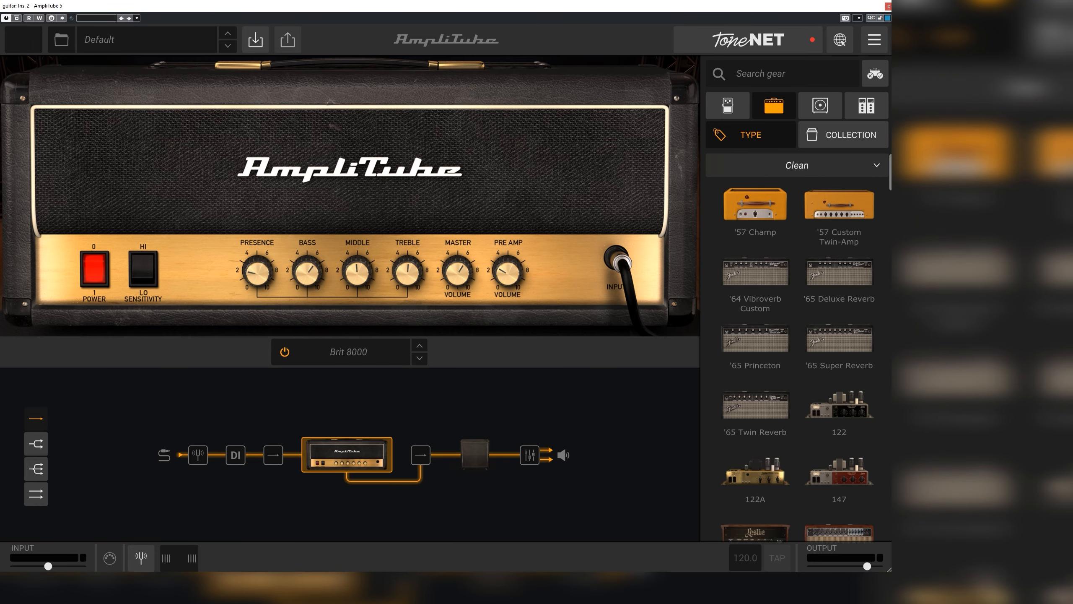
Collapse the Clean, Crunch, High Gain and Bass amp categories and replace the Brit 8000 amp with TONEX
{"action": "left_click", "coordinate": [877, 166]}
{"action": "left_click", "coordinate": [877, 190]}
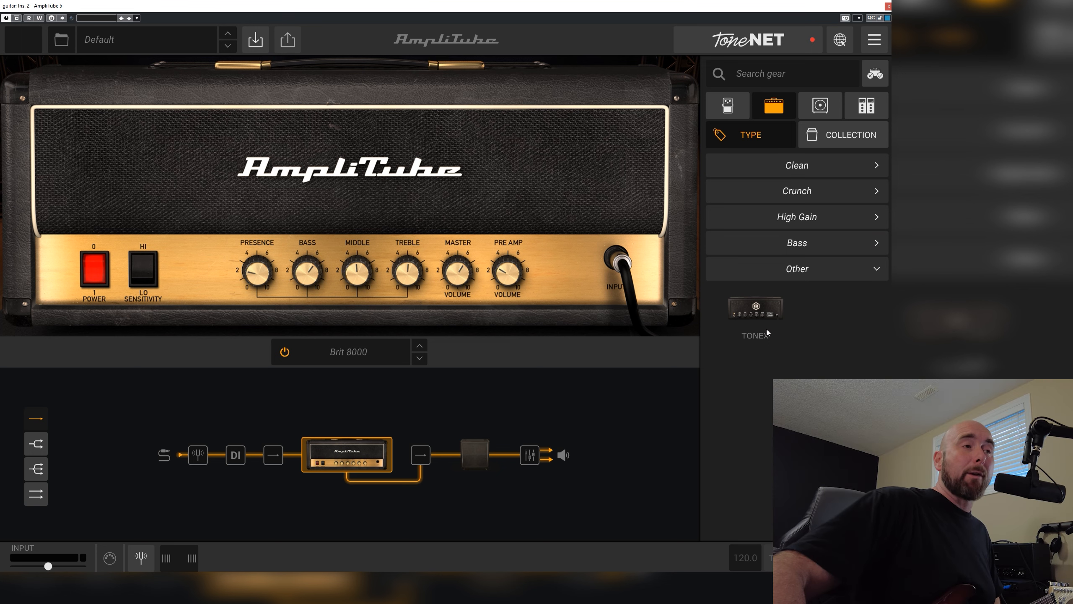
{"action": "left_click", "coordinate": [760, 316]}
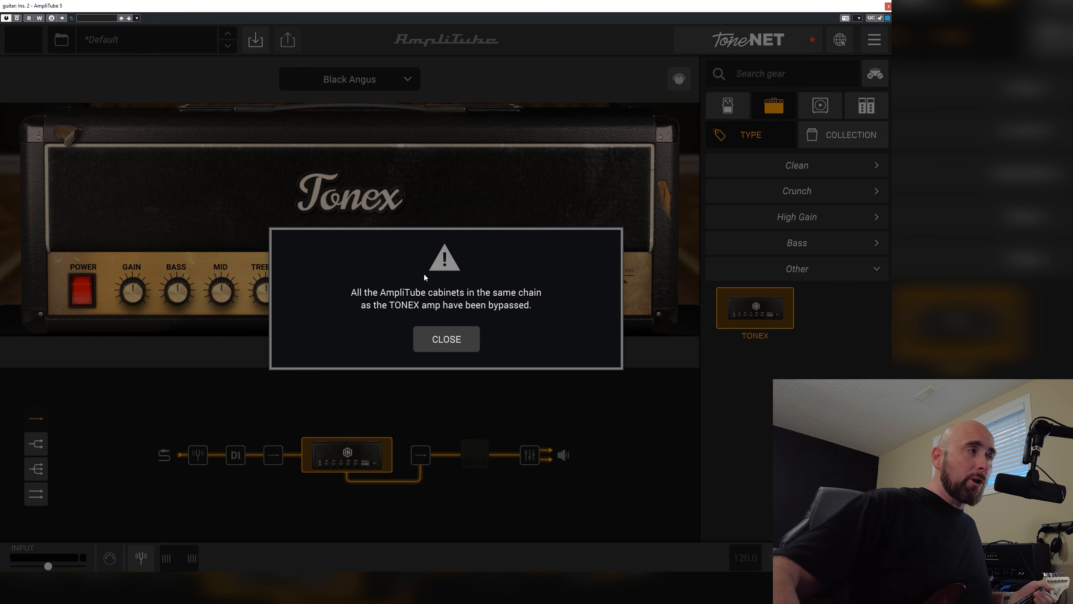
{"action": "left_click", "coordinate": [450, 339]}
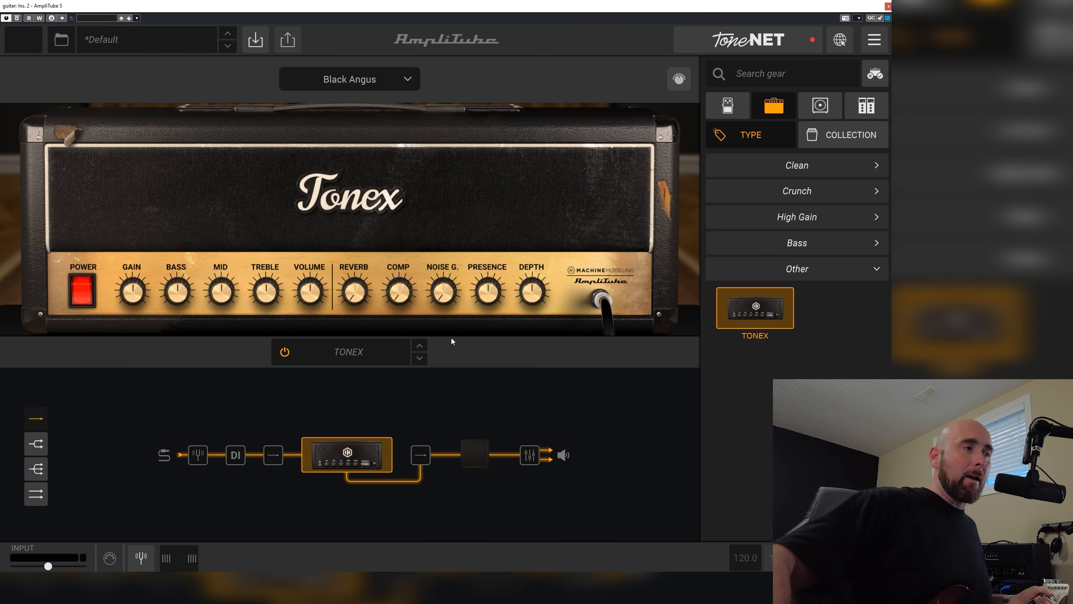
Switch the bypassed 4x12 Brit 8000 cabinet in the signal chain on and back off
{"action": "left_click", "coordinate": [468, 462]}
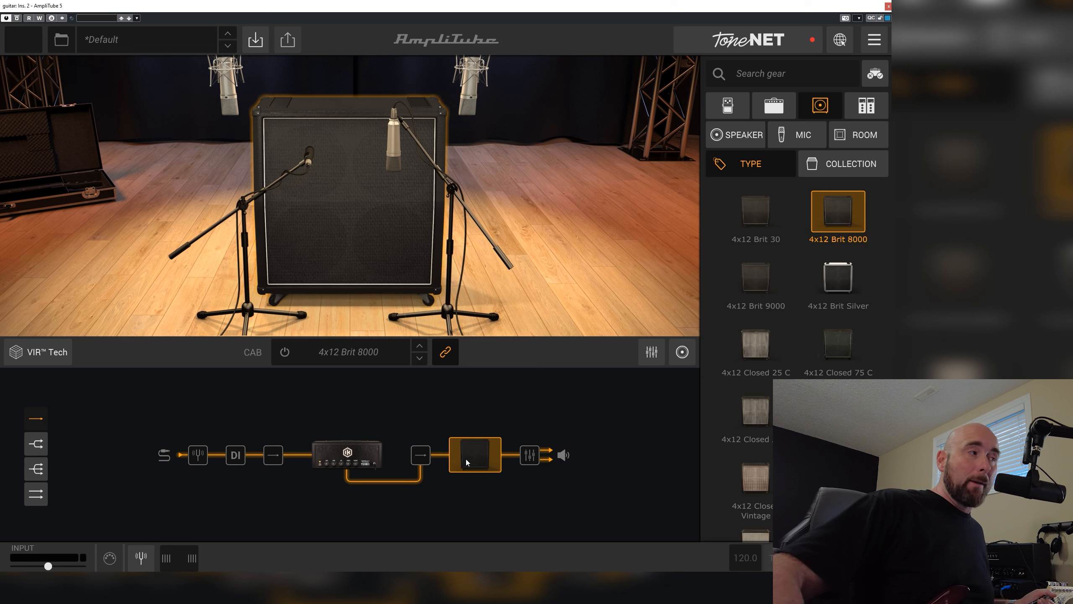
{"action": "left_click", "coordinate": [284, 356]}
{"action": "left_click", "coordinate": [284, 355]}
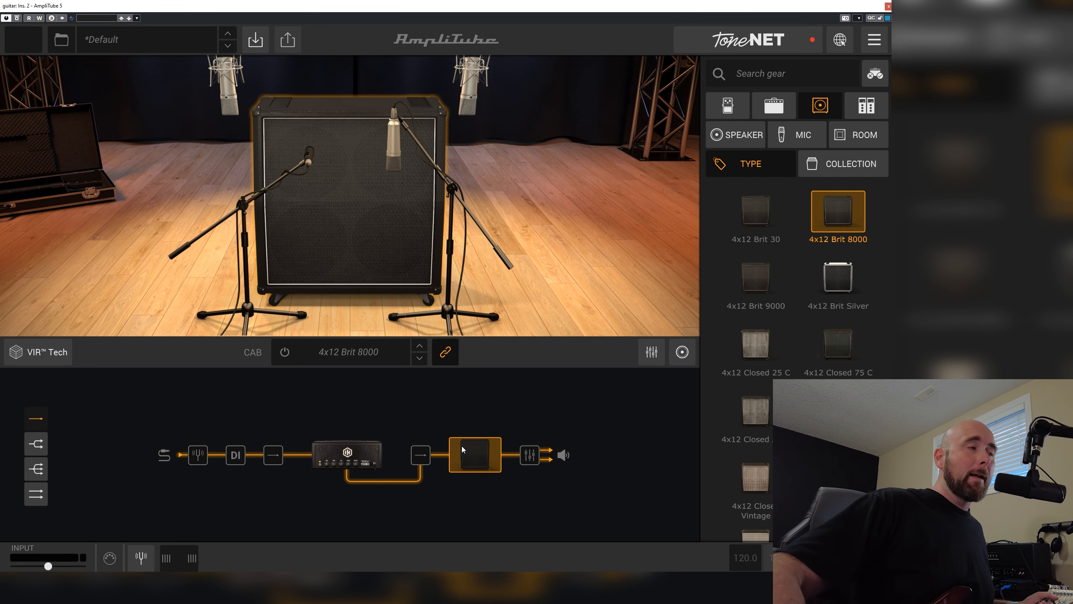
Replace the TONEX amp's Black Angus tone model with "JS - Ravv Ch. 3" and close the model list
{"action": "left_click", "coordinate": [350, 456]}
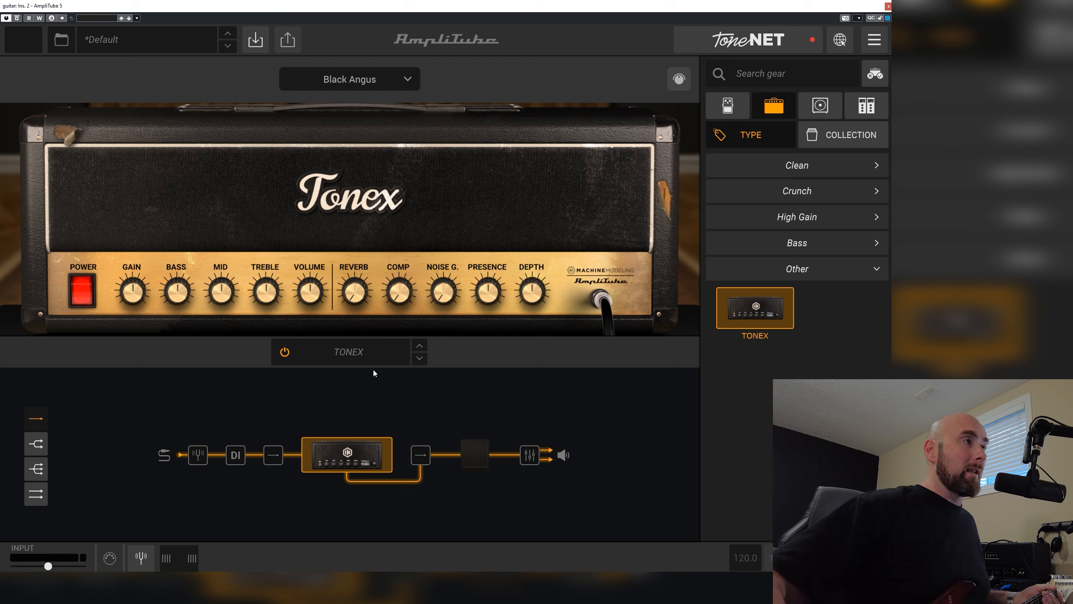
{"action": "left_click", "coordinate": [357, 88]}
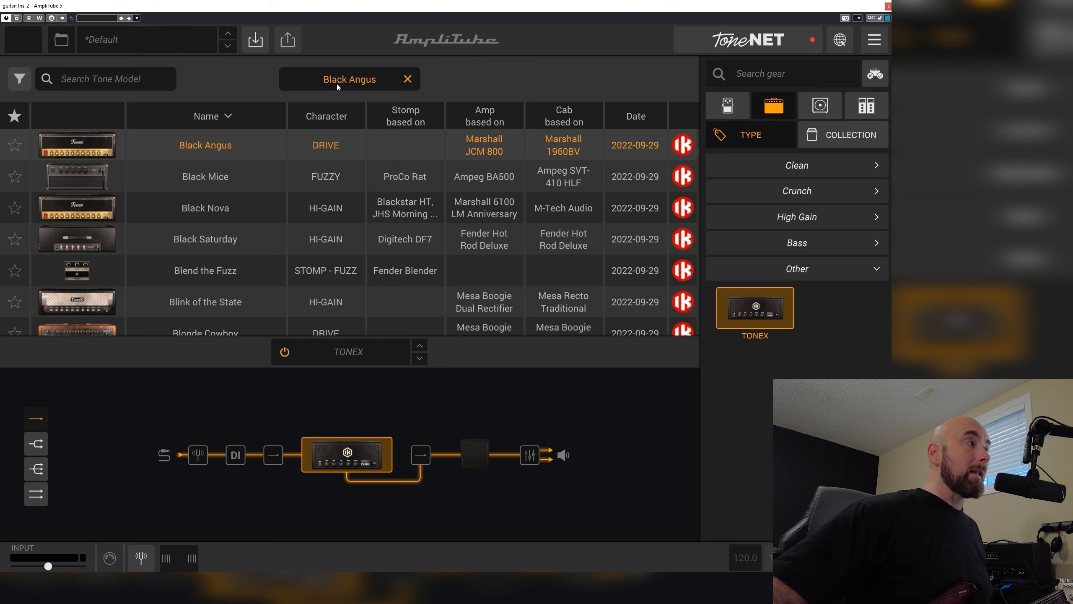
{"action": "scroll", "coordinate": [313, 241], "scroll_direction": "down", "scroll_amount": 15}
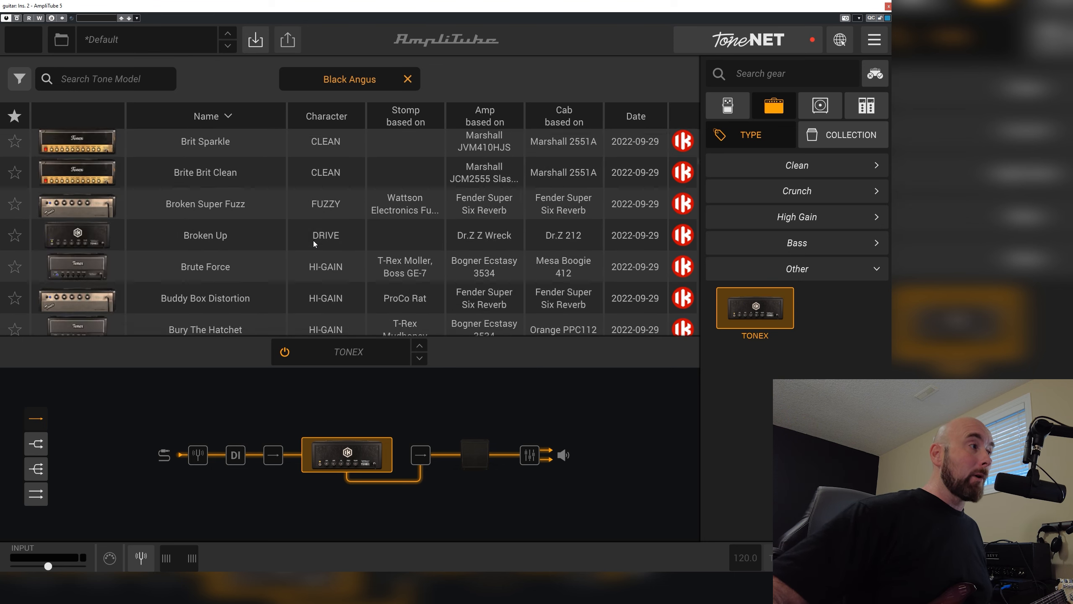
{"action": "scroll", "coordinate": [314, 244], "scroll_direction": "down", "scroll_amount": 16}
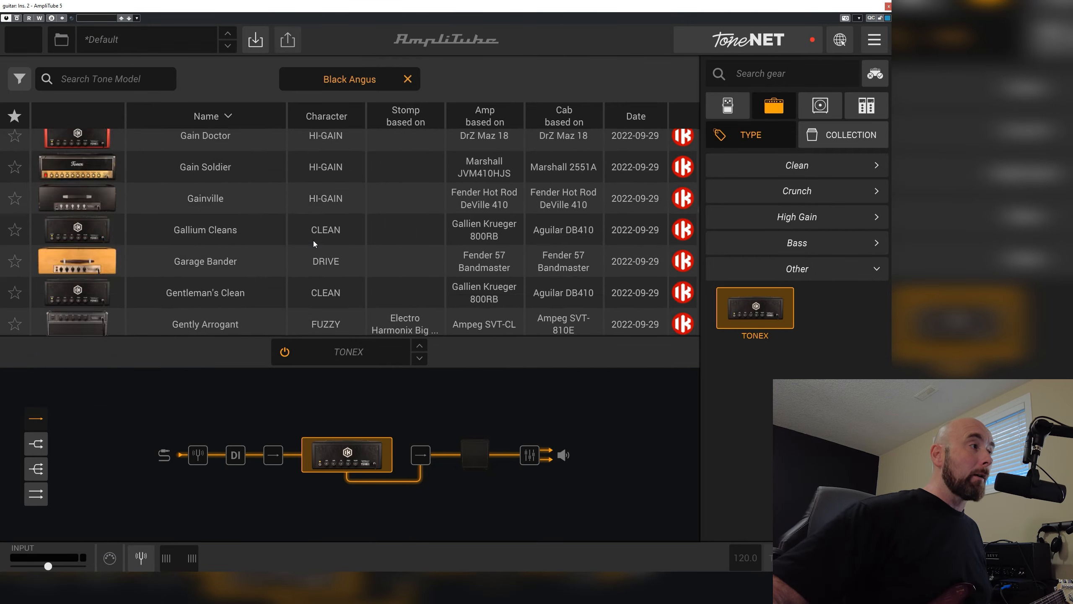
{"action": "scroll", "coordinate": [315, 243], "scroll_direction": "down", "scroll_amount": 10}
{"action": "scroll", "coordinate": [315, 244], "scroll_direction": "up", "scroll_amount": 12}
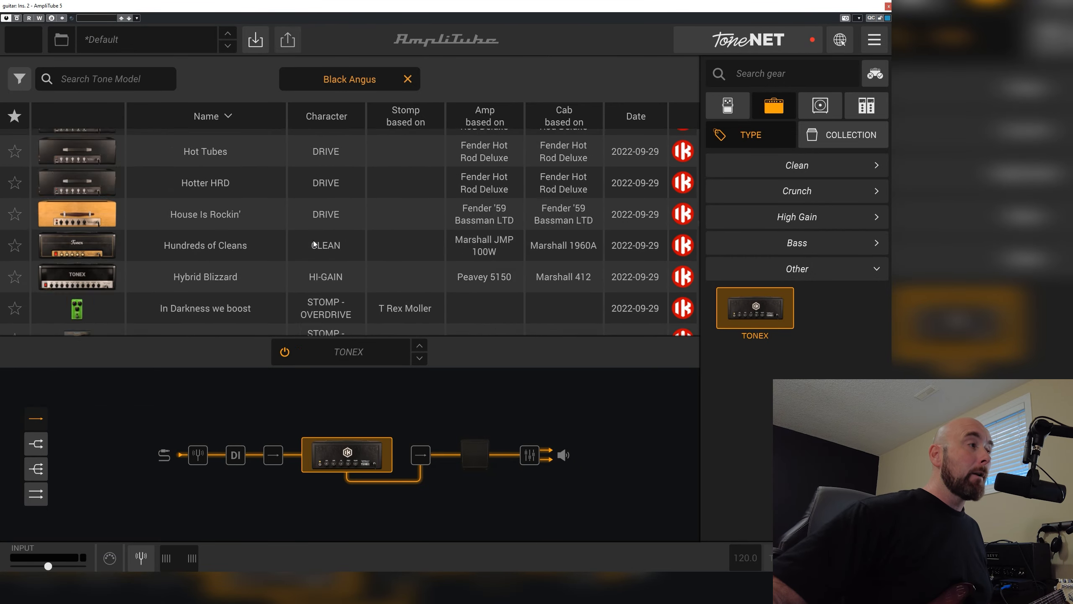
{"action": "scroll", "coordinate": [314, 244], "scroll_direction": "up", "scroll_amount": 20}
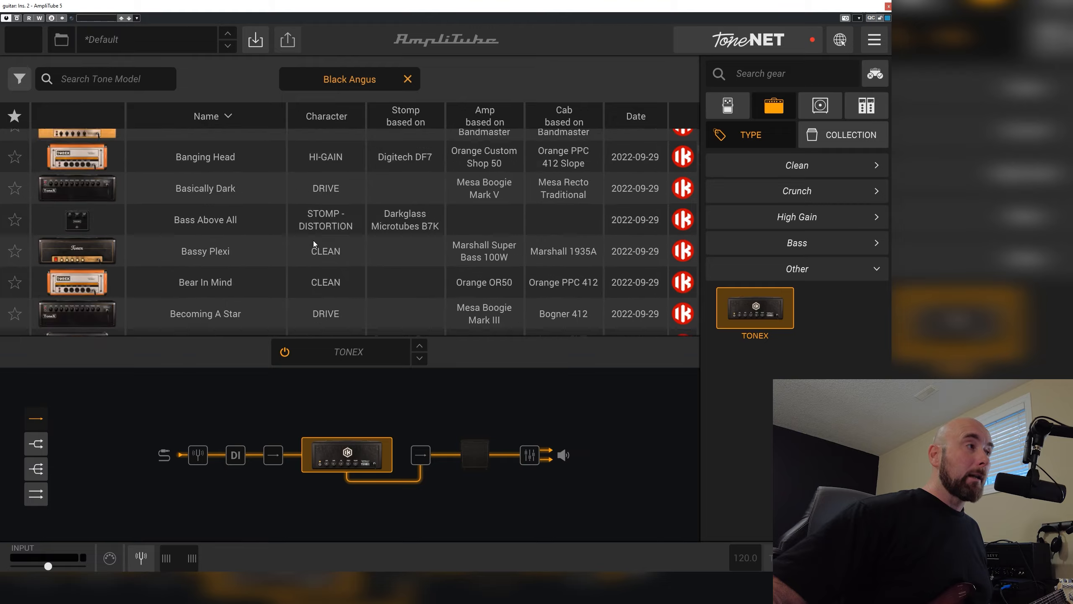
{"action": "scroll", "coordinate": [314, 244], "scroll_direction": "down", "scroll_amount": 15}
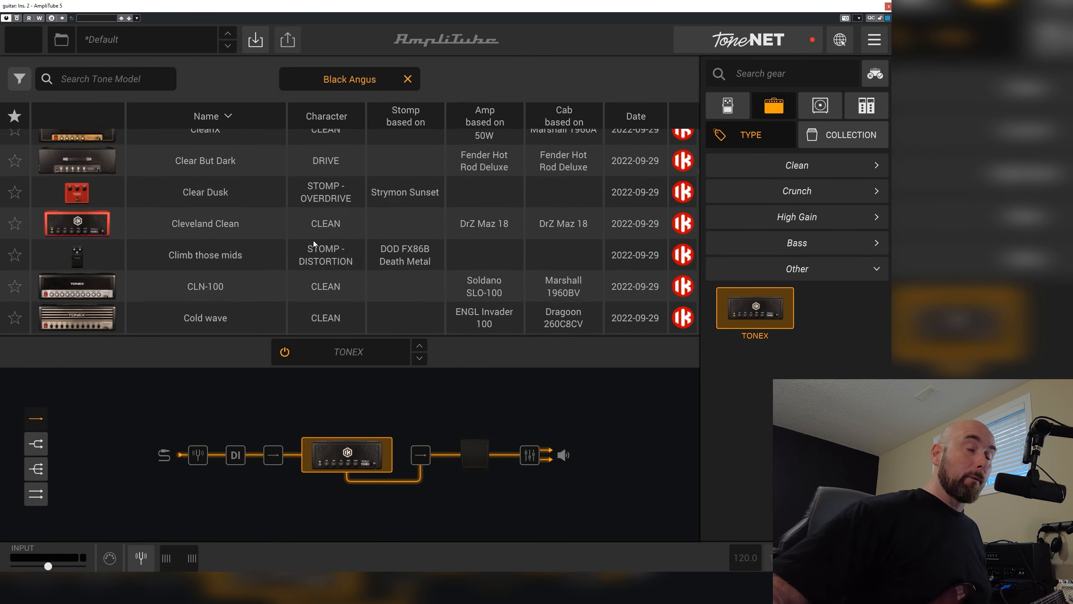
{"action": "scroll", "coordinate": [313, 244], "scroll_direction": "down", "scroll_amount": 12}
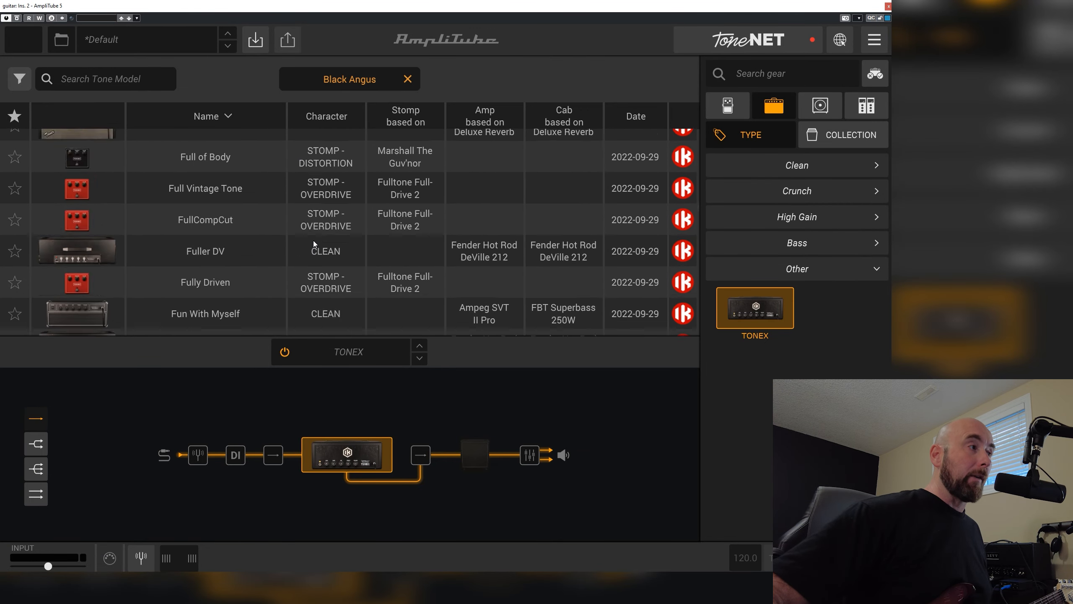
{"action": "scroll", "coordinate": [314, 244], "scroll_direction": "down", "scroll_amount": 12}
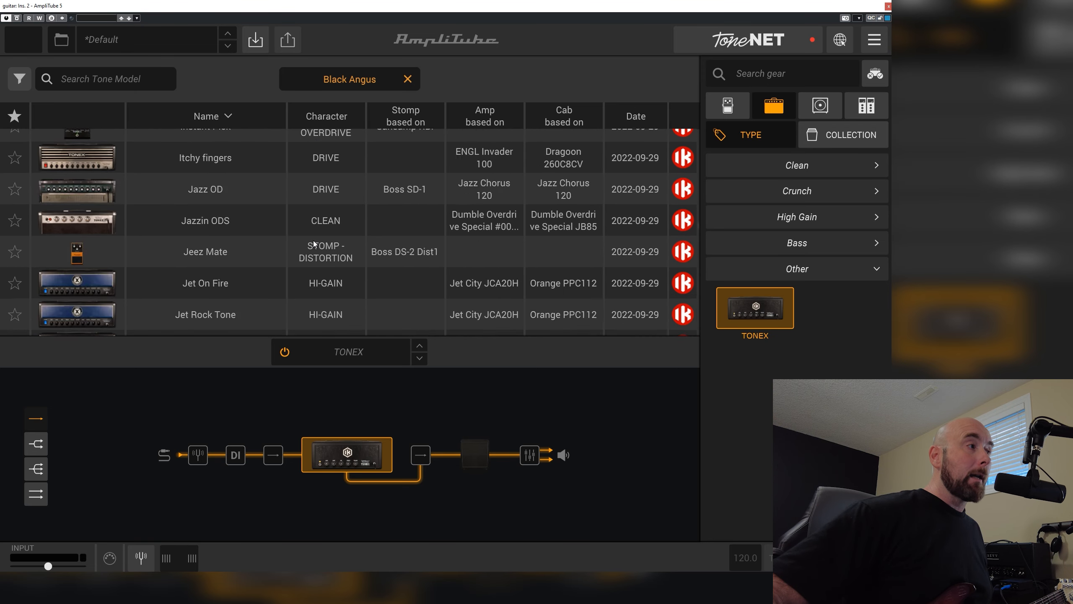
{"action": "scroll", "coordinate": [314, 243], "scroll_direction": "down", "scroll_amount": 3}
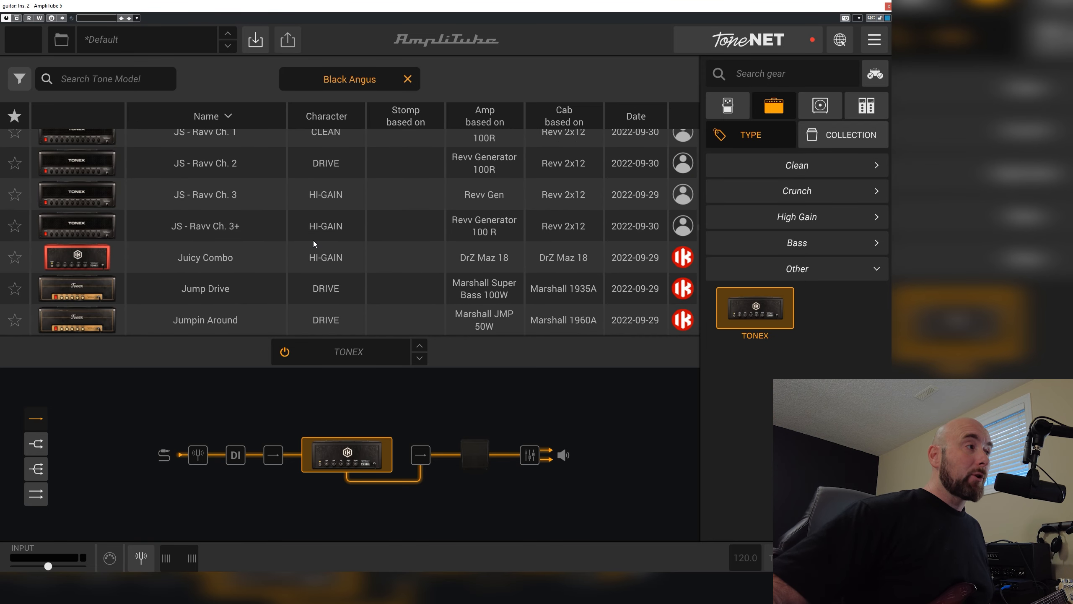
{"action": "left_click", "coordinate": [226, 195]}
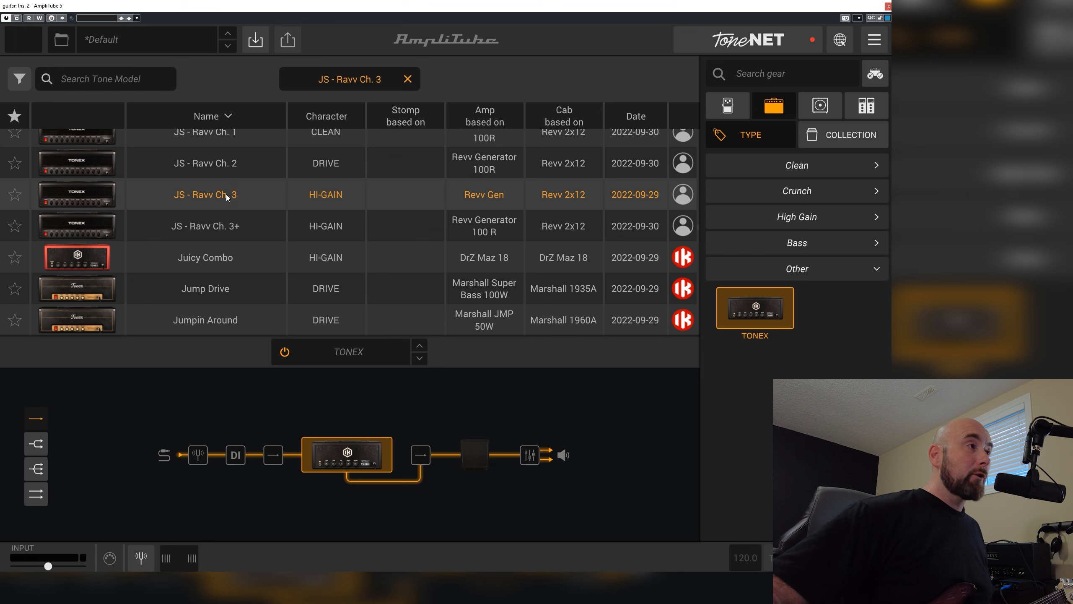
{"action": "left_click", "coordinate": [412, 79]}
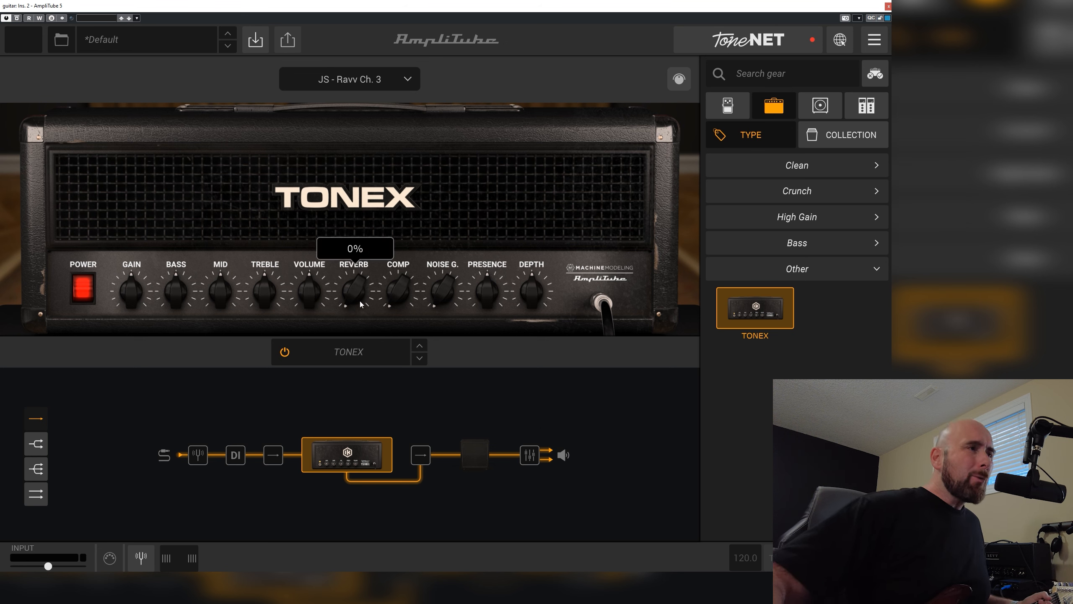
Try out the TONEX amp's reverb by turning it up, and return it to 0%
{"action": "left_click_drag", "start_coordinate": [359, 300], "coordinate": [355, 216]}
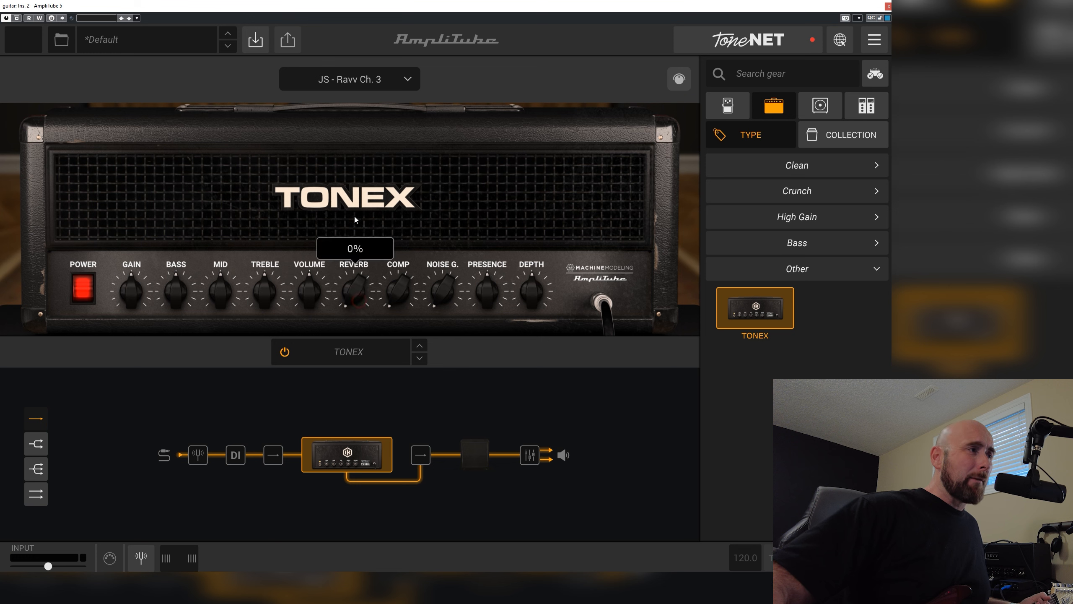
{"action": "left_click_drag", "start_coordinate": [340, 306], "coordinate": [346, 2]}
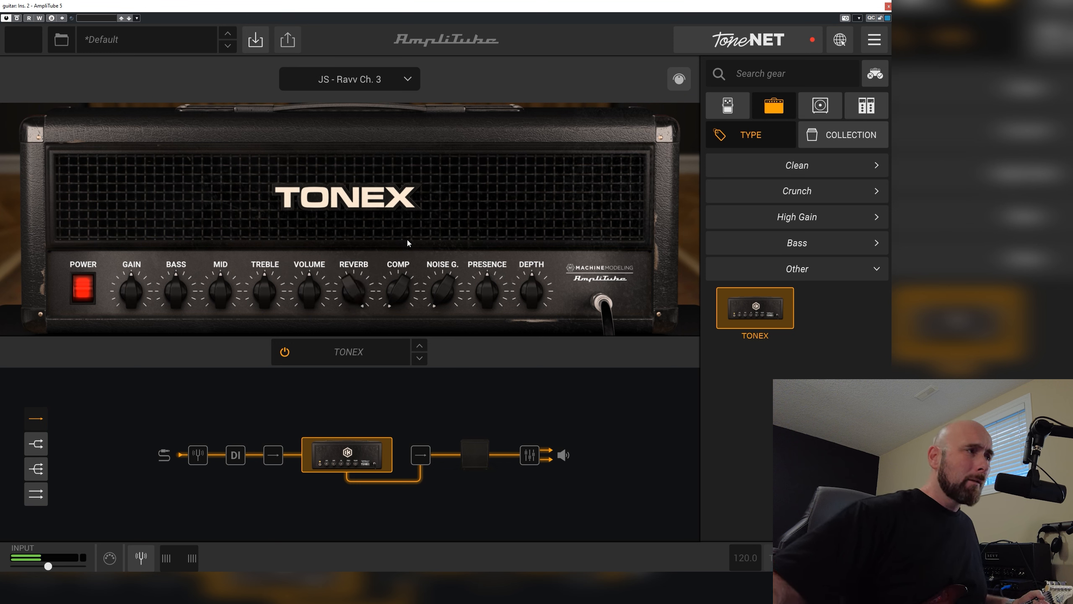
{"action": "left_click_drag", "start_coordinate": [354, 293], "coordinate": [354, 603]}
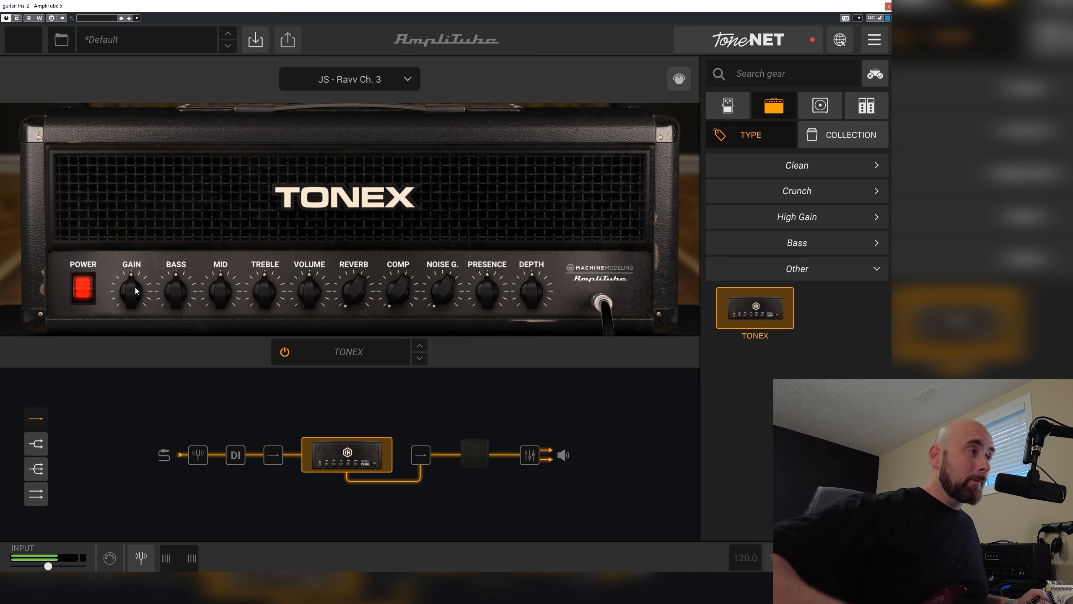
Try higher and lower gain settings on the TONEX amp, and reset the gain to its default
{"action": "left_click_drag", "start_coordinate": [137, 291], "coordinate": [149, 159]}
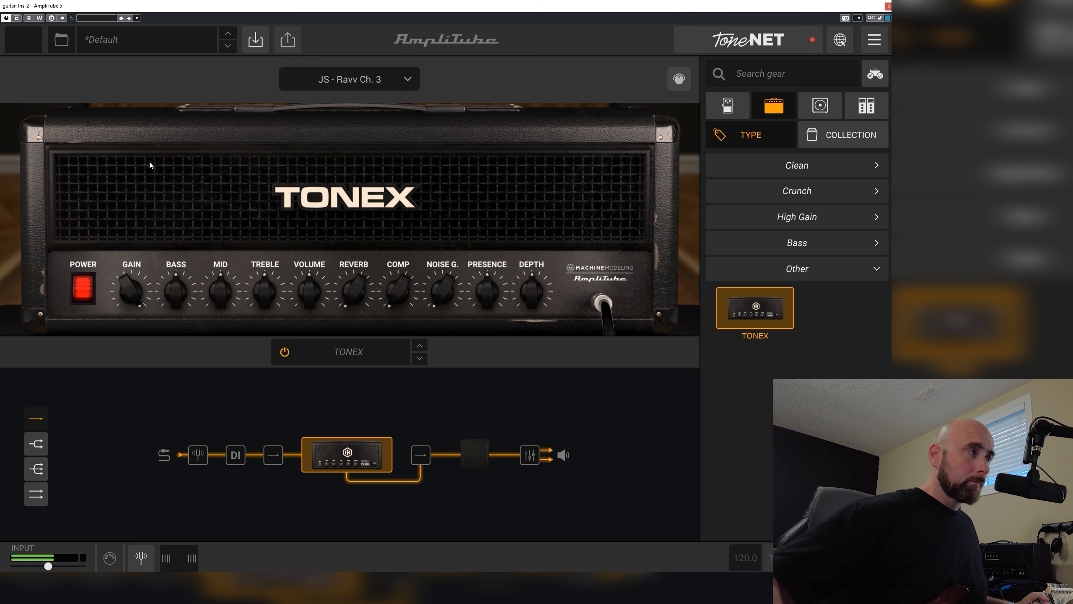
{"action": "left_click_drag", "start_coordinate": [127, 296], "coordinate": [128, 413]}
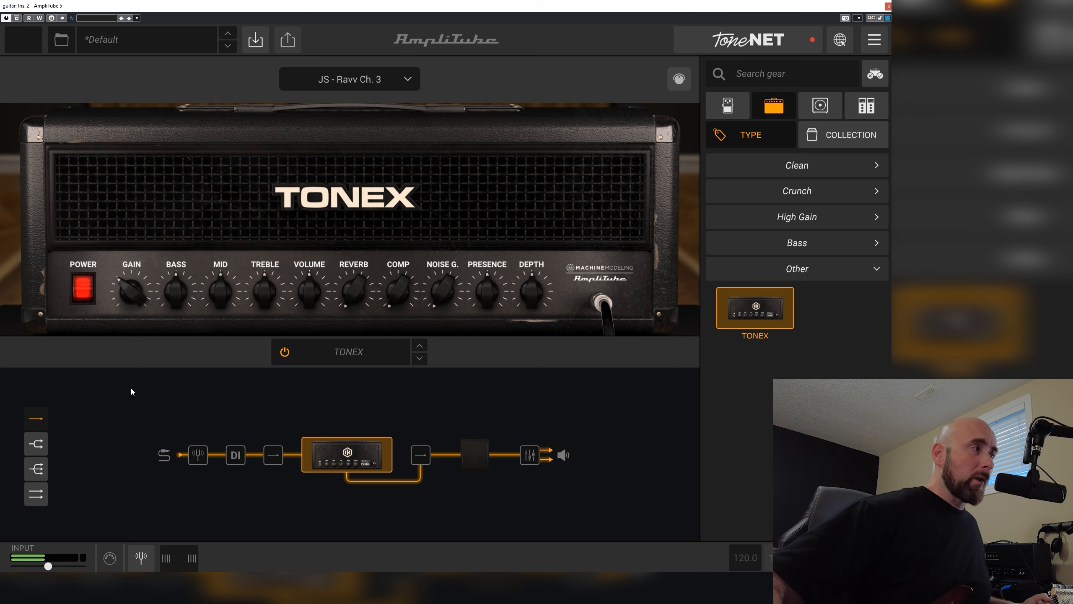
{"action": "double_click", "coordinate": [140, 299]}
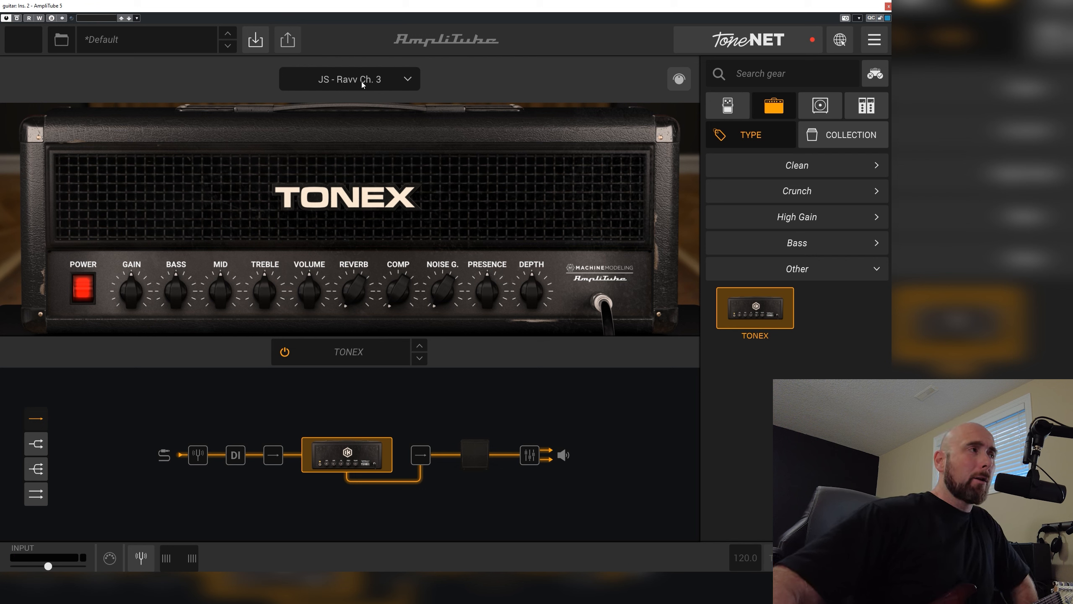
Show the tone model's internal chain, try raising and lowering the amp's reverb, and leave the Reverb block switched off
{"action": "left_click", "coordinate": [679, 79]}
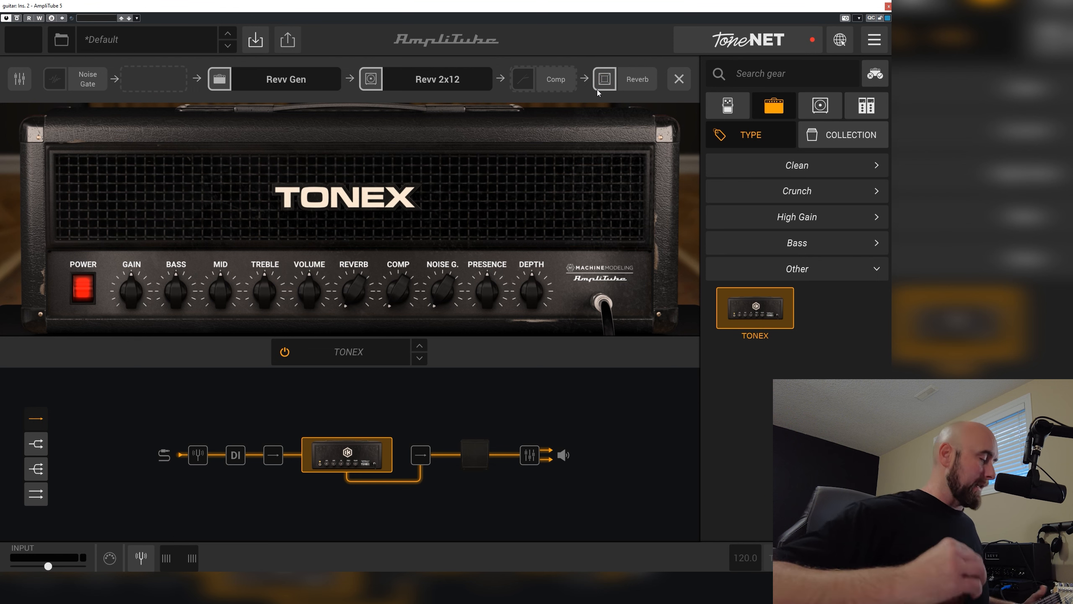
{"action": "left_click_drag", "start_coordinate": [355, 292], "coordinate": [341, 211]}
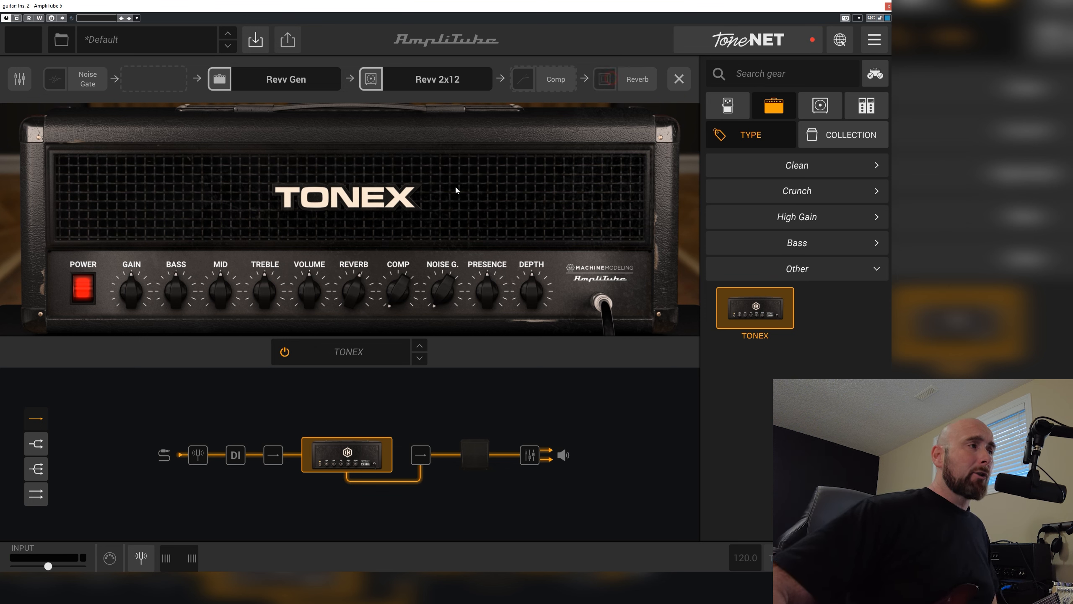
{"action": "left_click_drag", "start_coordinate": [349, 295], "coordinate": [350, 330]}
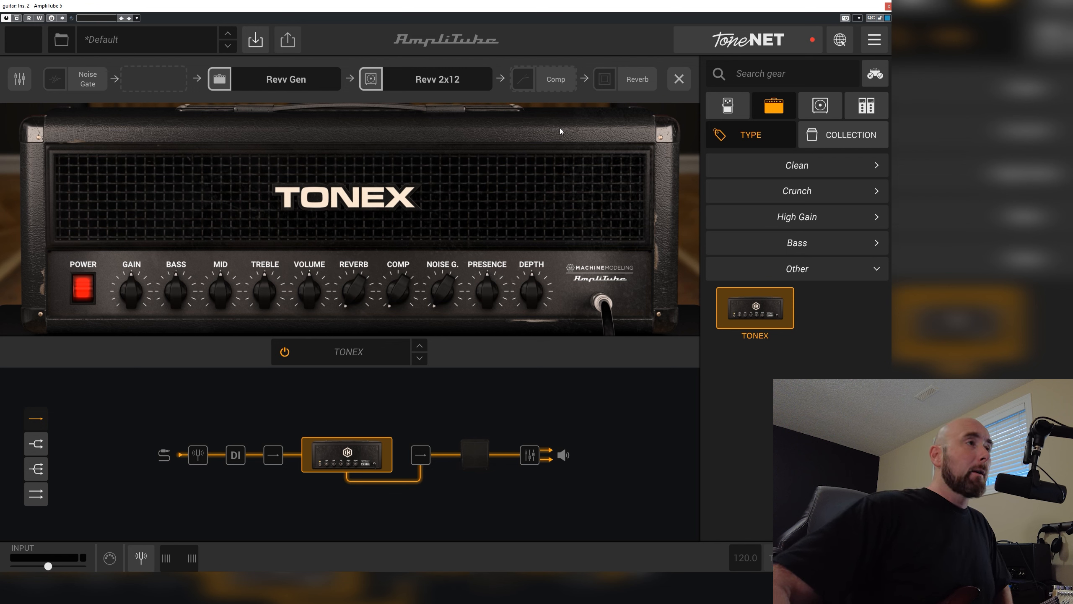
Switch on the Comp block, try raising and lowering the amp's compression, and switch the block back off
{"action": "left_click", "coordinate": [514, 84]}
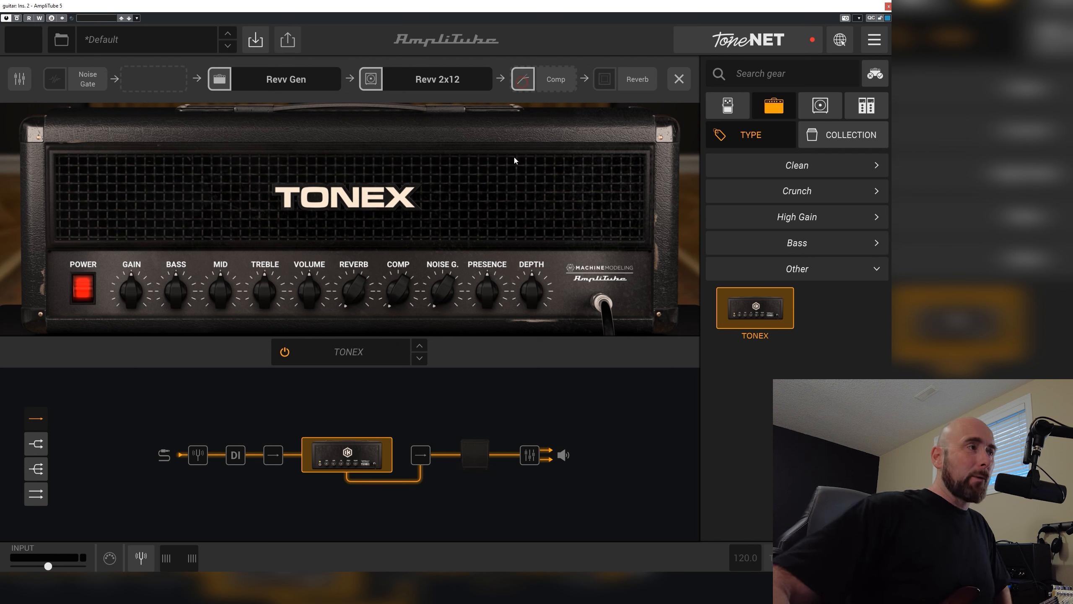
{"action": "left_click_drag", "start_coordinate": [418, 281], "coordinate": [415, 175]}
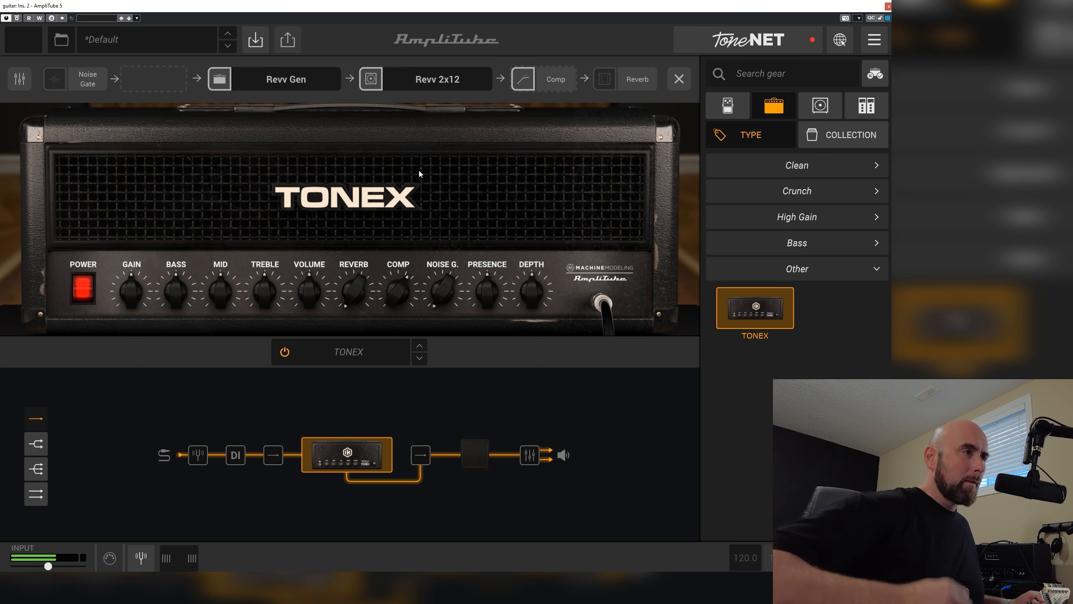
{"action": "left_click_drag", "start_coordinate": [397, 292], "coordinate": [401, 571]}
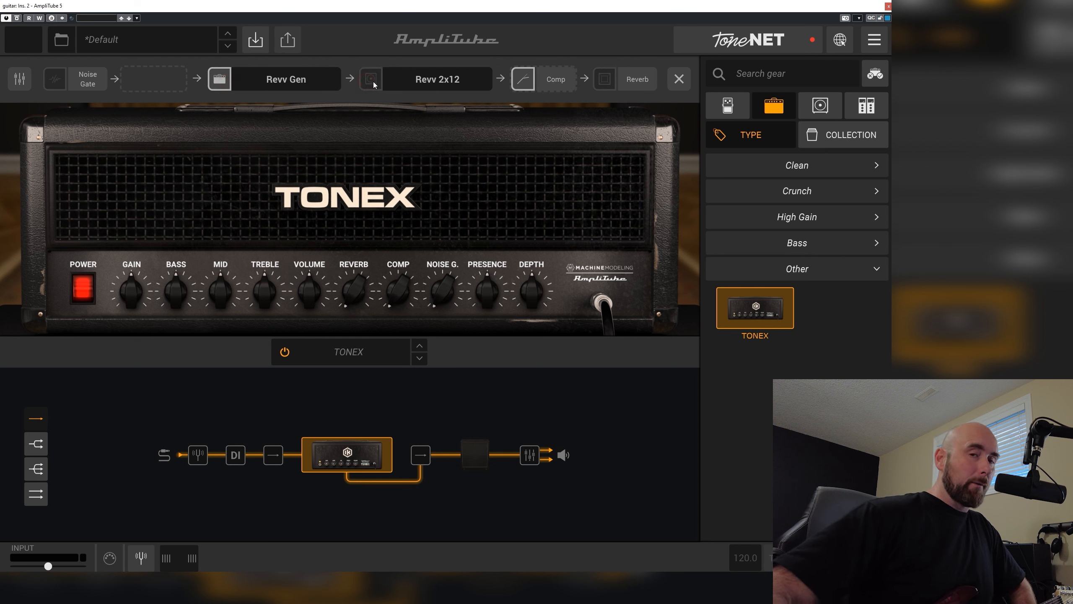
{"action": "left_click", "coordinate": [523, 78]}
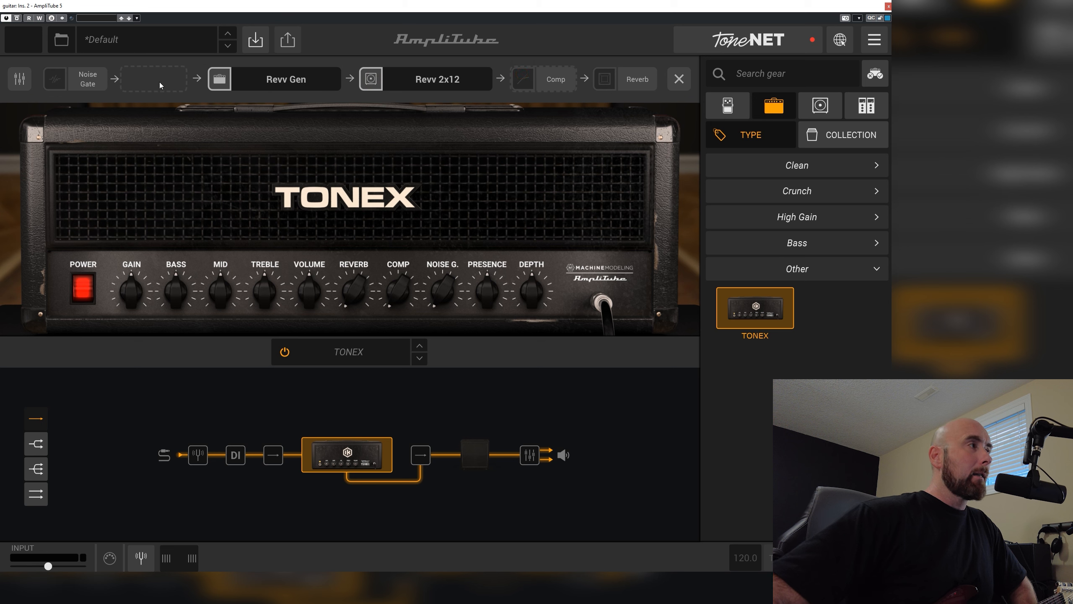
Switch on the noise gate, show and hide its Threshold, Release and Depth controls, and switch it back off
{"action": "left_click", "coordinate": [59, 83]}
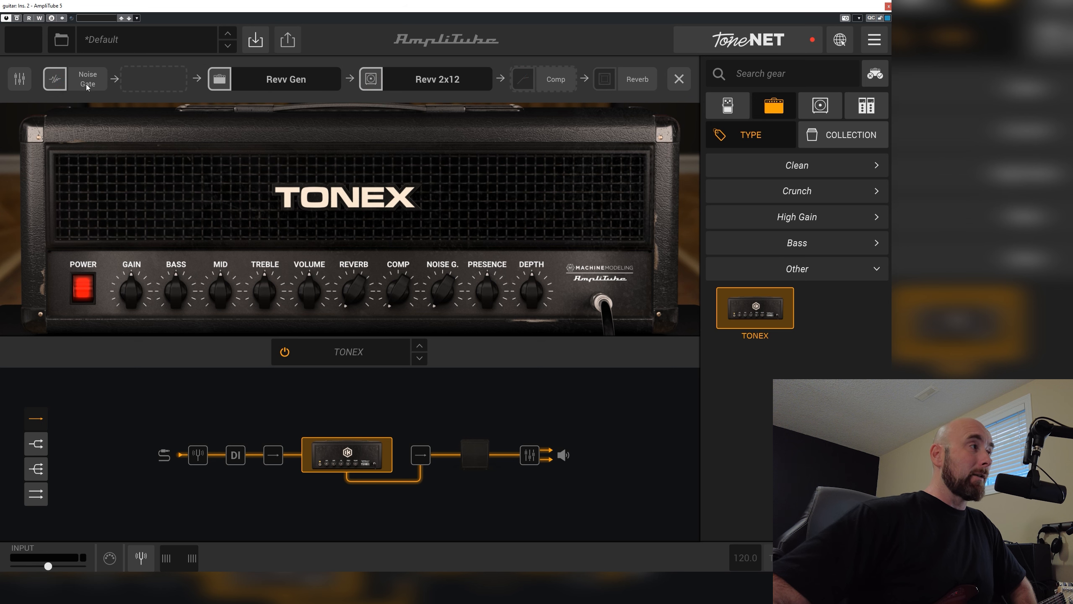
{"action": "left_click", "coordinate": [87, 85]}
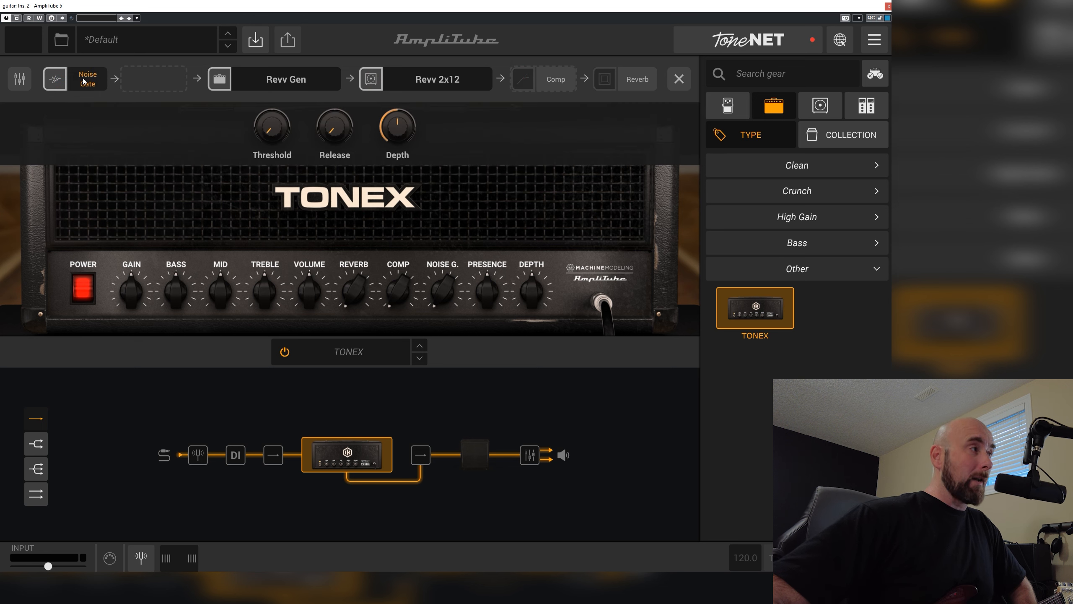
{"action": "left_click", "coordinate": [93, 84]}
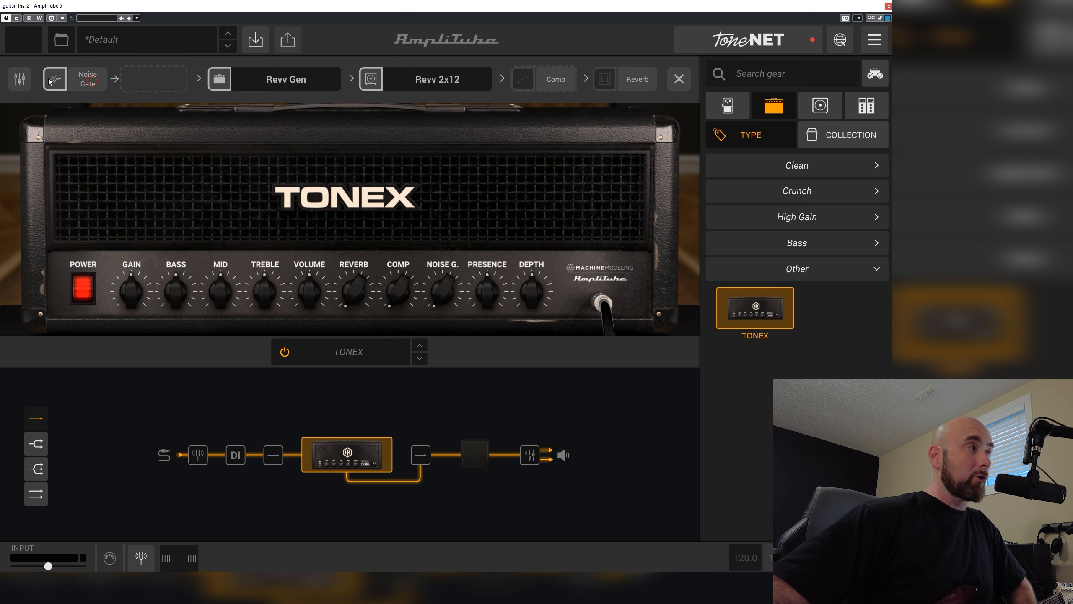
{"action": "left_click", "coordinate": [58, 82]}
{"action": "left_click", "coordinate": [57, 83]}
{"action": "left_click", "coordinate": [58, 84]}
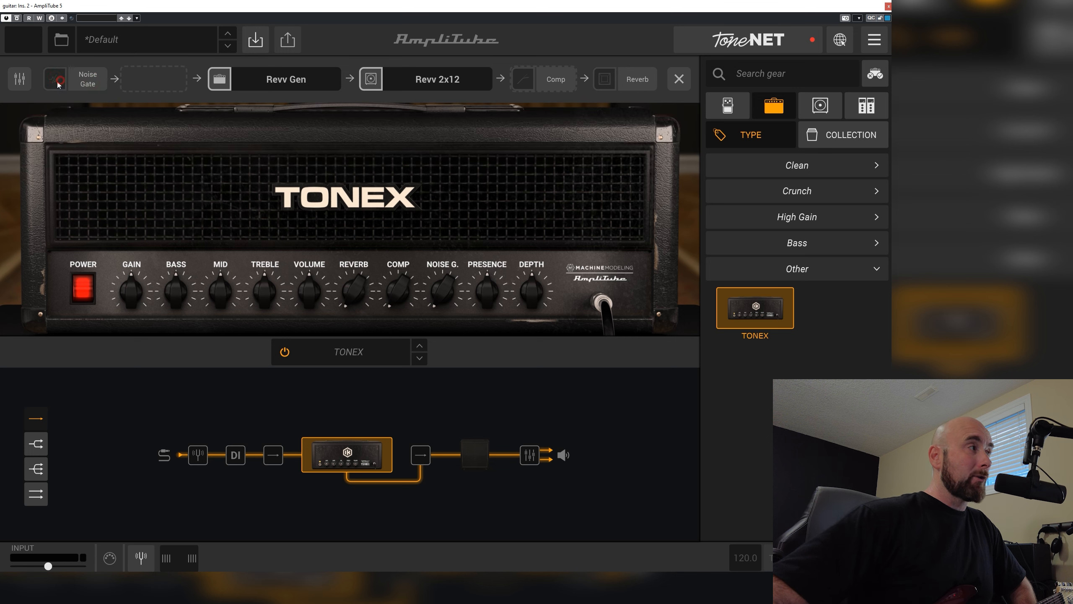
Examine the tone model's EQ, Presence, Depth and Mix controls, and close the internal chain
{"action": "left_click", "coordinate": [17, 84]}
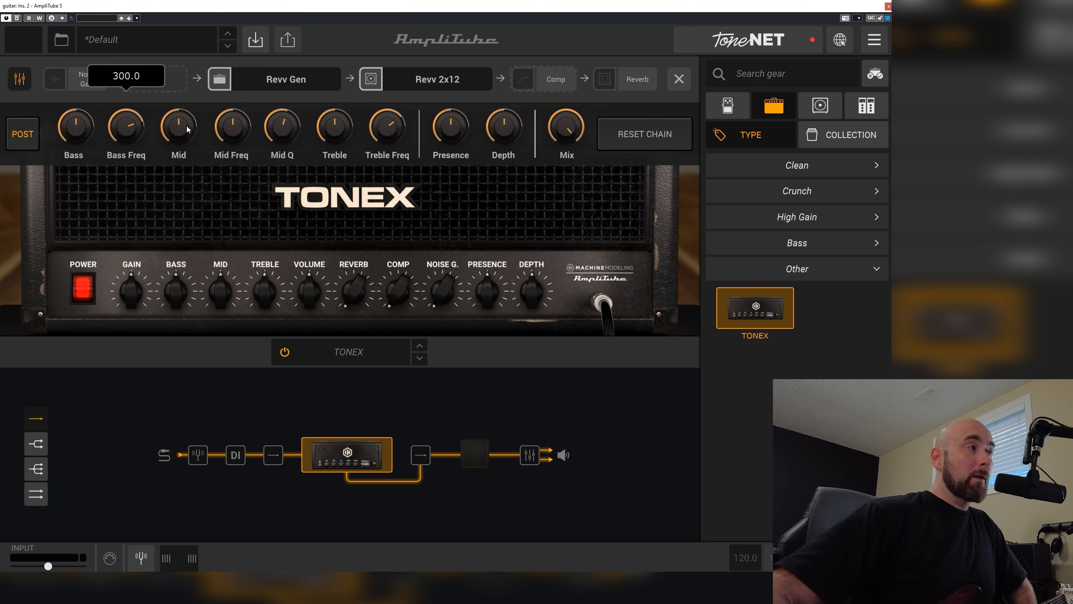
{"action": "left_click", "coordinate": [289, 136]}
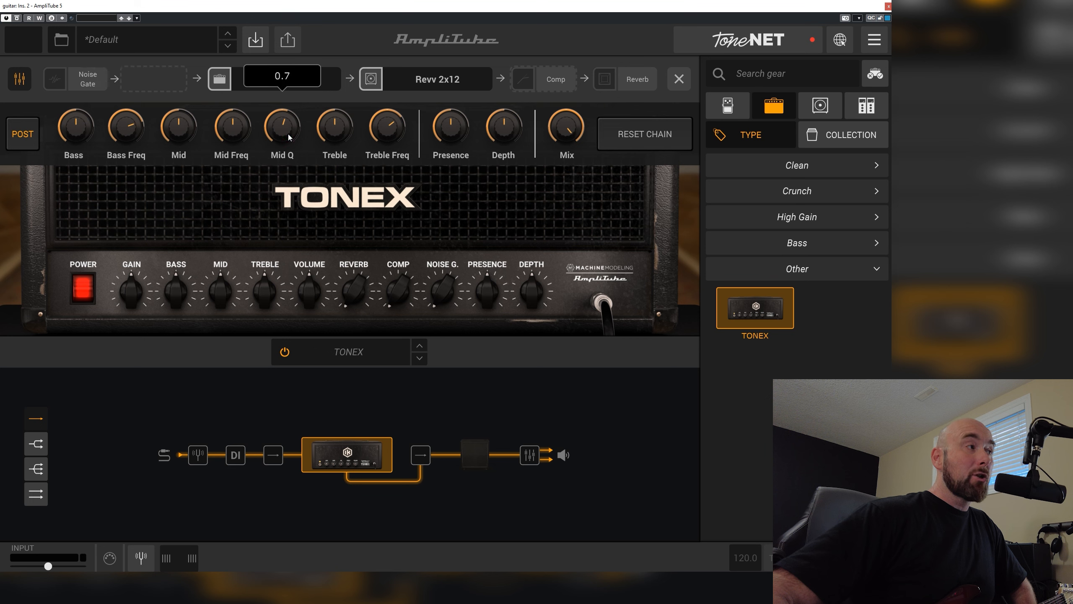
{"action": "left_click", "coordinate": [381, 131]}
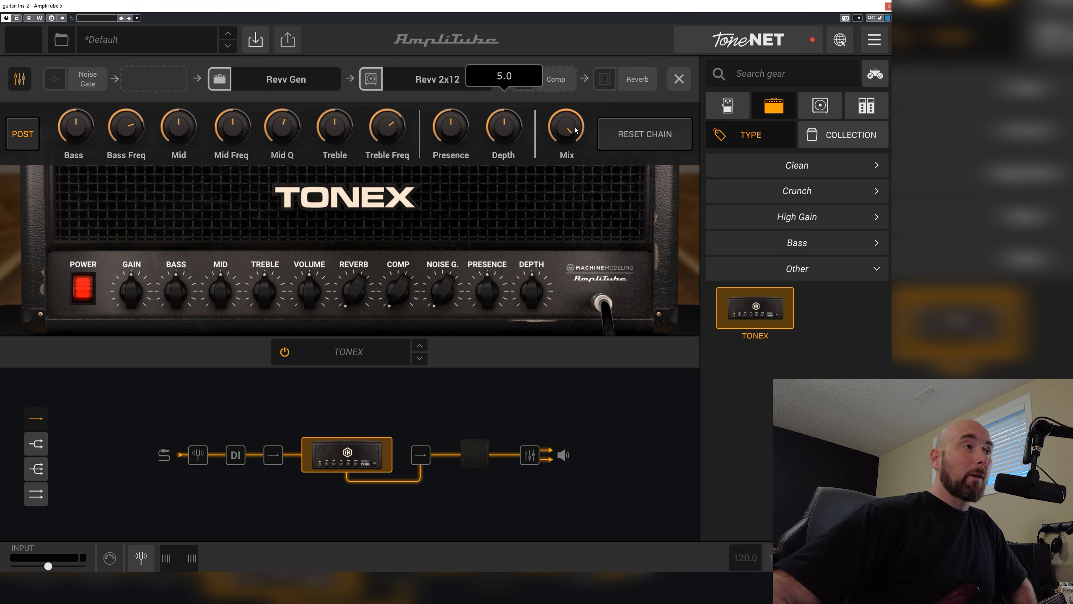
{"action": "mouse_move", "coordinate": [576, 130]}
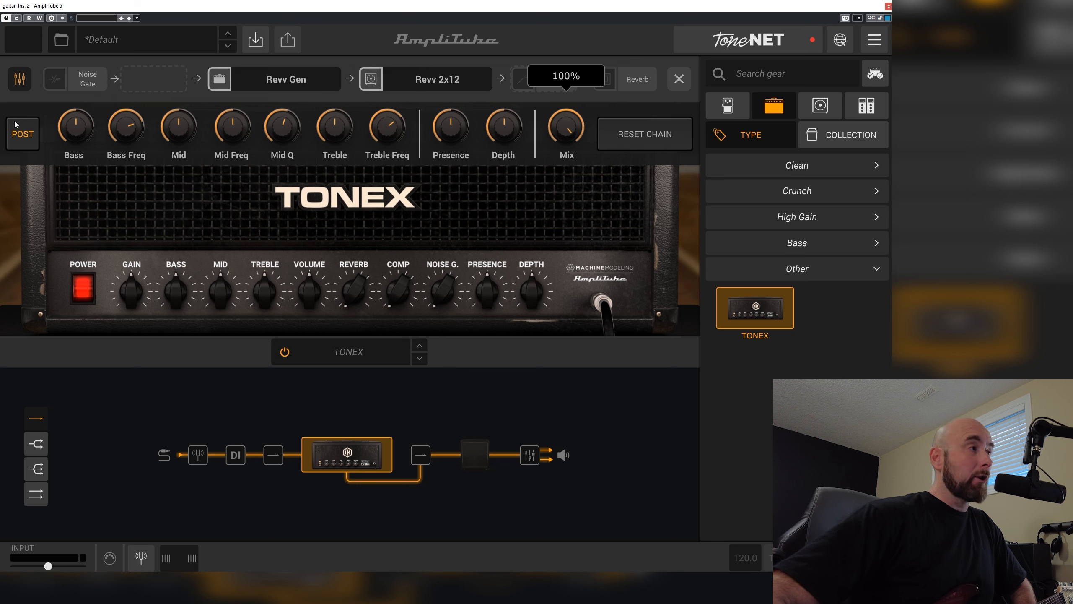
{"action": "left_click", "coordinate": [19, 77]}
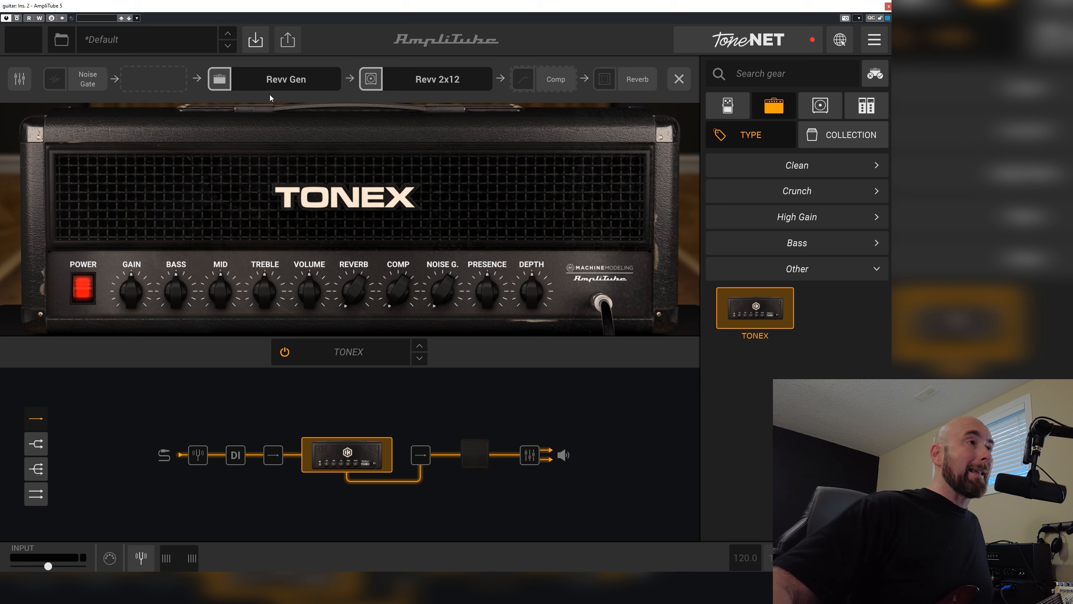
{"action": "left_click", "coordinate": [680, 84]}
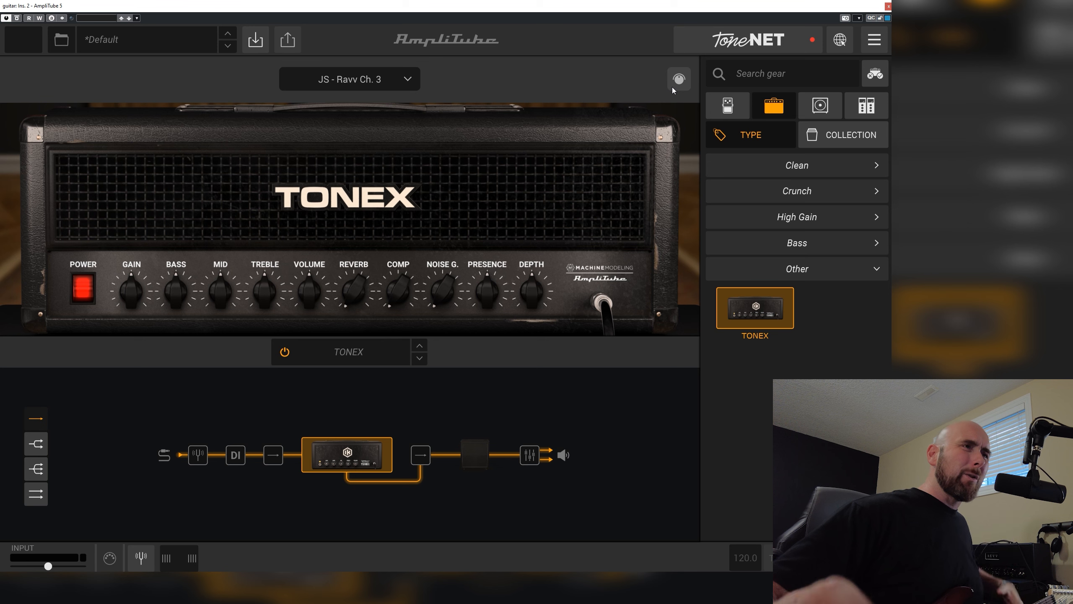
Browse the available speaker cabinets and switch on the 4x12 Brit 8000 cabinet in the signal chain
{"action": "left_click", "coordinate": [826, 106]}
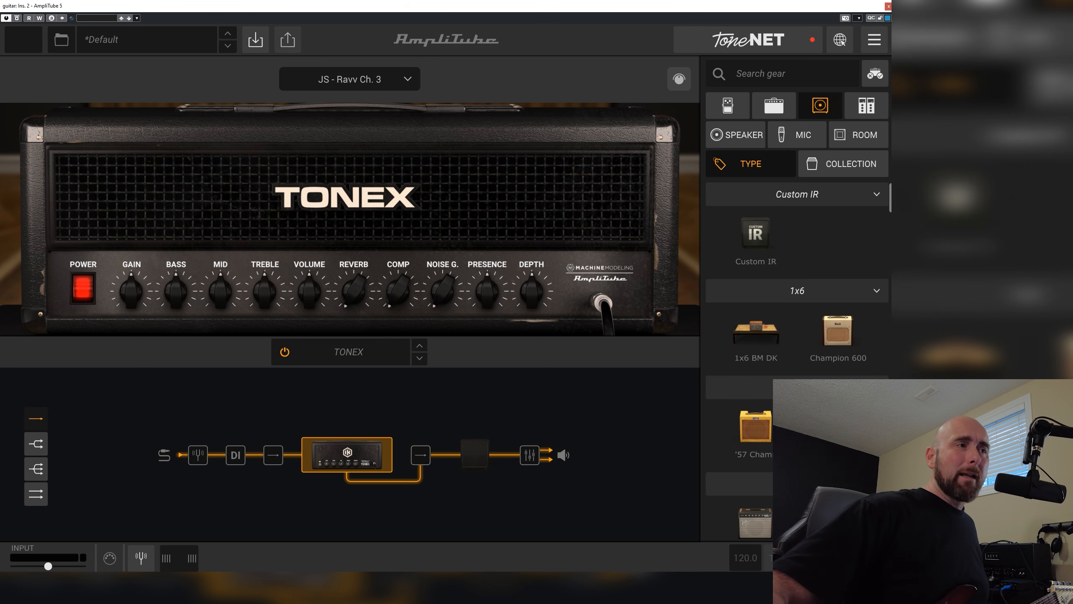
{"action": "scroll", "coordinate": [739, 322], "scroll_direction": "down", "scroll_amount": 3}
{"action": "scroll", "coordinate": [740, 324], "scroll_direction": "down", "scroll_amount": 10}
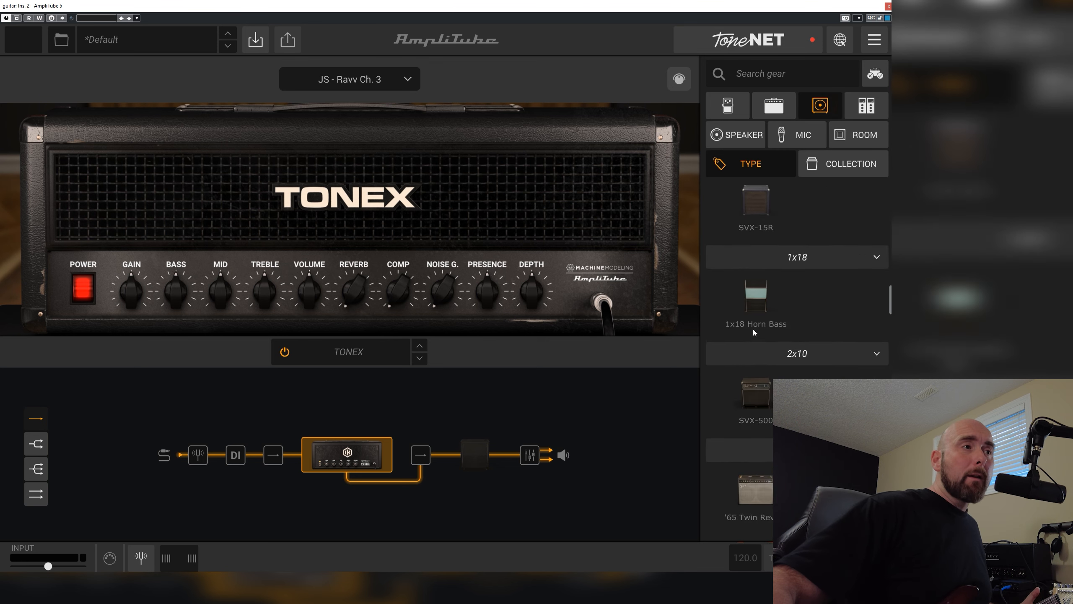
{"action": "scroll", "coordinate": [756, 332], "scroll_direction": "down", "scroll_amount": 10}
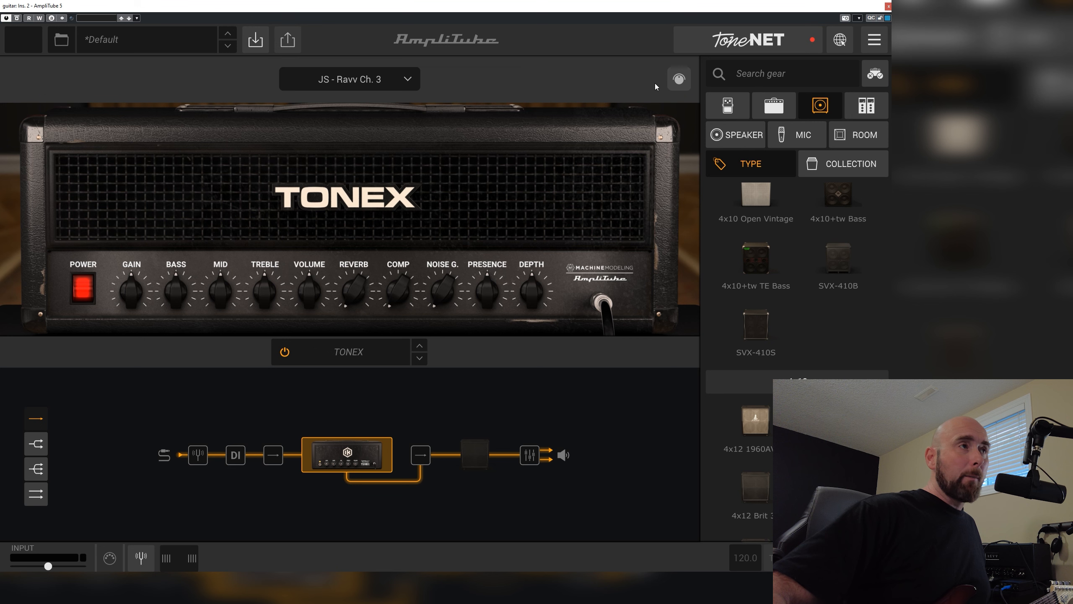
{"action": "left_click", "coordinate": [674, 81]}
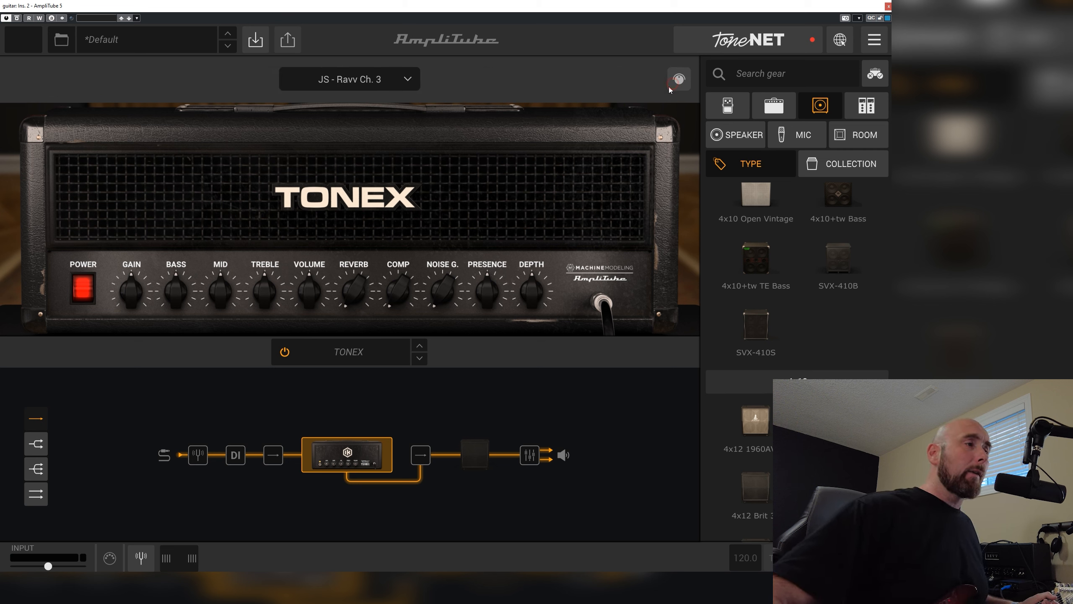
{"action": "left_click", "coordinate": [491, 459]}
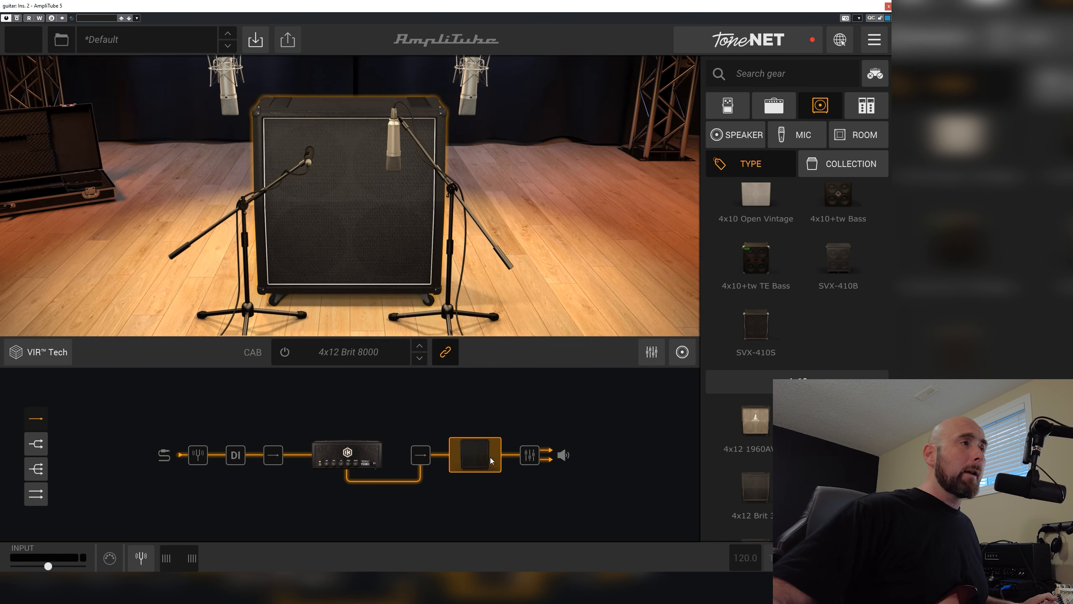
{"action": "left_click", "coordinate": [285, 354]}
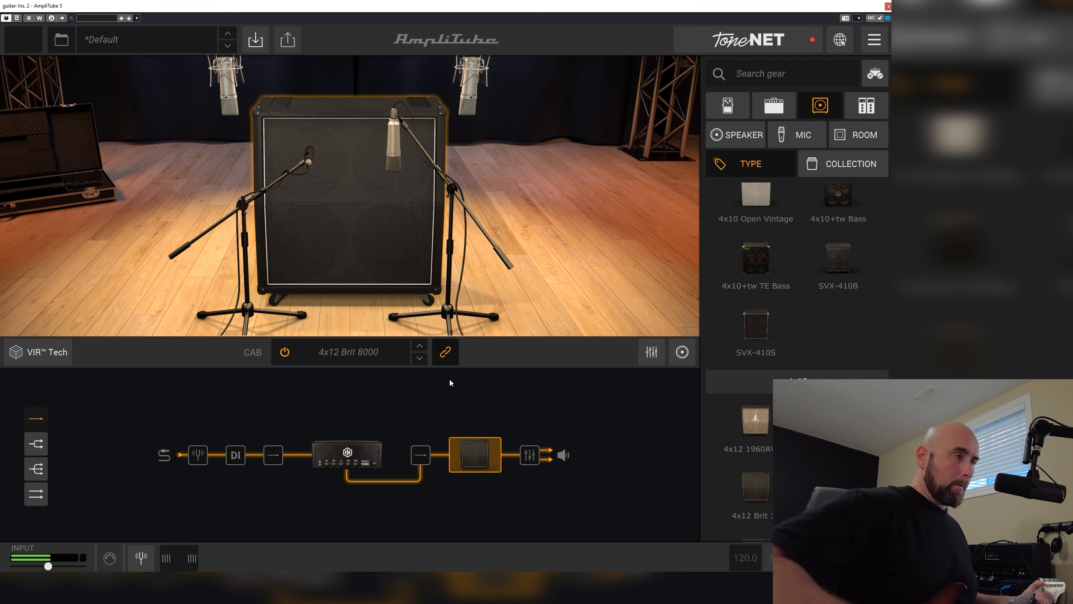
Try the 4x12 1960AV SL, Brit 30 and Brit 9000 cabinets, and load the 4x12 Brit Silver
{"action": "left_click", "coordinate": [749, 417]}
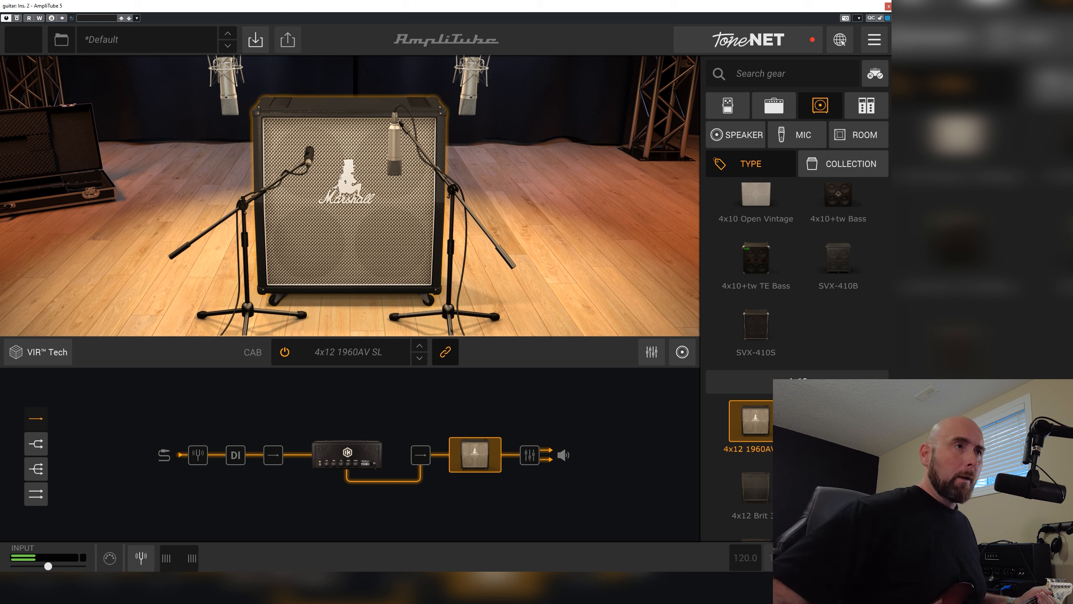
{"action": "scroll", "coordinate": [765, 307], "scroll_direction": "down", "scroll_amount": 5}
{"action": "left_click", "coordinate": [758, 292]}
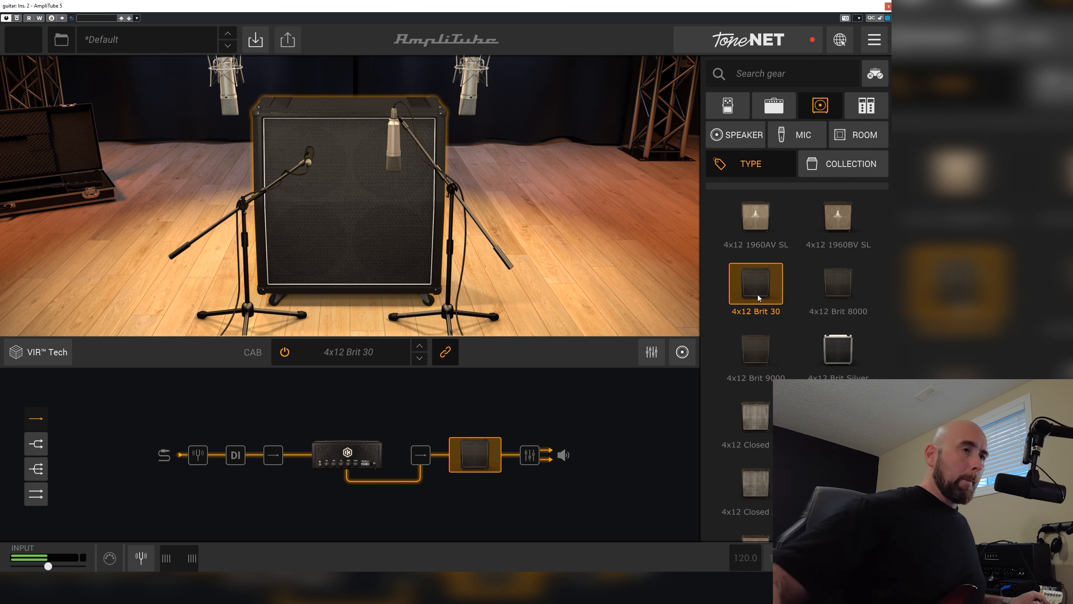
{"action": "left_click", "coordinate": [773, 343]}
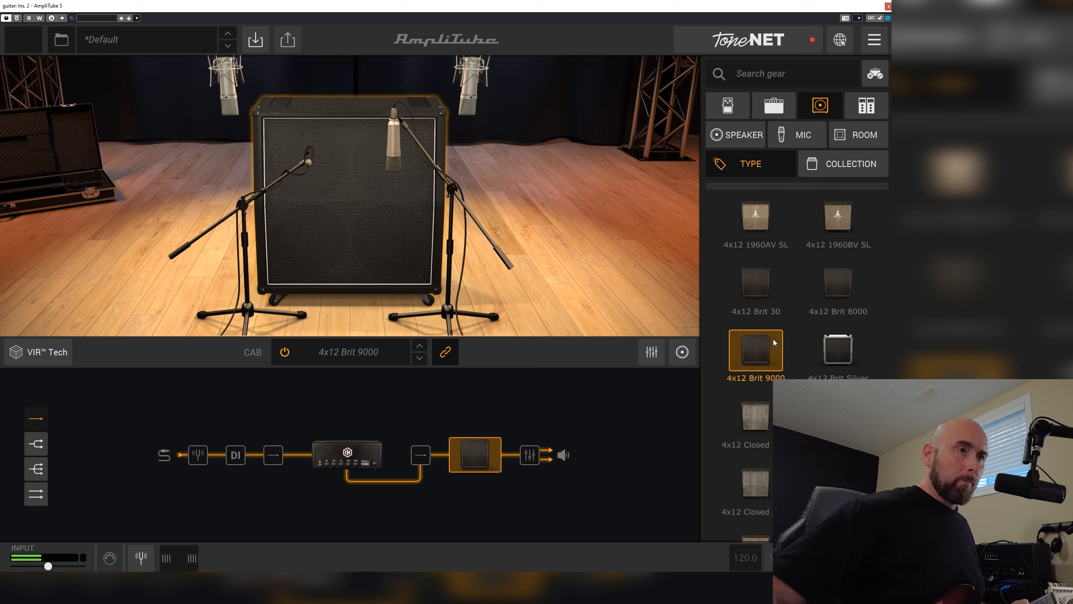
{"action": "left_click", "coordinate": [821, 350]}
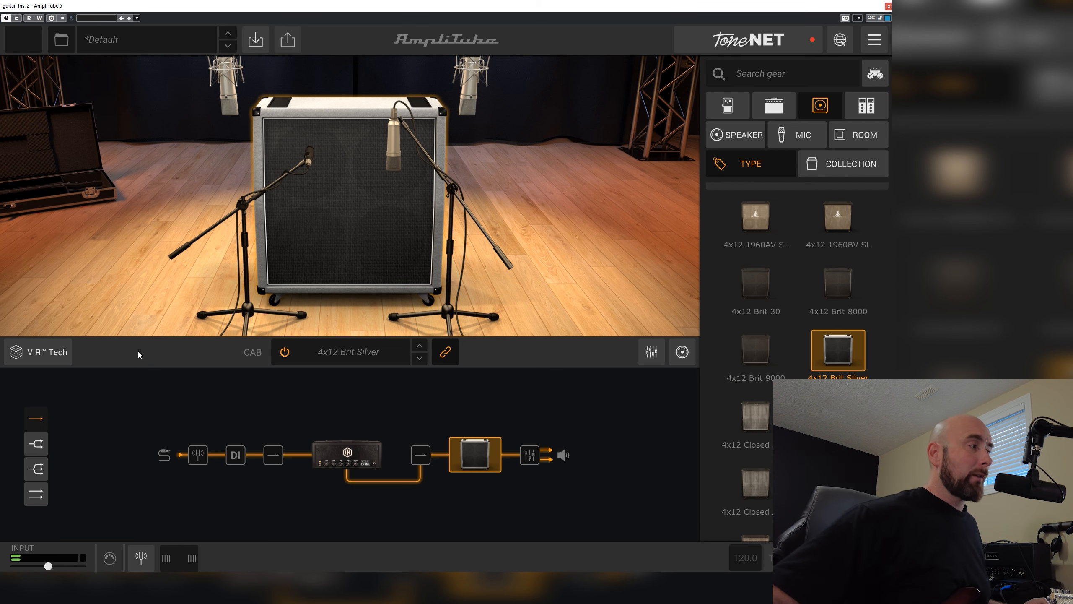
Show the cabinet's mic mixer and change mic 1 to the Ribbon 121
{"action": "left_click", "coordinate": [652, 353]}
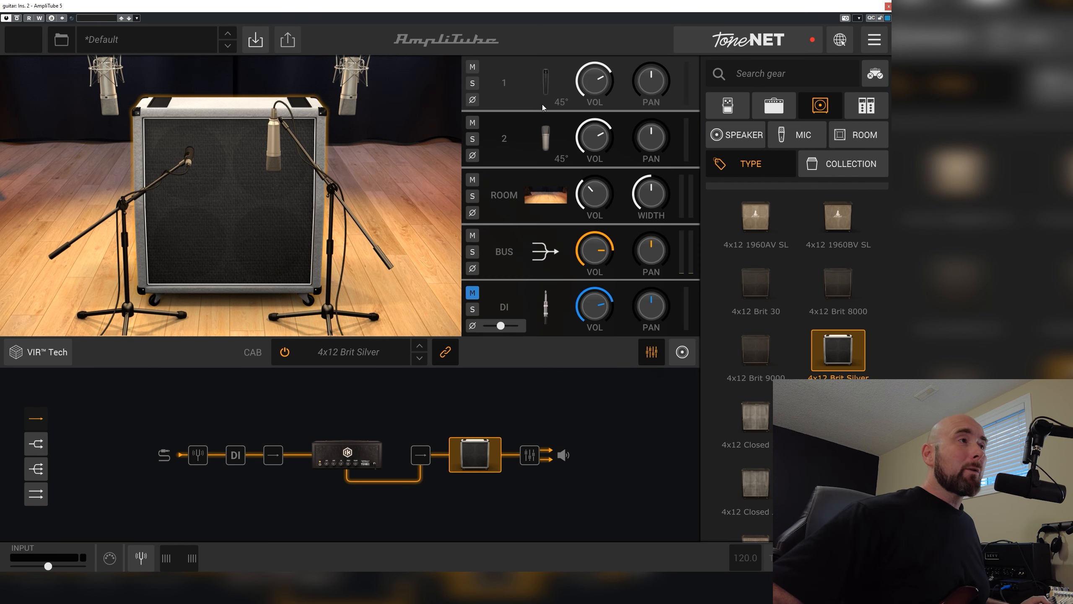
{"action": "left_click", "coordinate": [189, 158]}
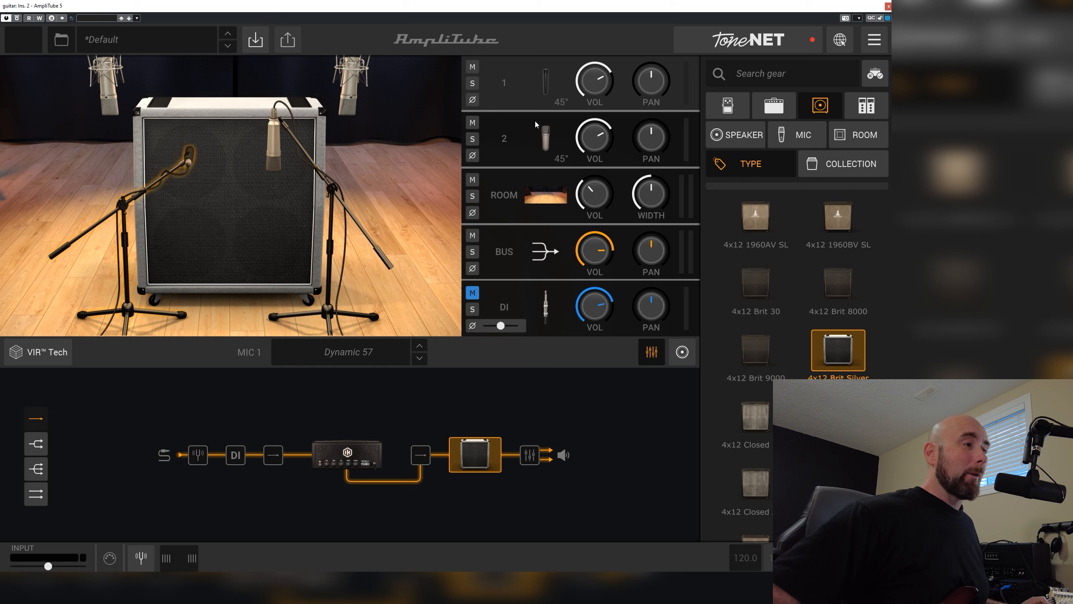
{"action": "left_click", "coordinate": [355, 351]}
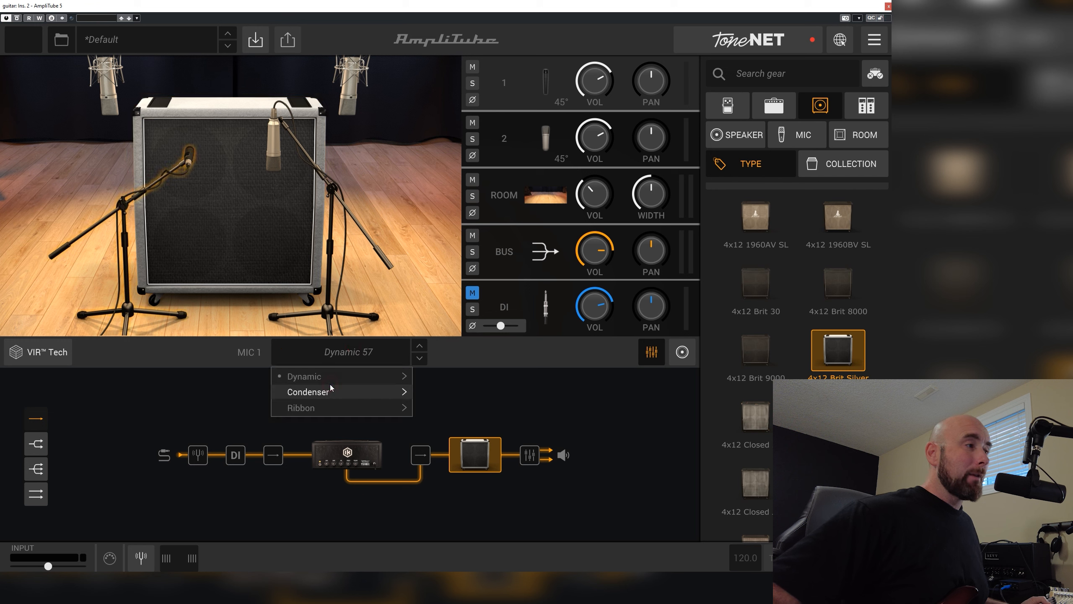
{"action": "mouse_move", "coordinate": [330, 384]}
{"action": "mouse_move", "coordinate": [332, 402]}
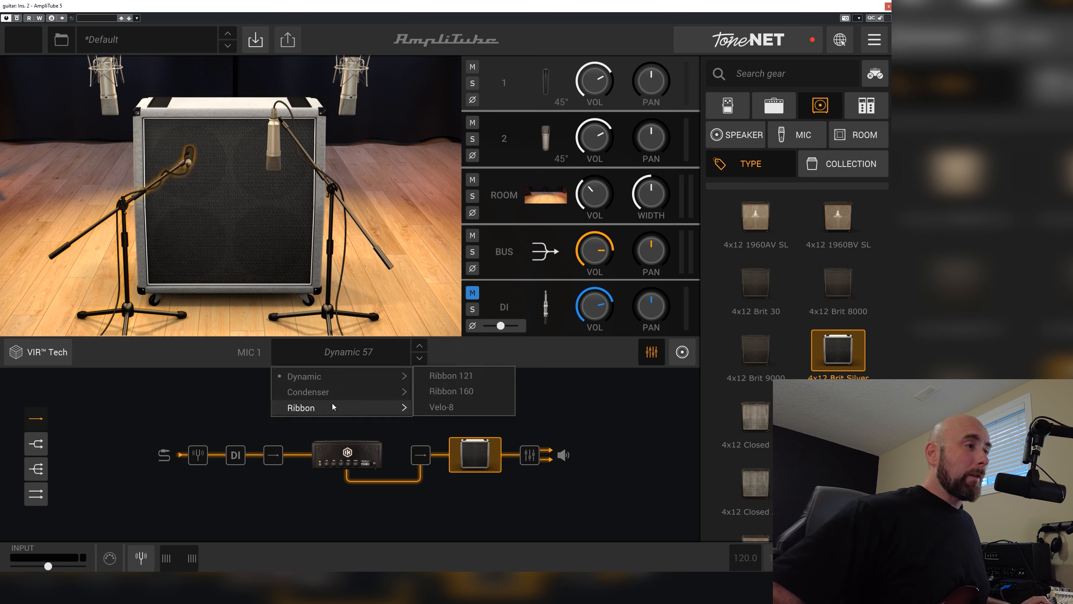
{"action": "left_click", "coordinate": [435, 378]}
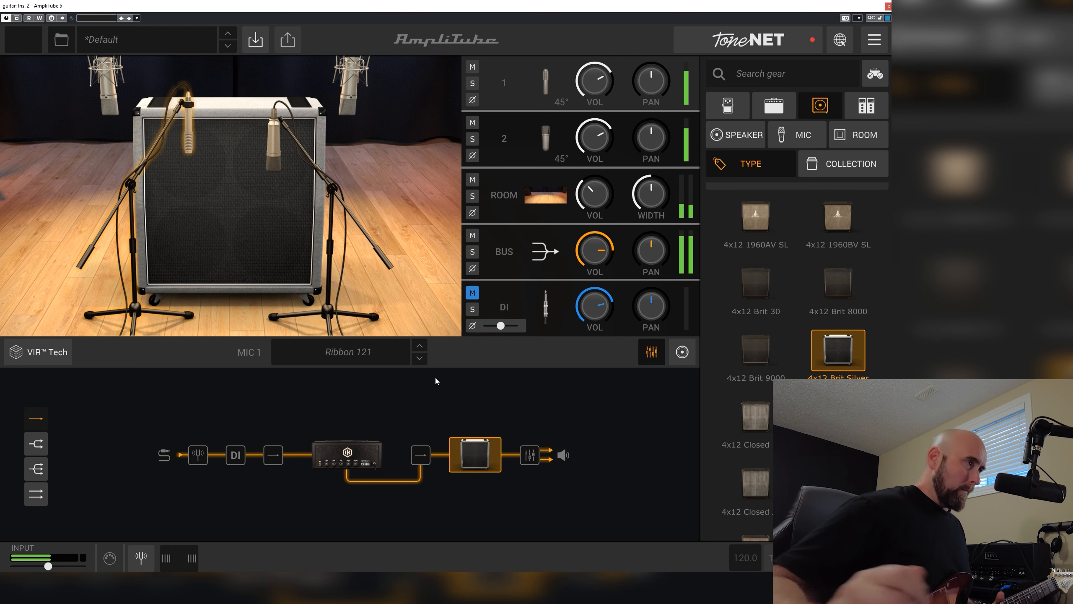
Move mic 1 farther out from the speaker in the VIR placement view, and return to the full cabinet view
{"action": "left_click", "coordinate": [38, 351]}
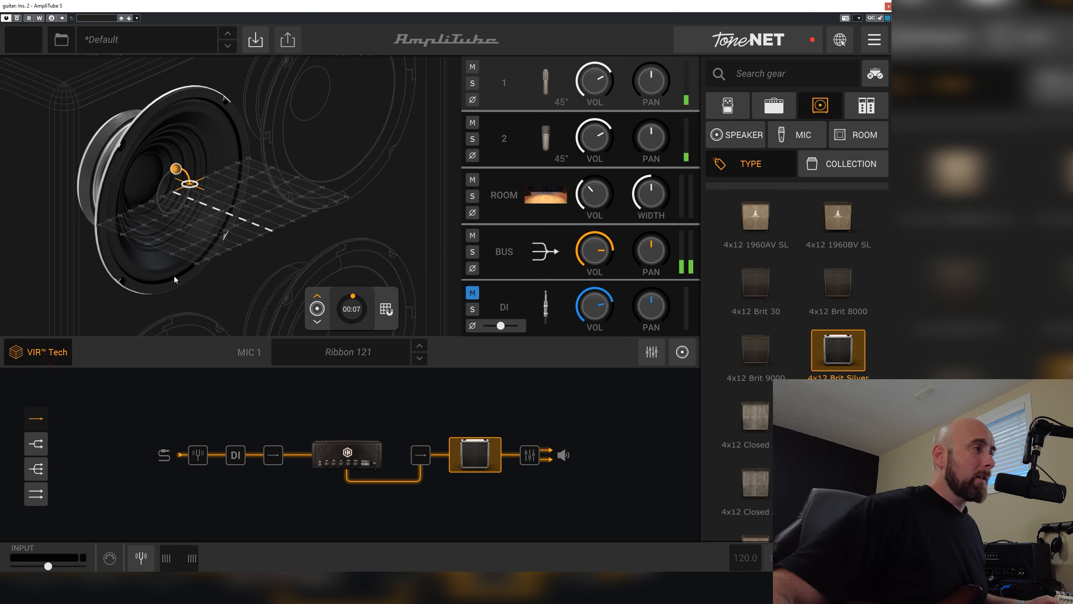
{"action": "left_click_drag", "start_coordinate": [201, 198], "coordinate": [232, 213]}
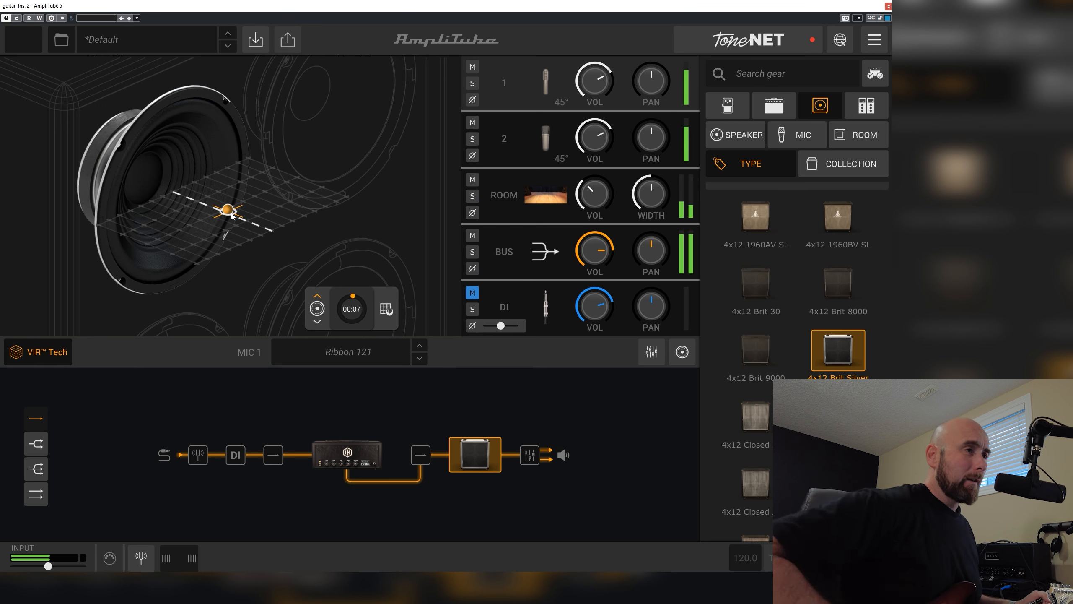
{"action": "left_click_drag", "start_coordinate": [231, 213], "coordinate": [238, 216]}
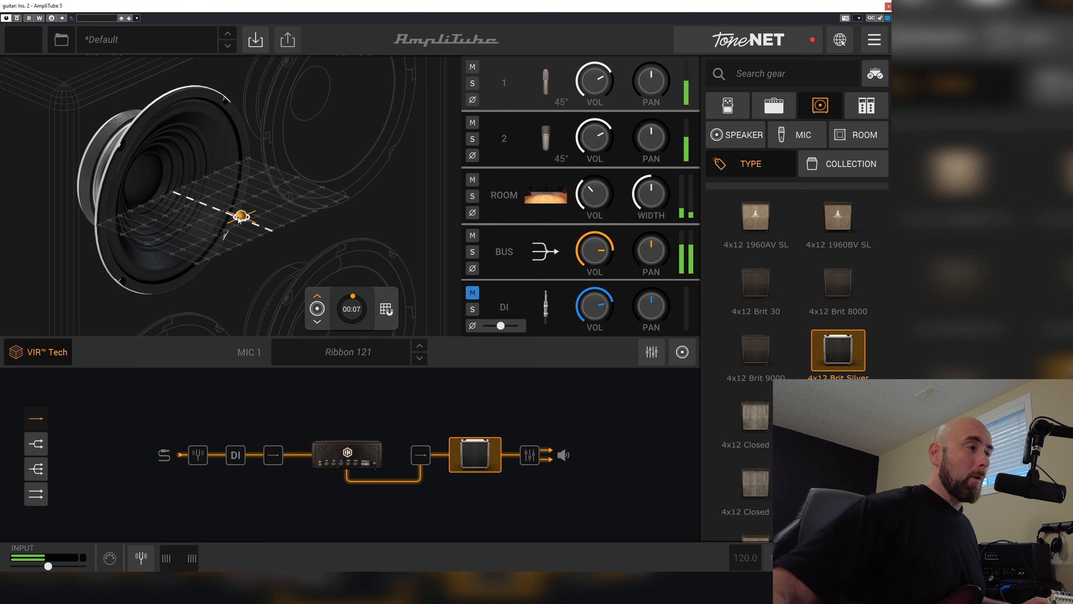
{"action": "left_click", "coordinate": [650, 351]}
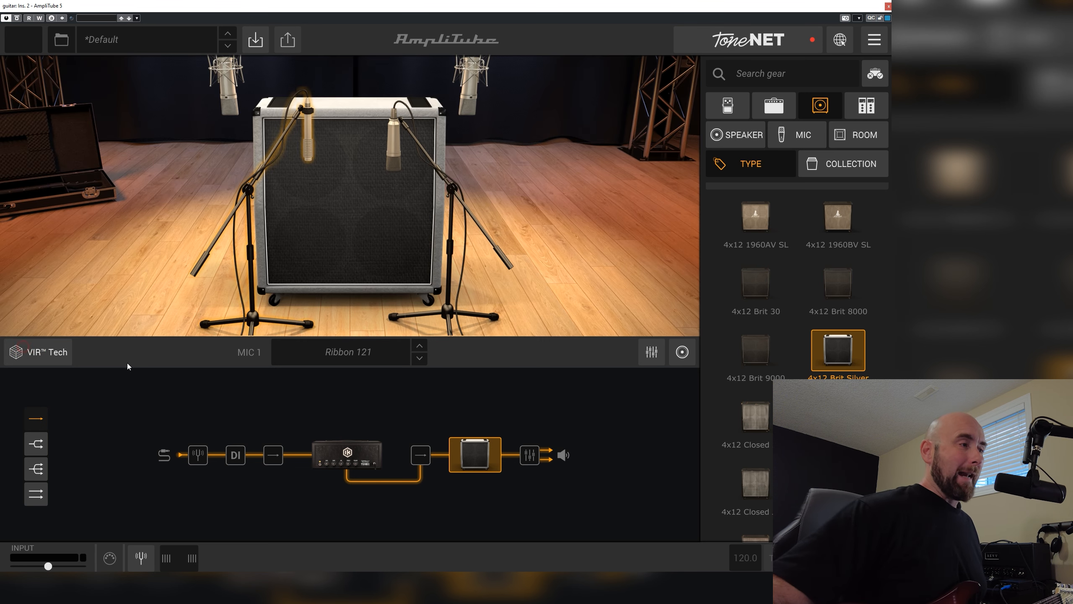
Reopen the tone model's internal chain and add an X-TIME delay pedal to the effects loop right after the amp
{"action": "left_click", "coordinate": [731, 111]}
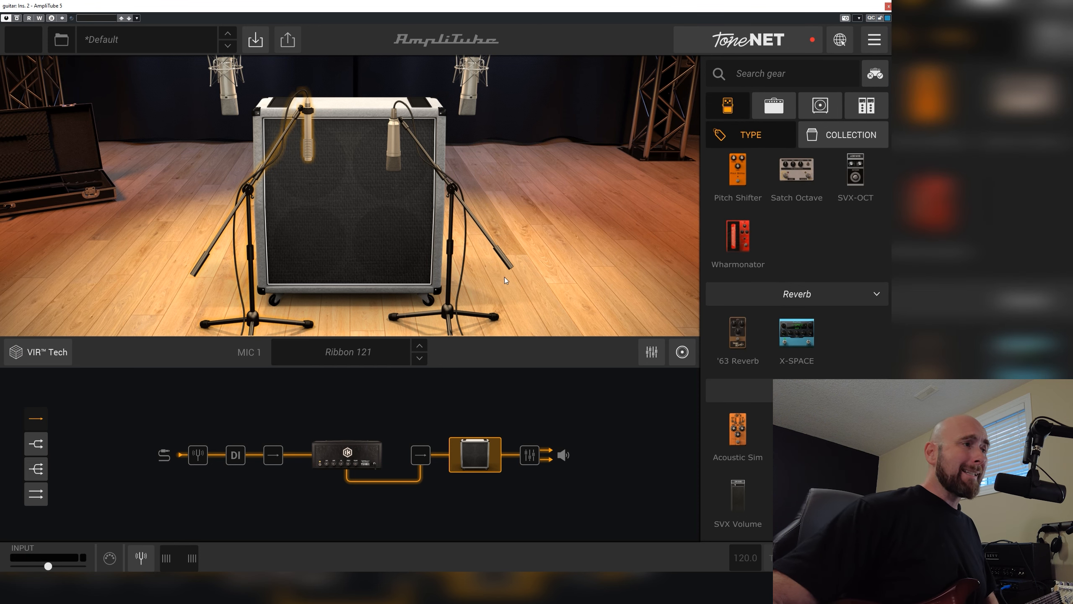
{"action": "left_click", "coordinate": [347, 454]}
{"action": "left_click", "coordinate": [678, 80]}
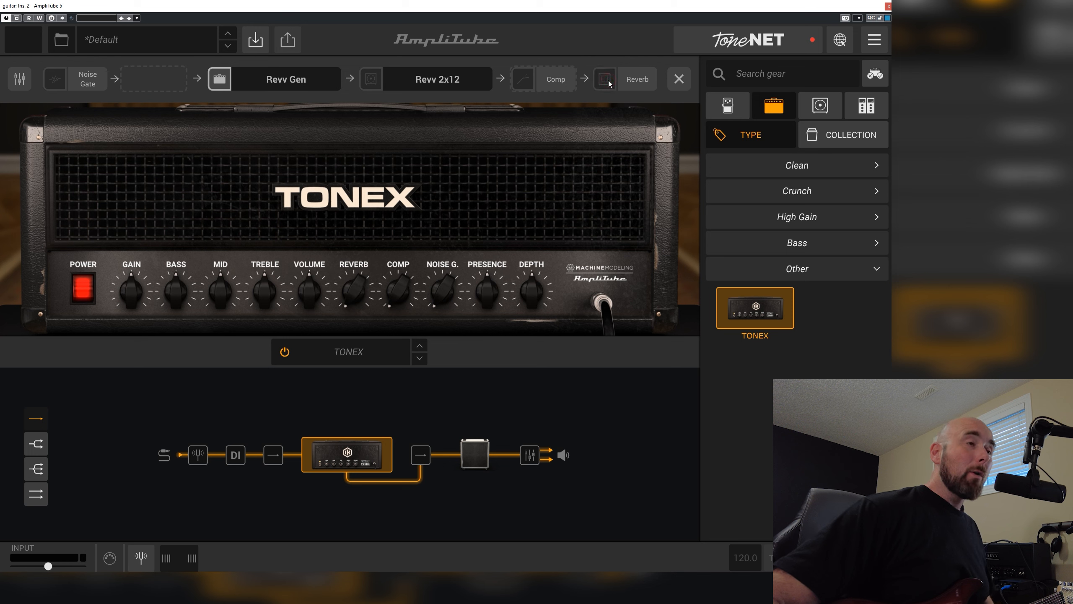
{"action": "left_click", "coordinate": [735, 111]}
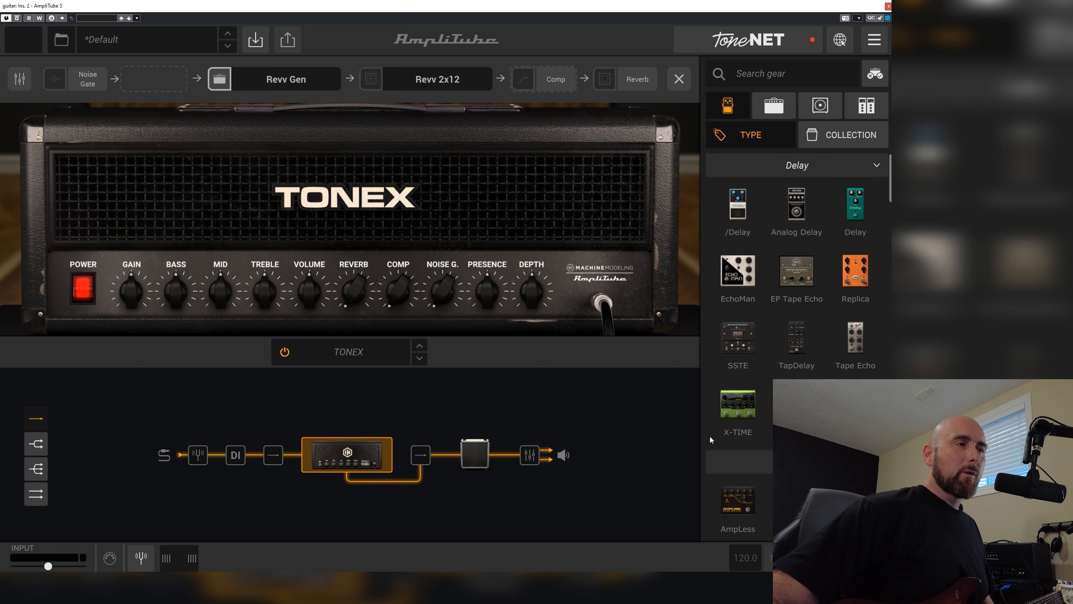
{"action": "left_click_drag", "start_coordinate": [746, 416], "coordinate": [376, 454]}
Add an X-SPACE reverb pedal after the X-TIME delay in the effects loop
{"action": "scroll", "coordinate": [797, 296], "scroll_direction": "down", "scroll_amount": 10}
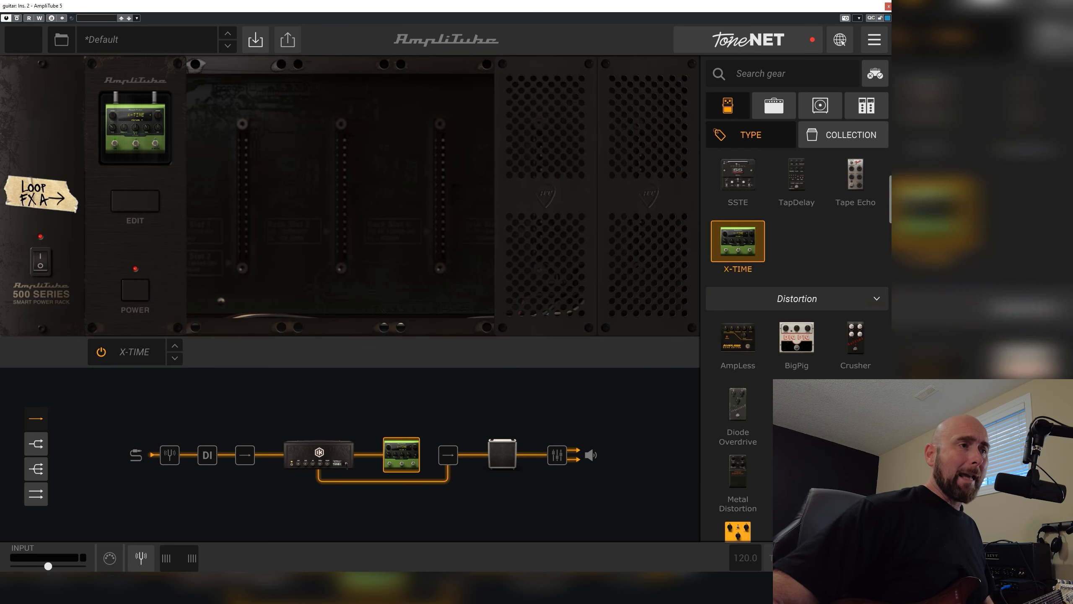
{"action": "scroll", "coordinate": [797, 296], "scroll_direction": "down", "scroll_amount": 15}
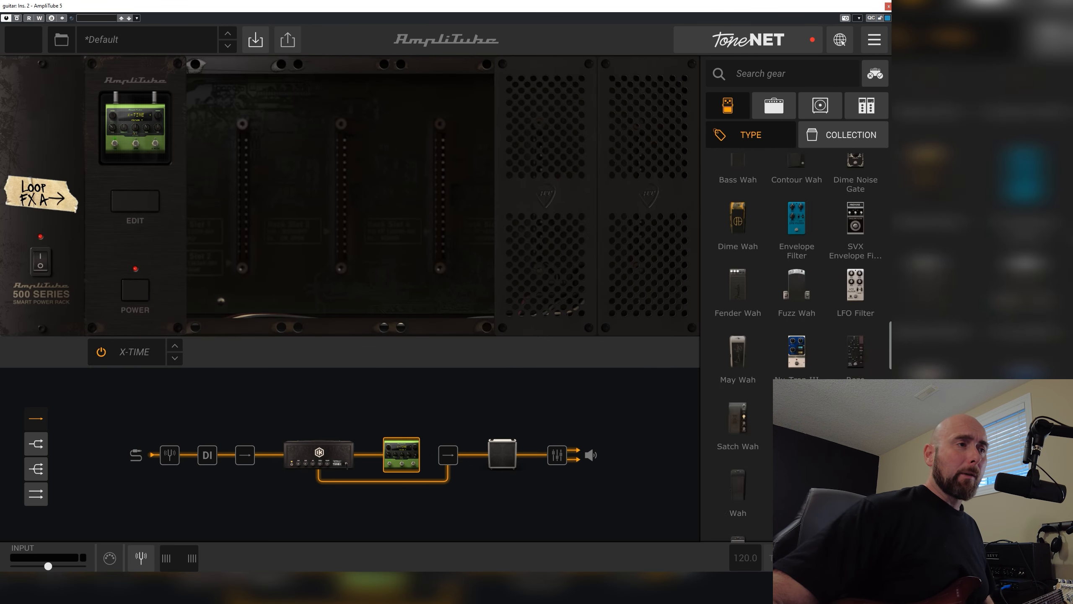
{"action": "left_click_drag", "start_coordinate": [797, 332], "coordinate": [437, 463]}
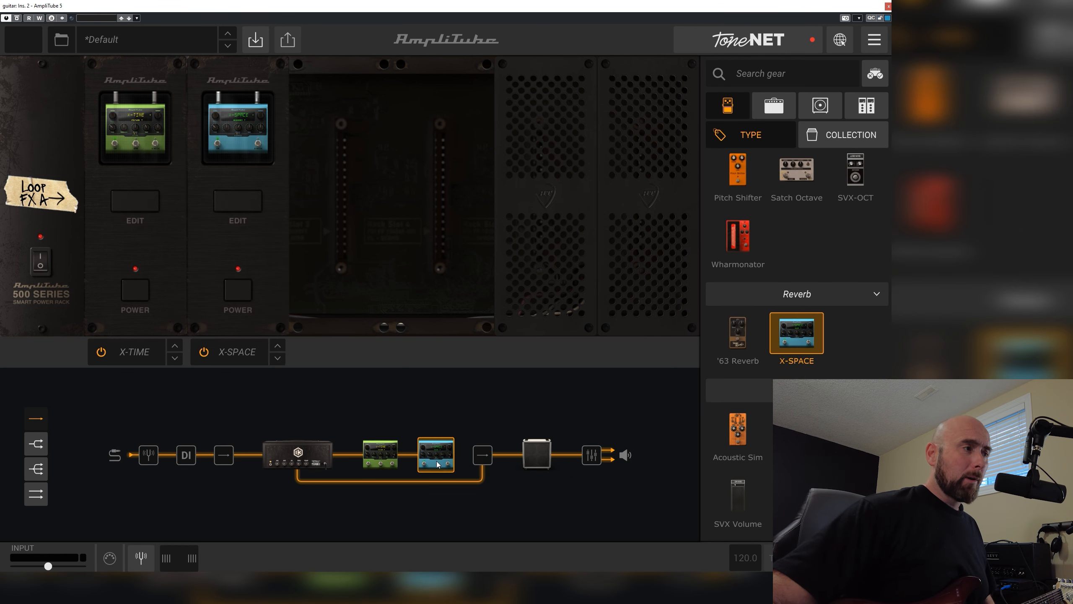
Set the X-SPACE reverb to the ROOM algorithm with a time of 1.2 s and lower its mix
{"action": "left_click", "coordinate": [259, 206]}
{"action": "left_click", "coordinate": [362, 165]}
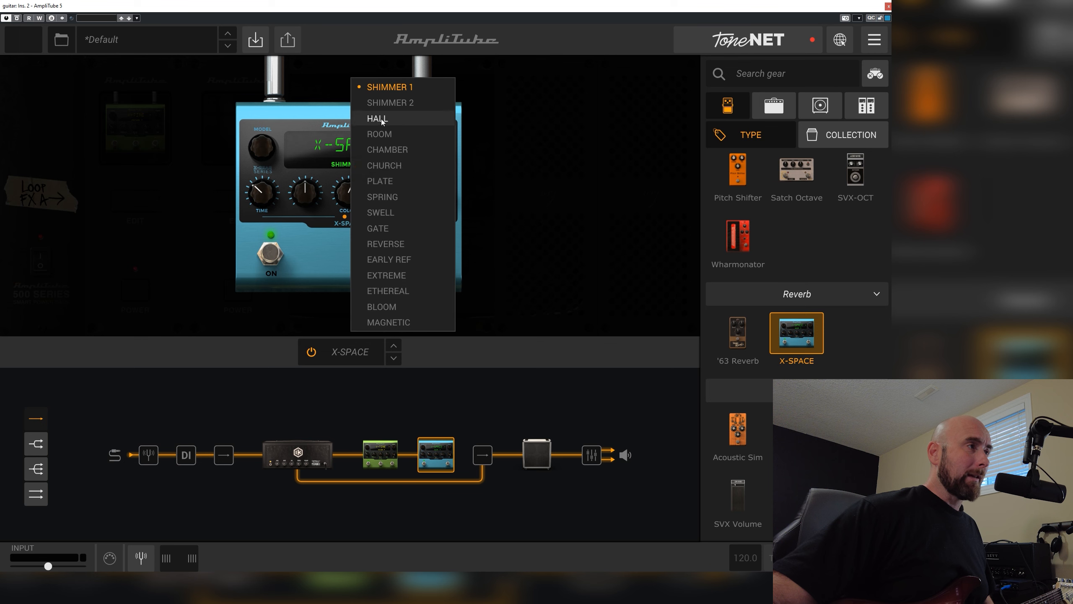
{"action": "left_click", "coordinate": [372, 134]}
{"action": "left_click_drag", "start_coordinate": [272, 213], "coordinate": [273, 145]}
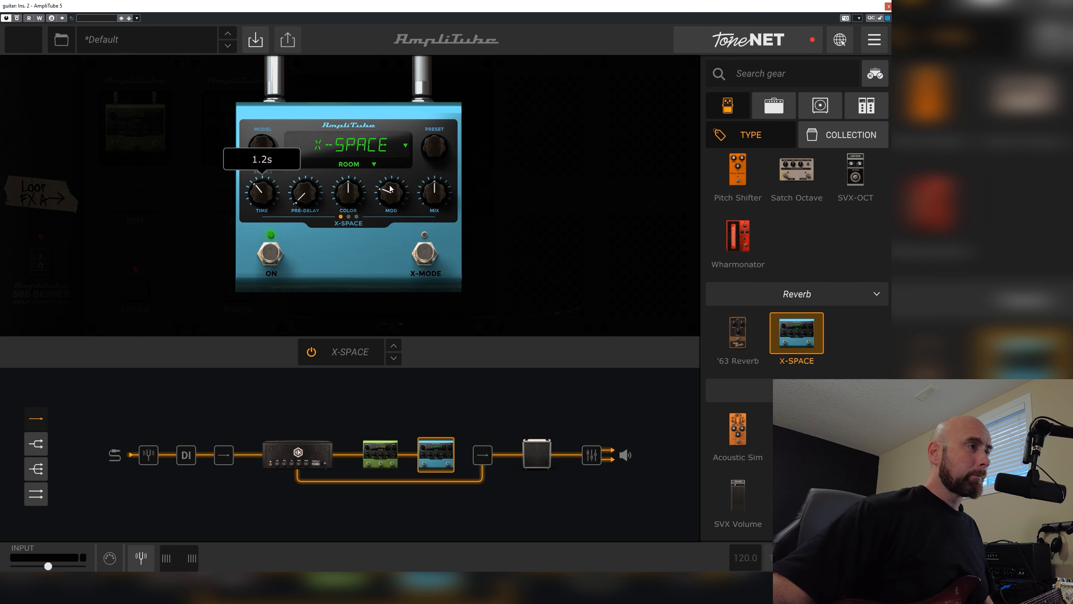
{"action": "left_click_drag", "start_coordinate": [433, 201], "coordinate": [438, 216]}
Lower the X-TIME delay's mix to 36%, turn on its BPM sync, and close the pedal's edit view
{"action": "left_click", "coordinate": [392, 447]}
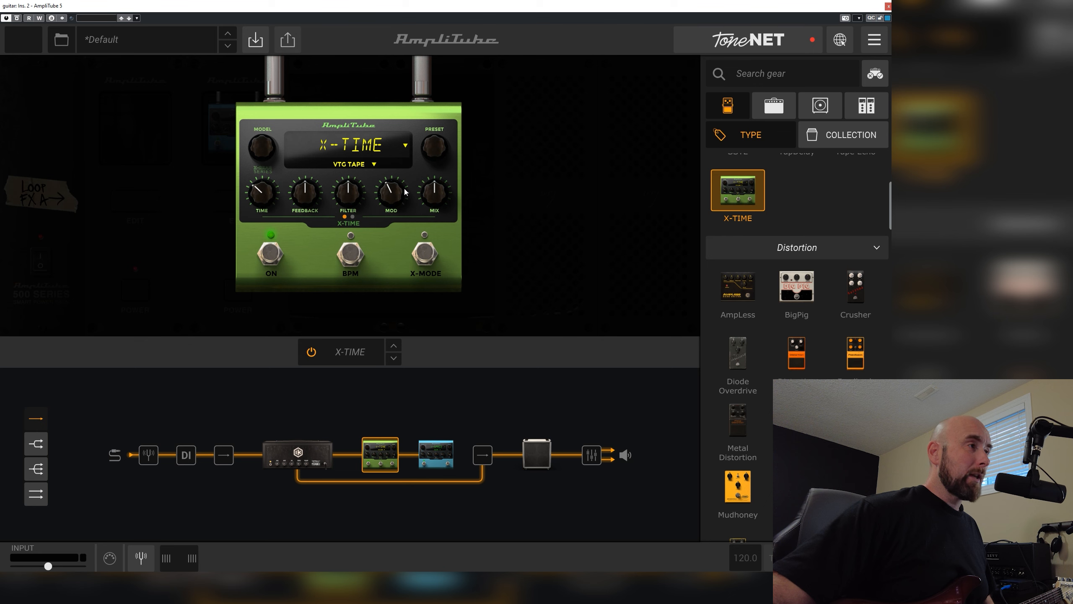
{"action": "left_click_drag", "start_coordinate": [437, 193], "coordinate": [437, 203]}
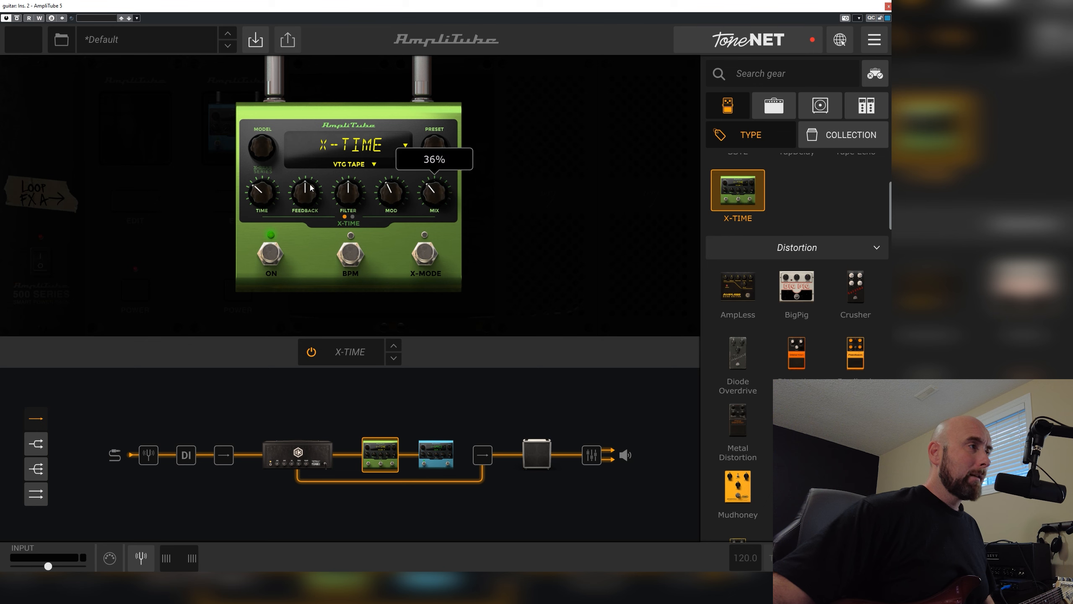
{"action": "left_click", "coordinate": [359, 256]}
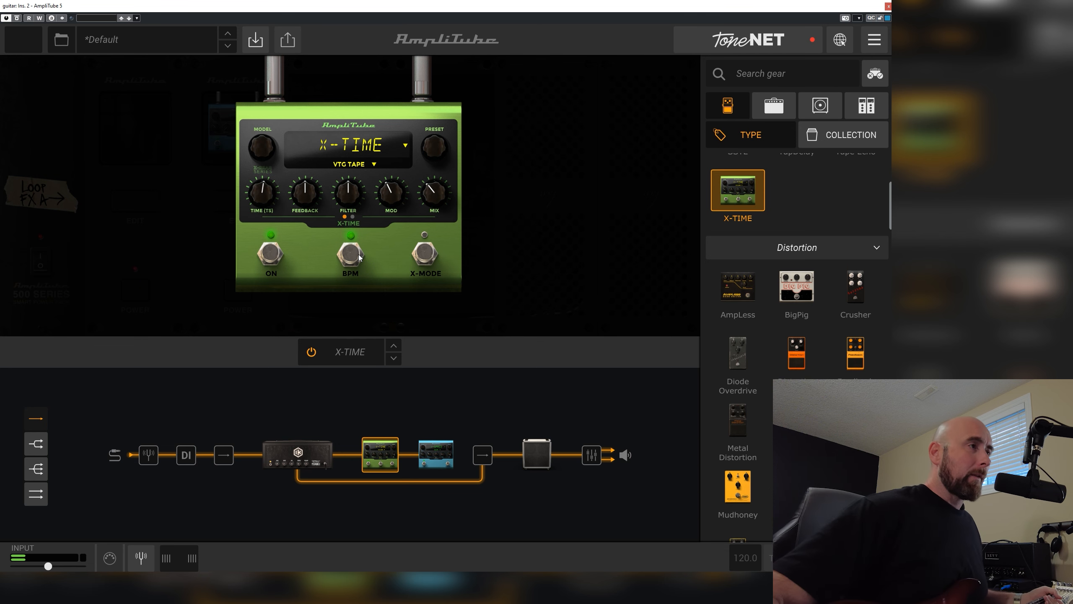
{"action": "left_click", "coordinate": [557, 259]}
Adjust the TONEX amp's bass and presence, and set its treble to 5.8 and its depth to 4.6
{"action": "left_click", "coordinate": [325, 460]}
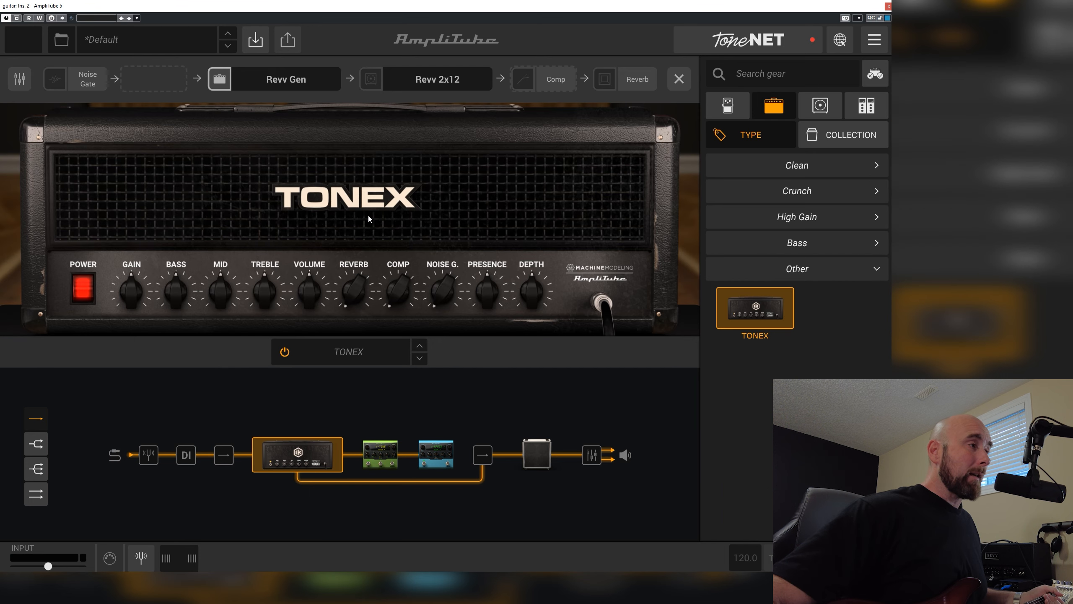
{"action": "left_click_drag", "start_coordinate": [183, 293], "coordinate": [264, 283]}
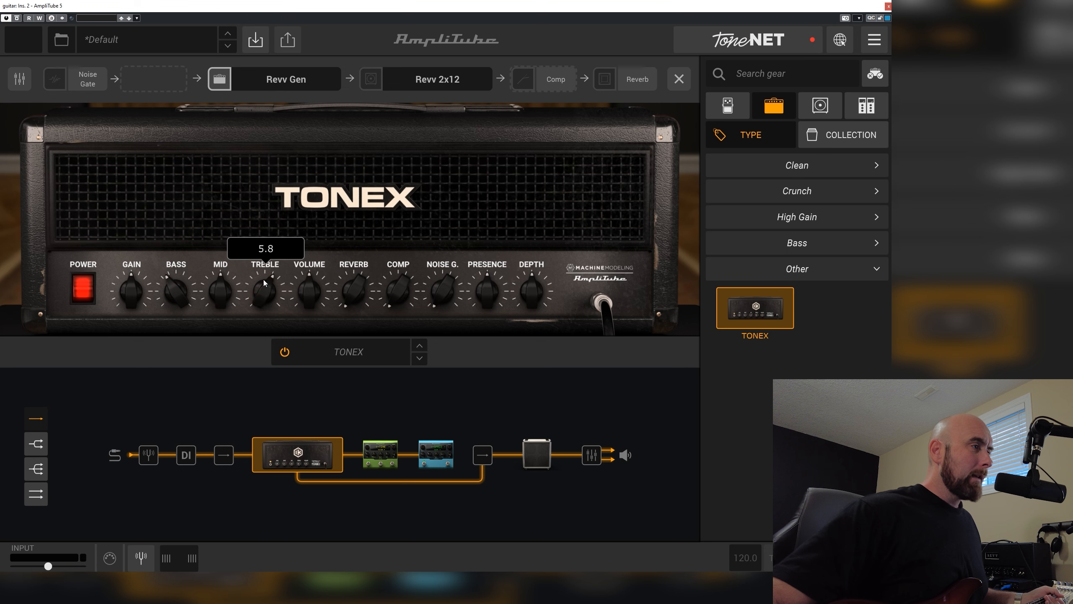
{"action": "left_click", "coordinate": [490, 287]}
{"action": "left_click_drag", "start_coordinate": [524, 284], "coordinate": [527, 295]}
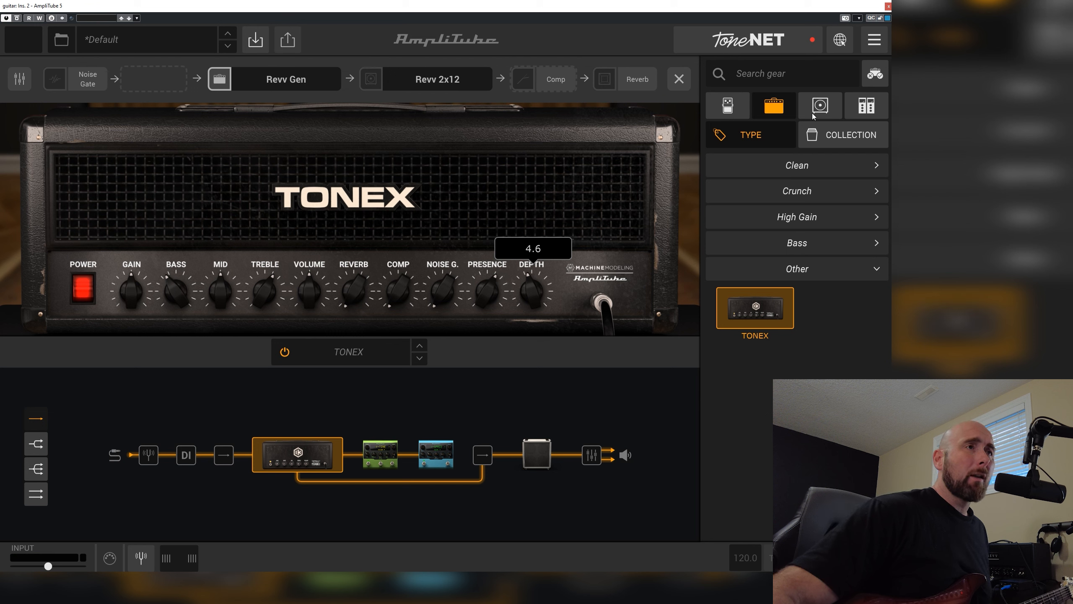
Add a White 2A compressor from the rack gear directly after the cabinet
{"action": "left_click", "coordinate": [866, 105]}
{"action": "scroll", "coordinate": [778, 279], "scroll_direction": "down", "scroll_amount": 10}
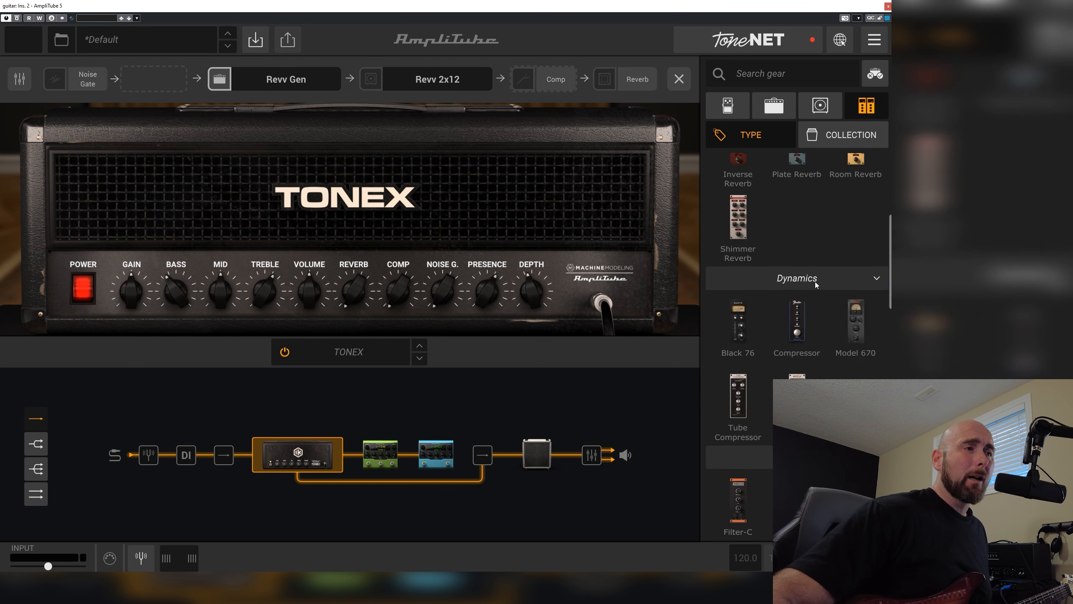
{"action": "left_click_drag", "start_coordinate": [796, 266], "coordinate": [591, 451]}
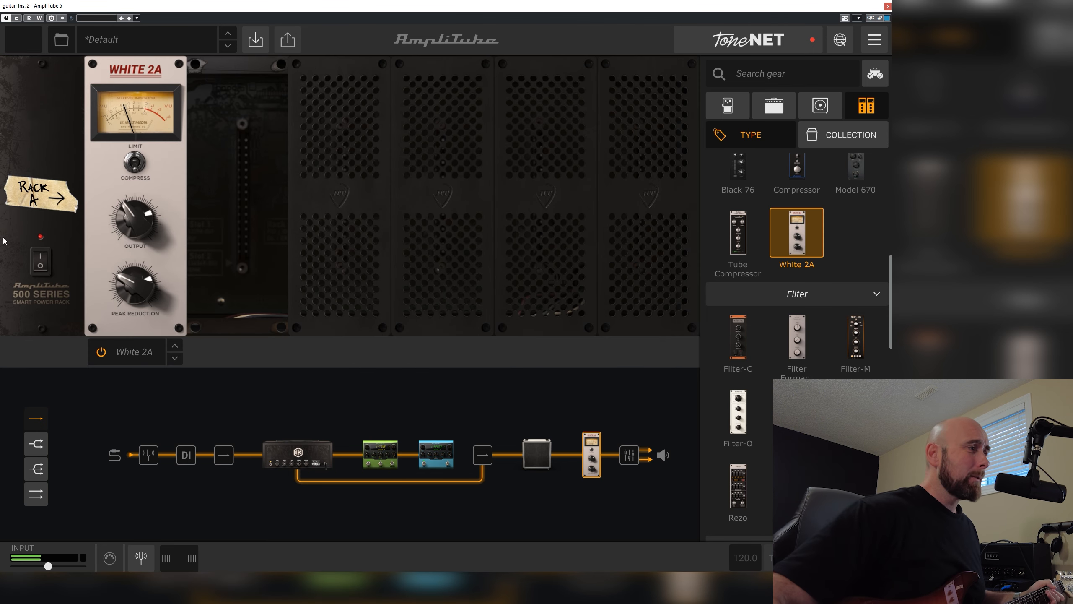
Raise the White 2A compressor's output and set its peak reduction to 18.4
{"action": "mouse_move", "coordinate": [124, 295]}
{"action": "left_click_drag", "start_coordinate": [124, 203], "coordinate": [122, 323]}
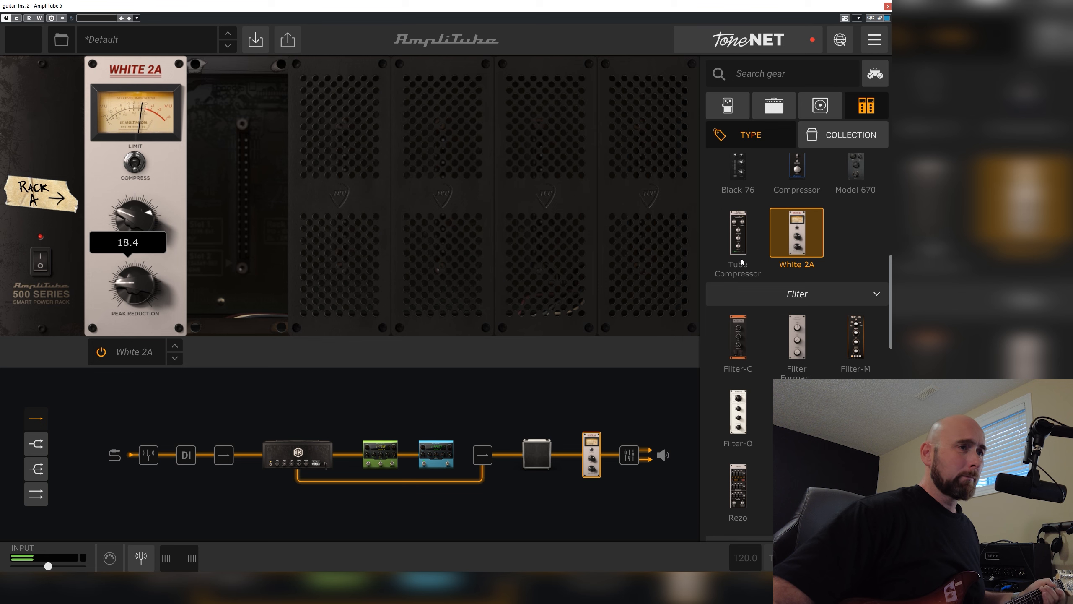
Insert an EQ-81 between the cabinet and the White 2A, and set its low-mid band gain to -1.0 dB
{"action": "scroll", "coordinate": [823, 338], "scroll_direction": "up", "scroll_amount": 1}
{"action": "scroll", "coordinate": [823, 337], "scroll_direction": "up", "scroll_amount": 3}
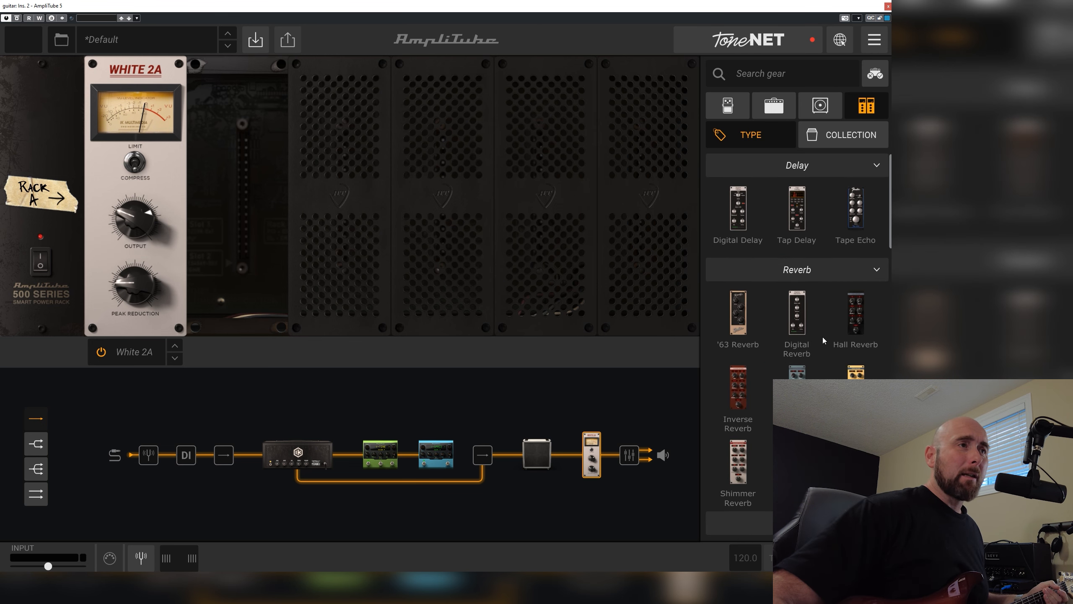
{"action": "scroll", "coordinate": [823, 337], "scroll_direction": "down", "scroll_amount": 8}
{"action": "scroll", "coordinate": [825, 339], "scroll_direction": "down", "scroll_amount": 6}
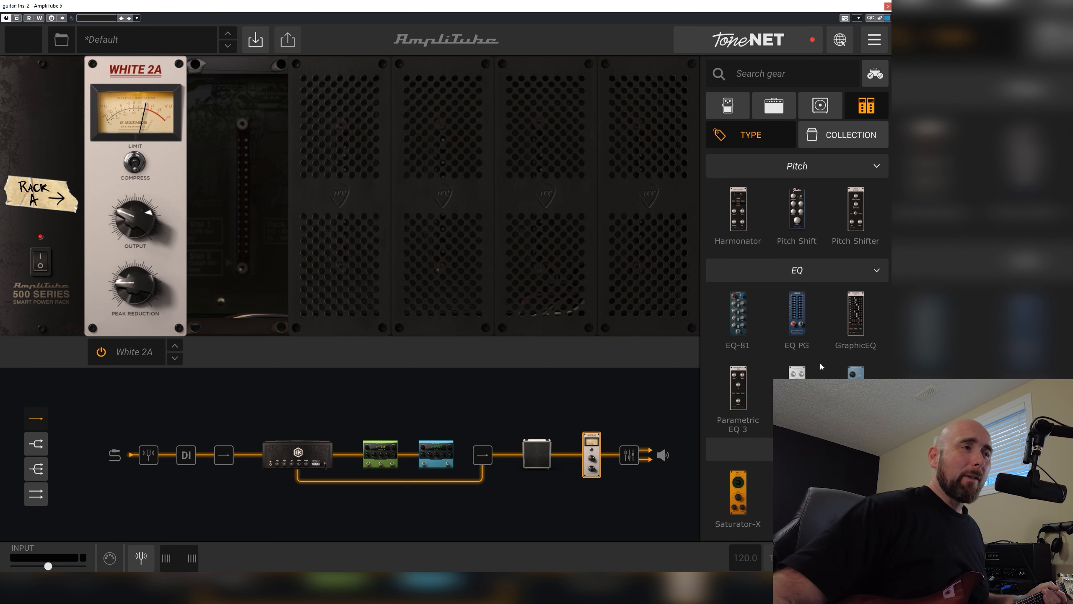
{"action": "left_click_drag", "start_coordinate": [747, 324], "coordinate": [574, 447]}
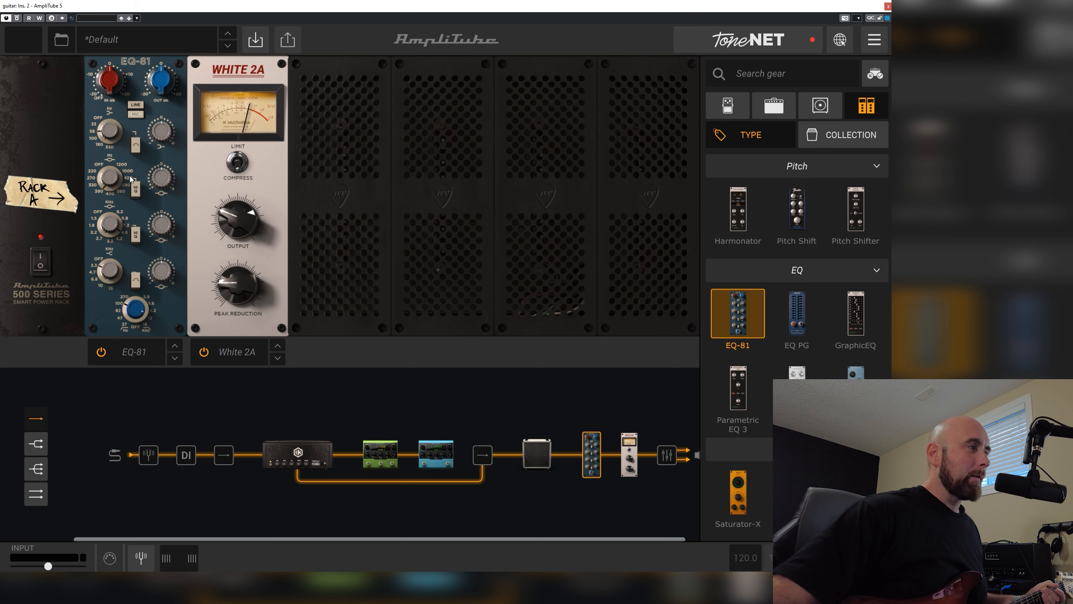
{"action": "left_click_drag", "start_coordinate": [161, 178], "coordinate": [158, 187]}
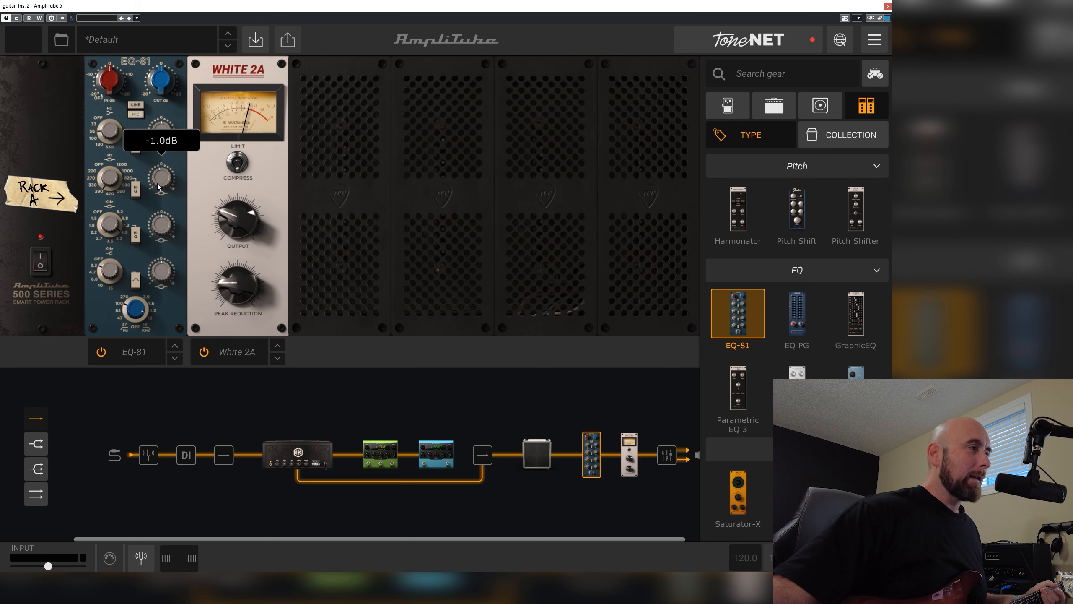
{"action": "left_click_drag", "start_coordinate": [163, 226], "coordinate": [139, 223]}
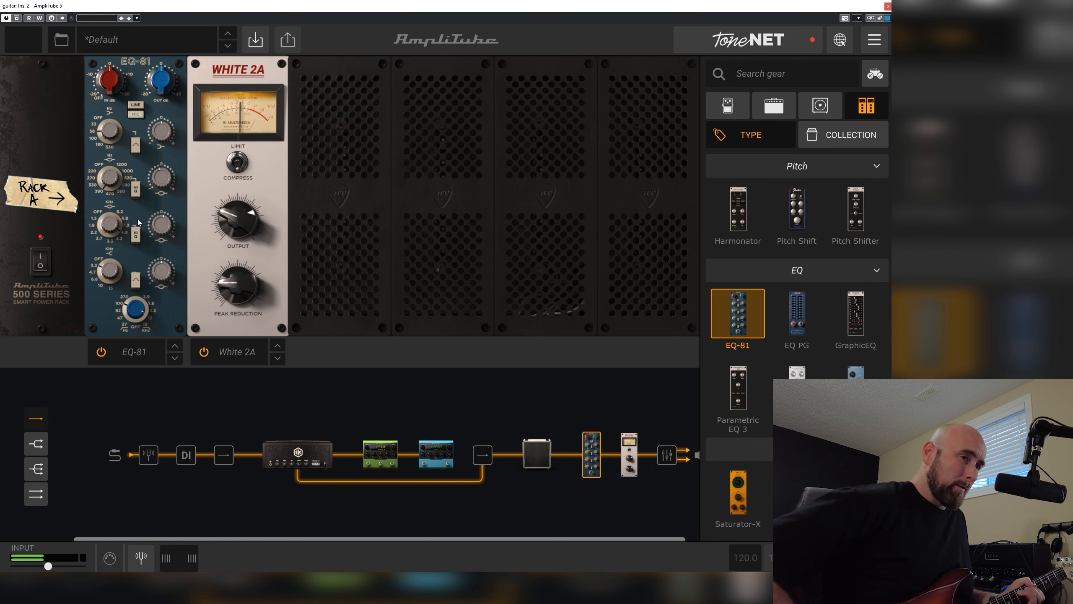
Show the mixer and save the complete rig as a preset named JS Ravv
{"action": "left_click", "coordinate": [667, 455]}
{"action": "scroll", "coordinate": [635, 237], "scroll_direction": "down", "scroll_amount": 3}
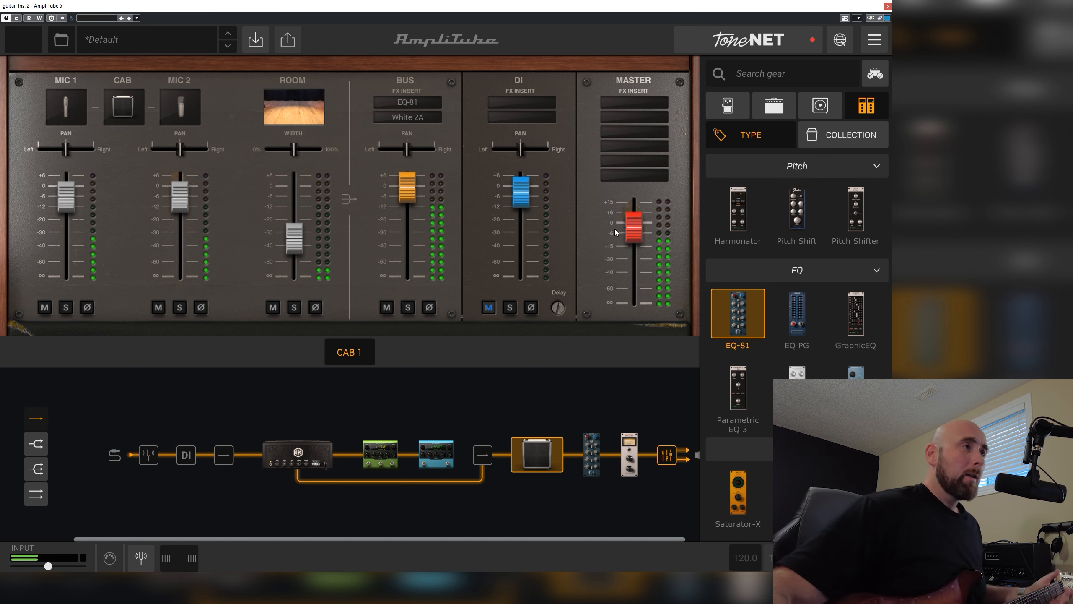
{"action": "left_click", "coordinate": [255, 40]}
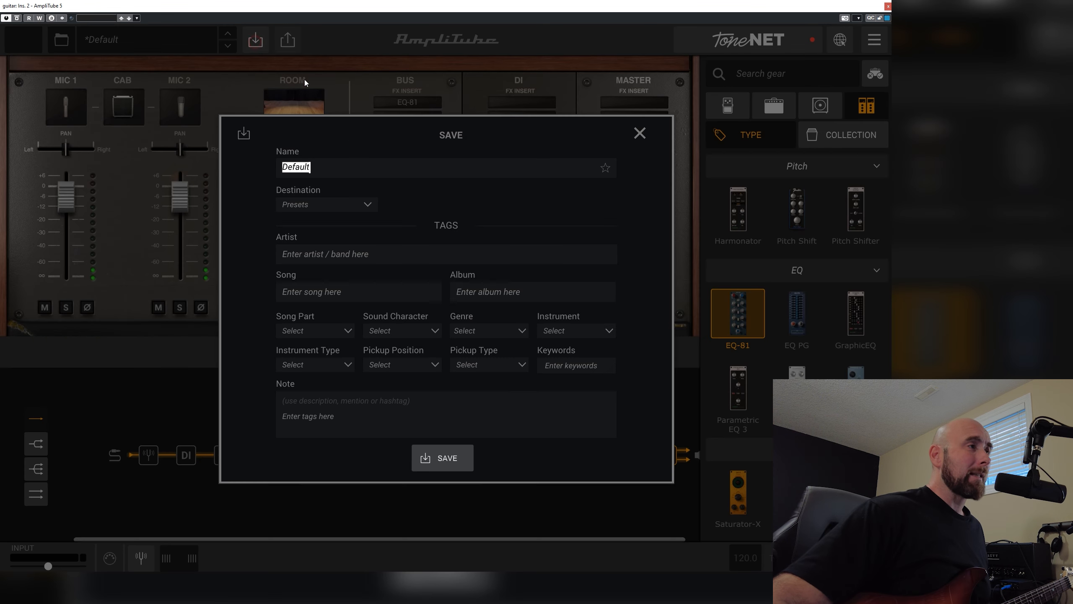
{"action": "type", "text": "J"}
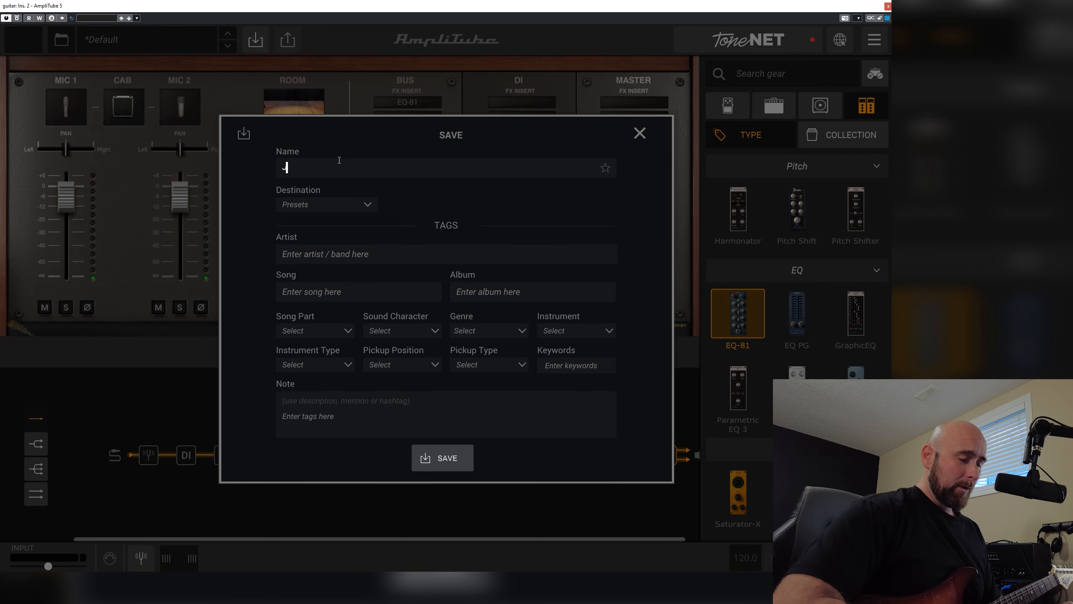
{"action": "type", "text": "S Ravv"}
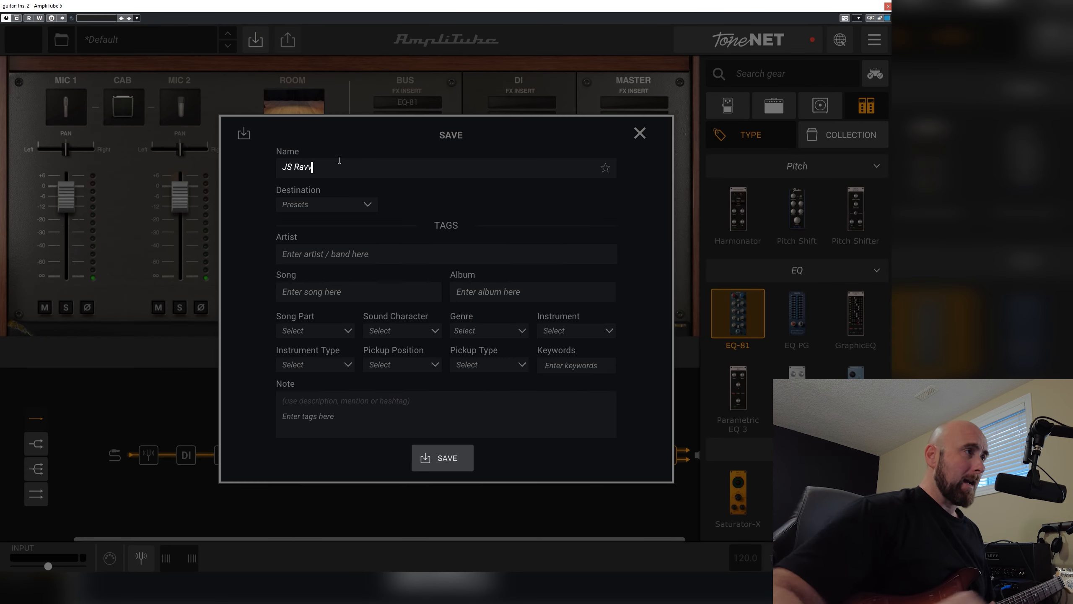
{"action": "left_click", "coordinate": [466, 456]}
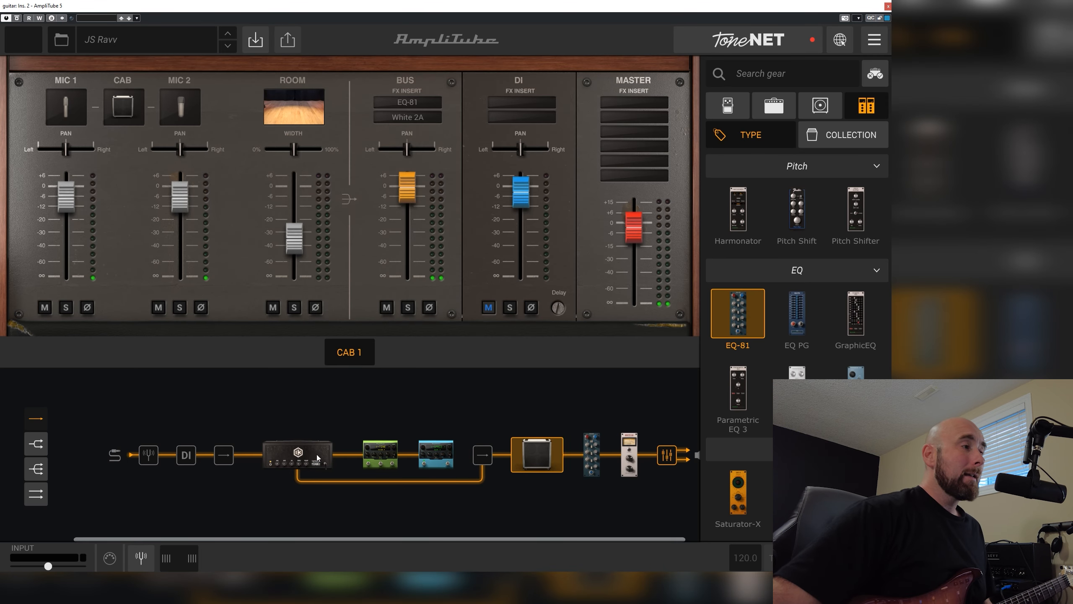
Audition the JS - '57 Custom Twin Push Ultimate preset, and reload the saved JS Ravv preset
{"action": "left_click", "coordinate": [298, 453]}
{"action": "left_click", "coordinate": [100, 41]}
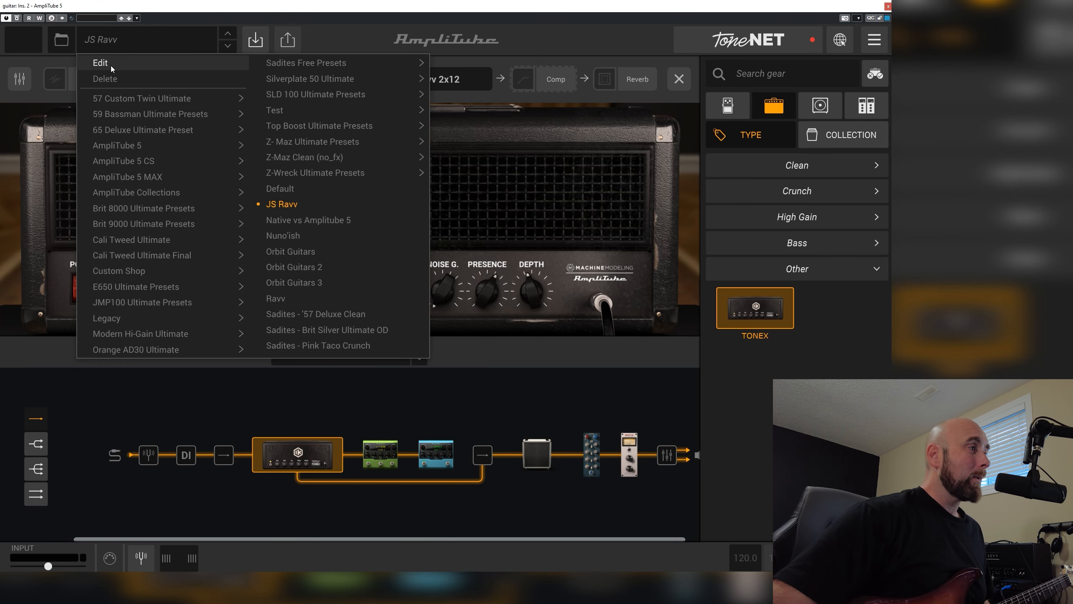
{"action": "mouse_move", "coordinate": [131, 100]}
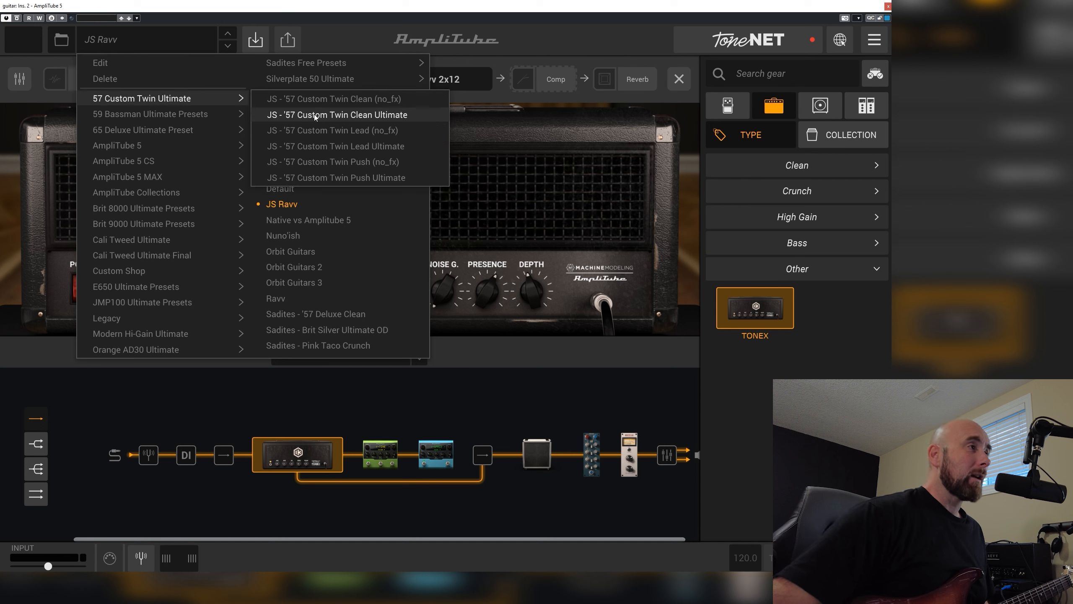
{"action": "left_click", "coordinate": [317, 178]}
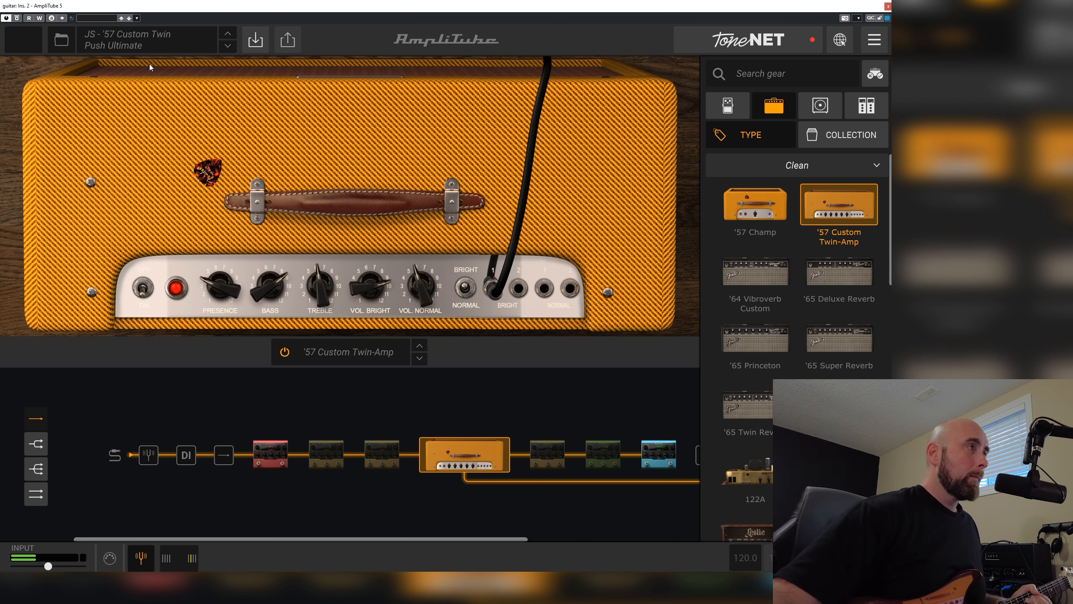
{"action": "left_click", "coordinate": [140, 43]}
{"action": "mouse_move", "coordinate": [225, 317]}
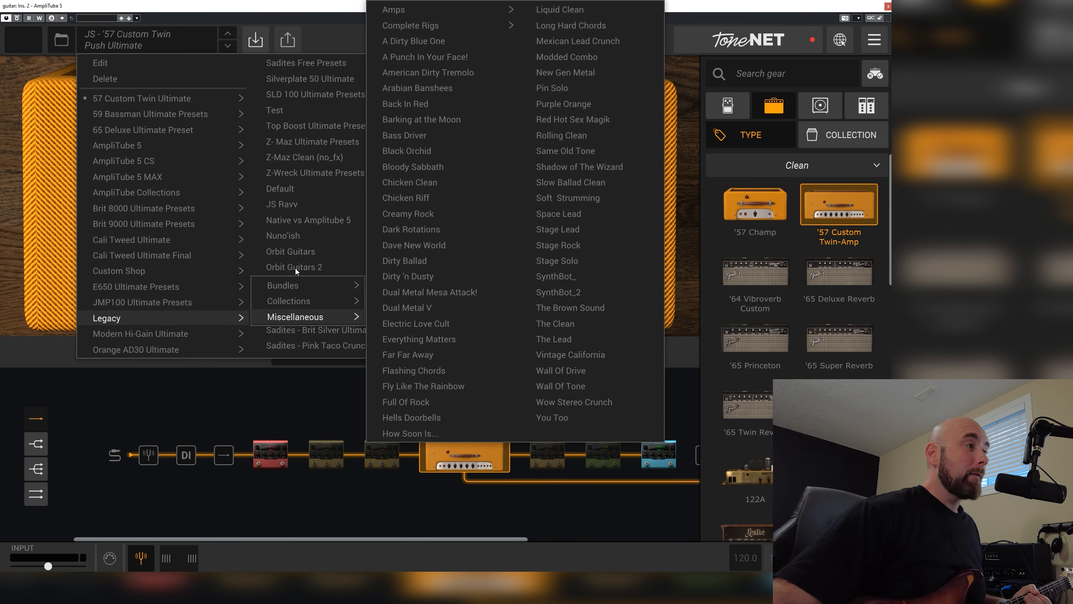
{"action": "left_click", "coordinate": [284, 207]}
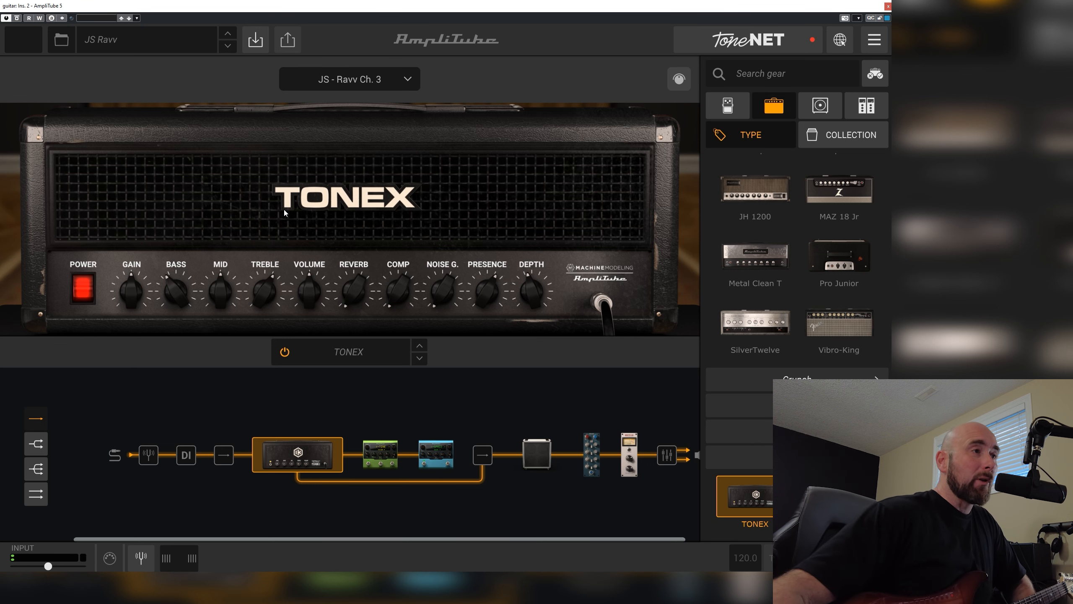
Replace the cabinet with Custom IR, compare the Ravv 2x12 impulse responses, and select JS_Ravv2x12_Fathead_SM7B.wav
{"action": "left_click", "coordinate": [529, 454]}
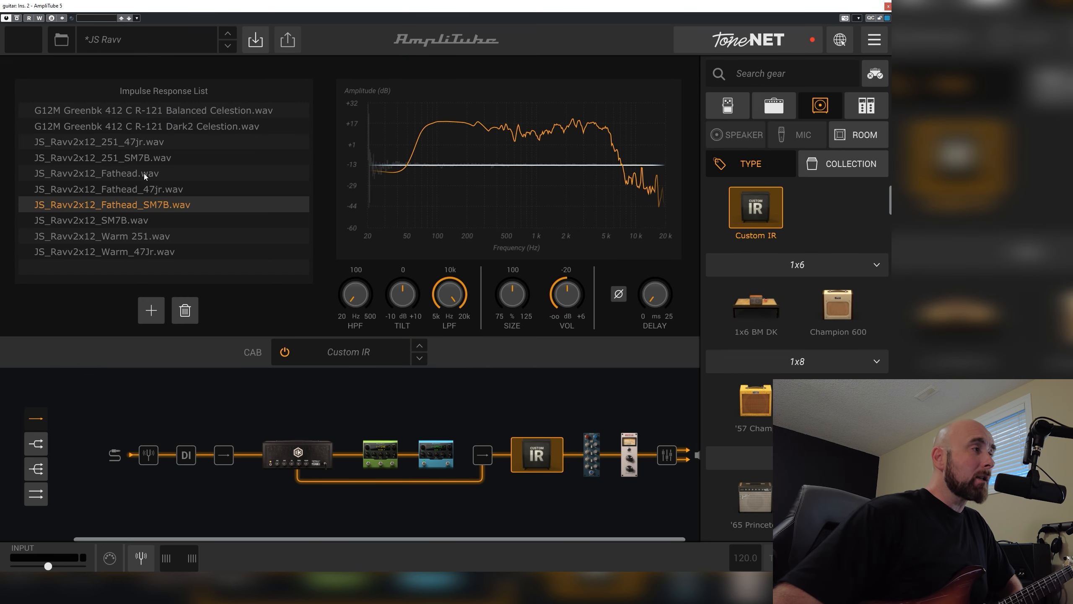
{"action": "left_click", "coordinate": [104, 173]}
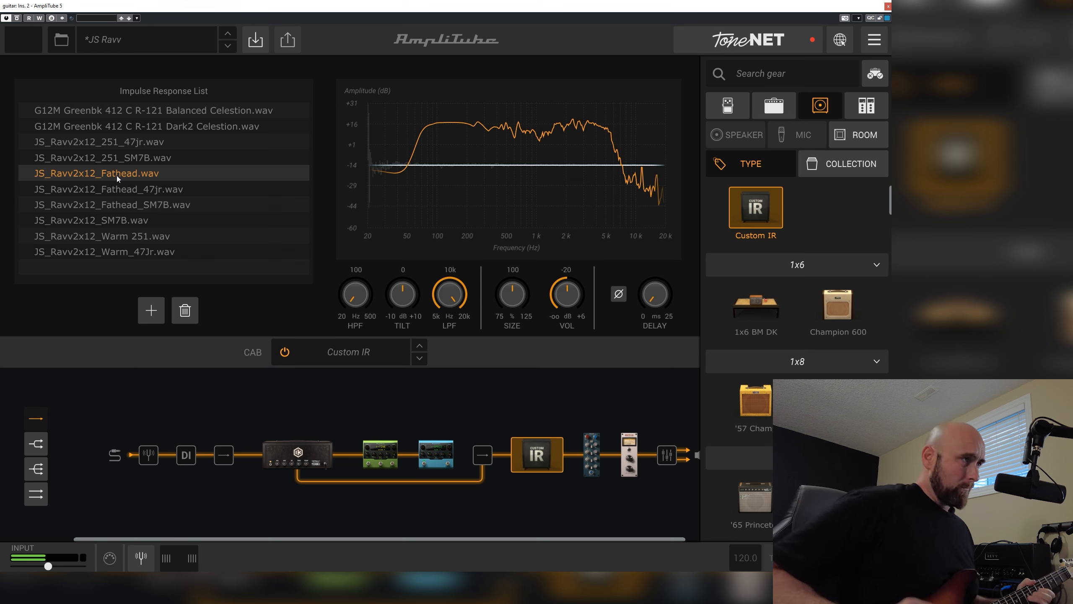
{"action": "left_click", "coordinate": [116, 203]}
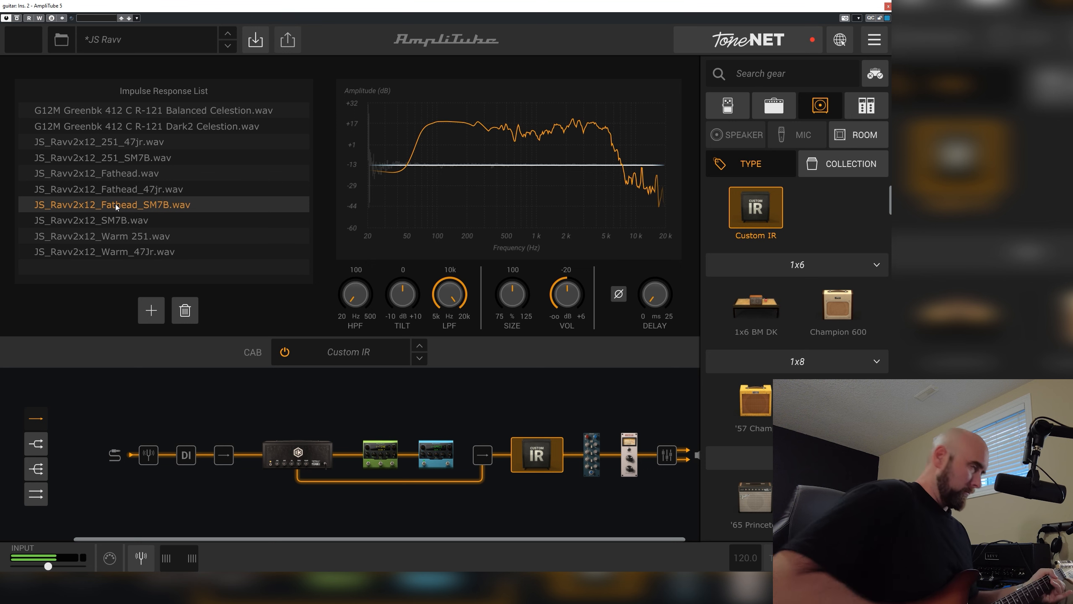
{"action": "left_click", "coordinate": [123, 238]}
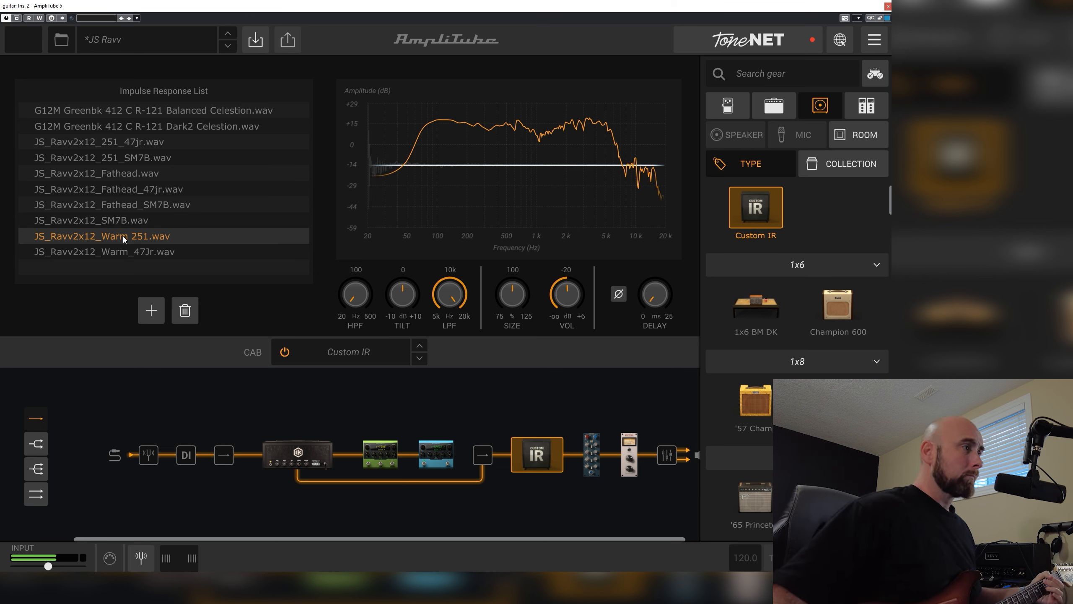
{"action": "left_click", "coordinate": [122, 220]}
{"action": "left_click", "coordinate": [120, 207]}
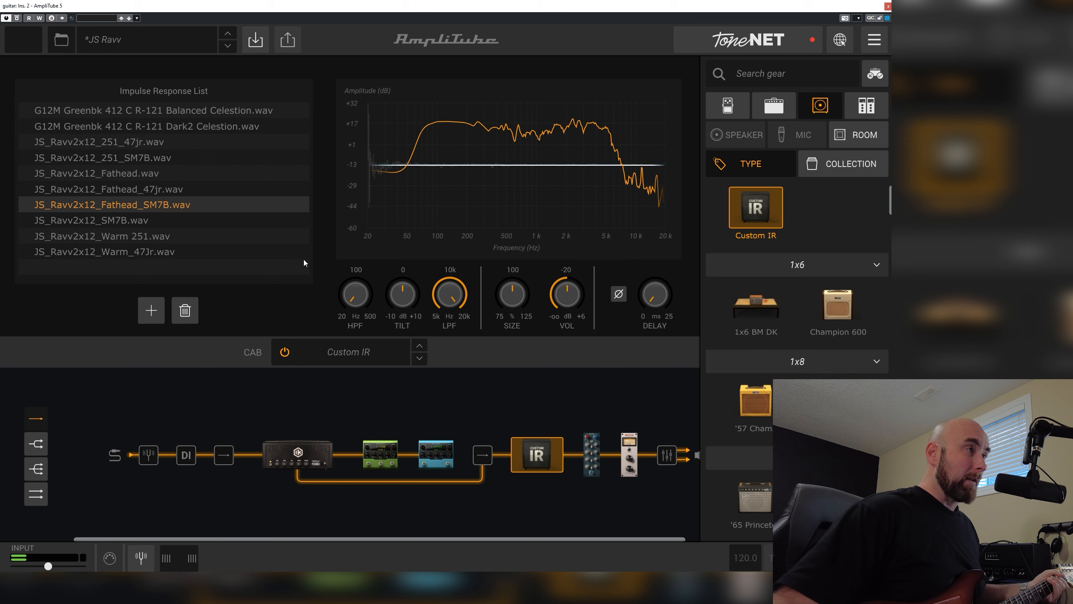
Set the TONEX amp's bass to 5.1, reset treble and presence to their defaults, and enable the tone model's Revv 2x12 cabinet
{"action": "left_click", "coordinate": [322, 454]}
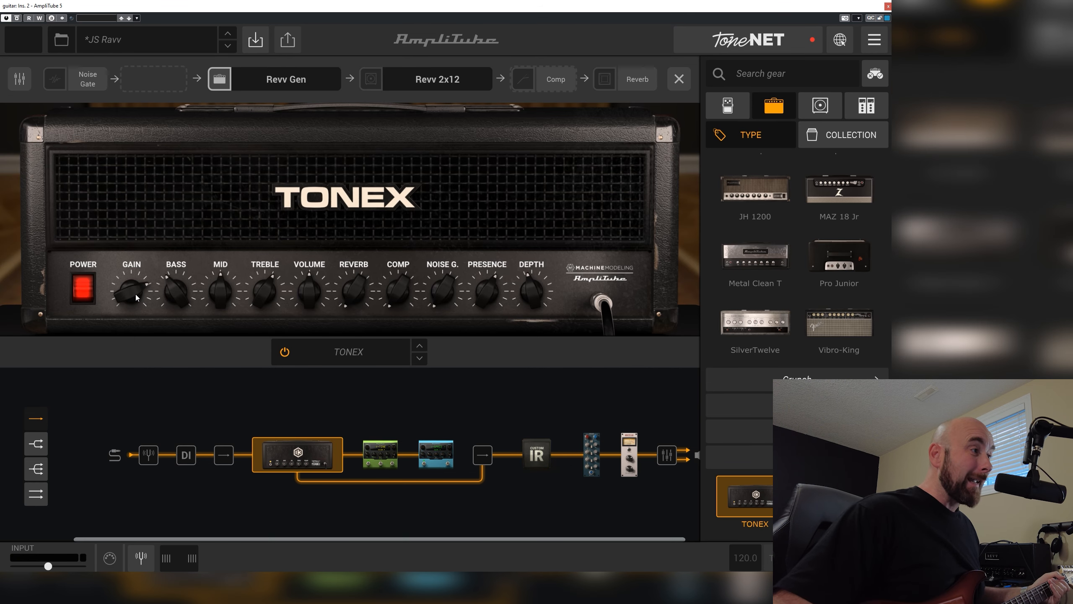
{"action": "left_click_drag", "start_coordinate": [182, 300], "coordinate": [182, 289]}
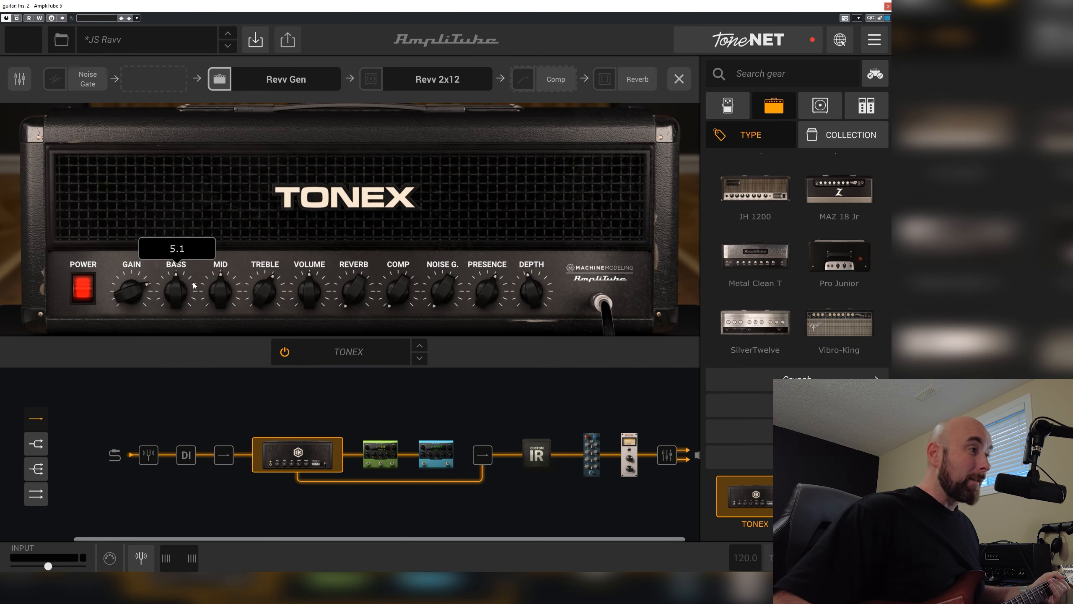
{"action": "double_click", "coordinate": [265, 296]}
{"action": "double_click", "coordinate": [487, 296]}
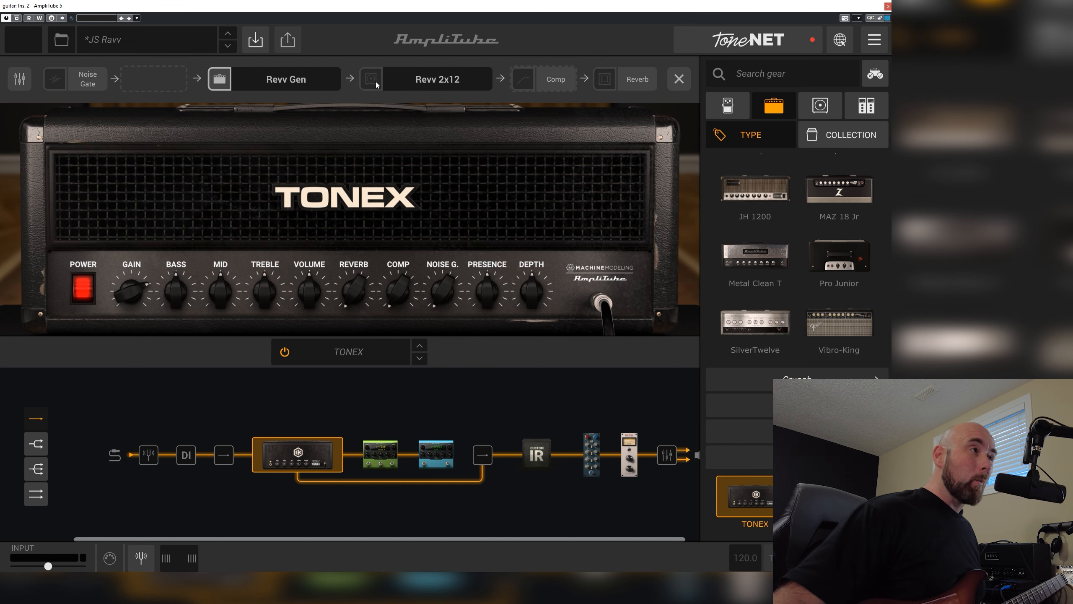
Bypass the Custom IR cabinet and power off Rack A holding the EQ-81 and White 2A
{"action": "left_click", "coordinate": [539, 456]}
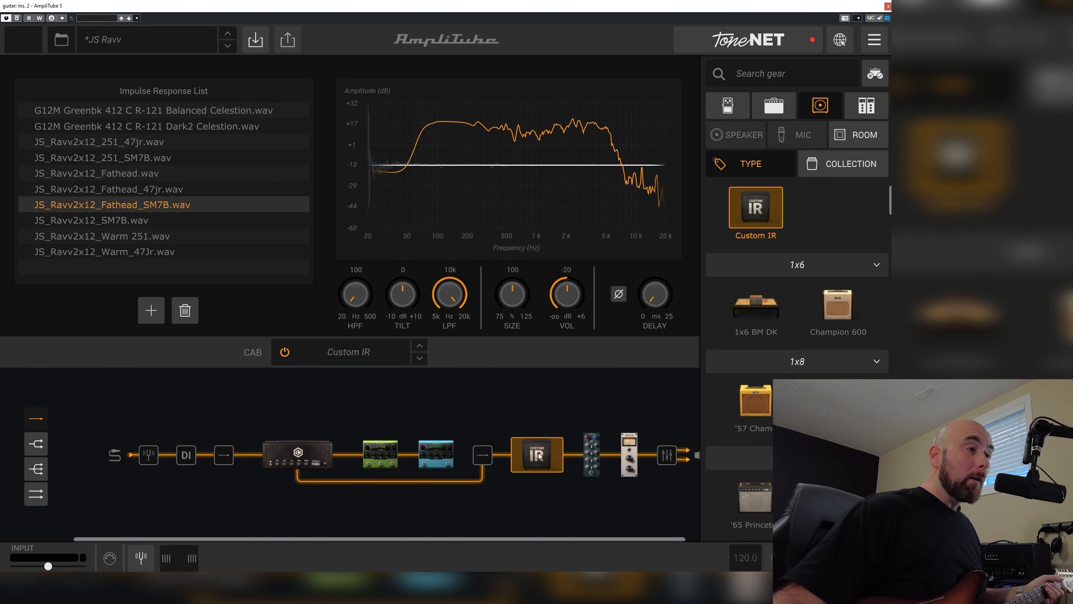
{"action": "left_click", "coordinate": [285, 353]}
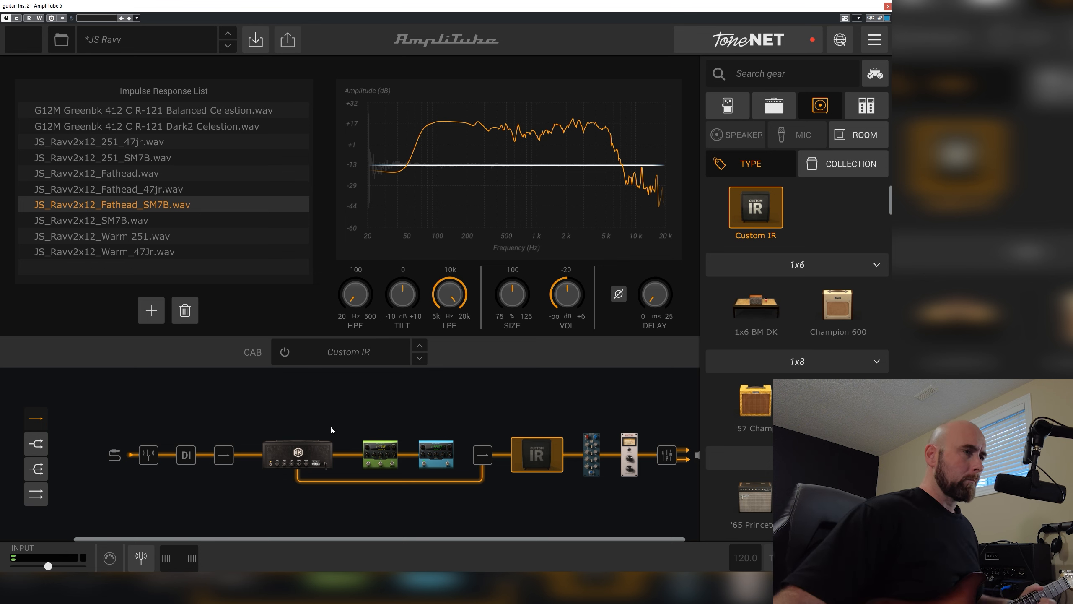
{"action": "left_click", "coordinate": [634, 460]}
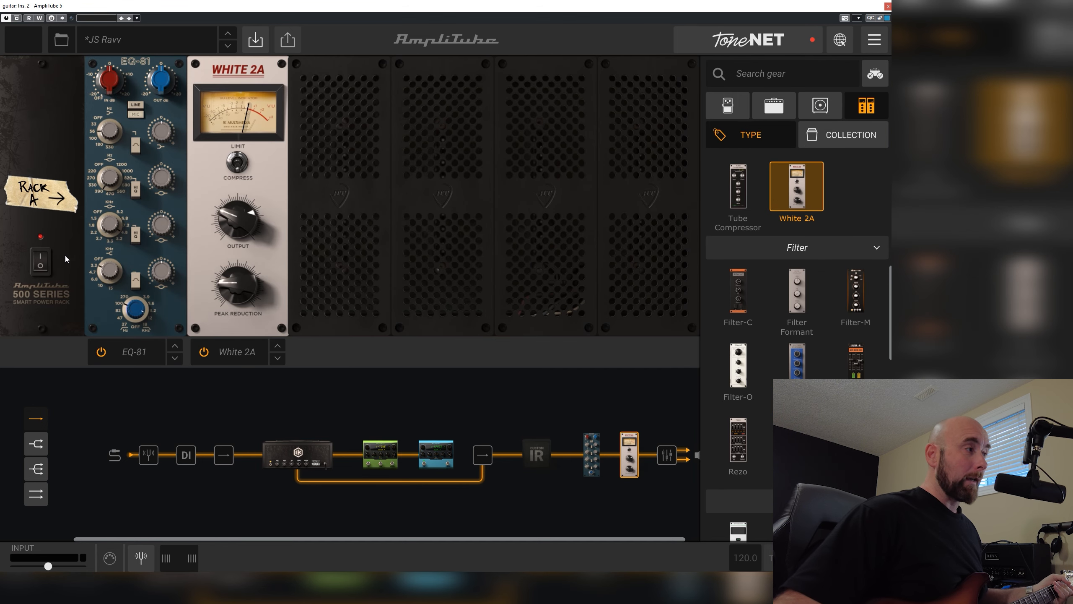
{"action": "left_click", "coordinate": [40, 264]}
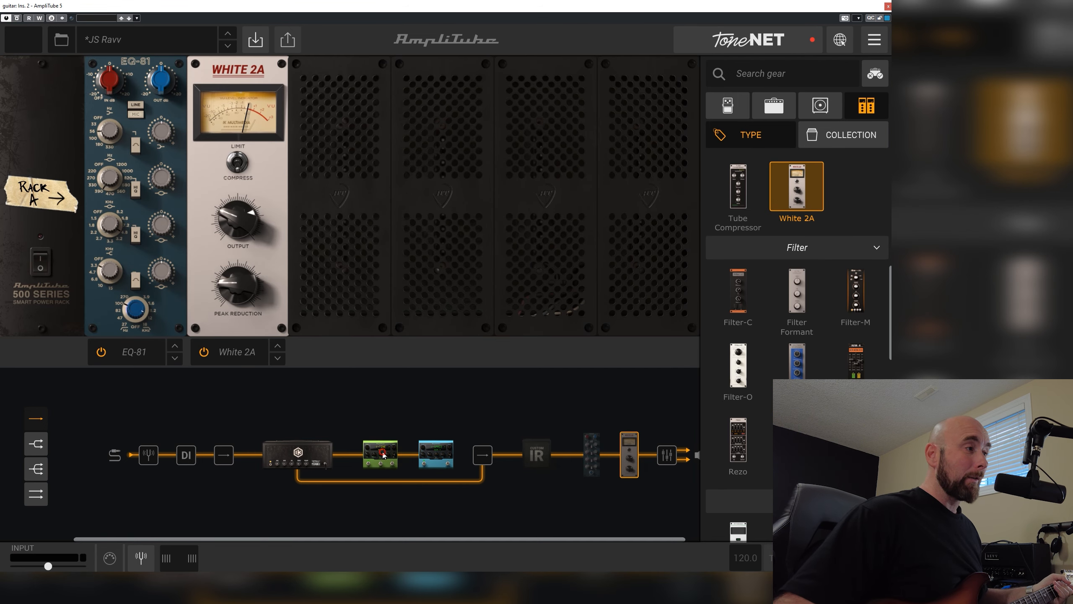
Bypass both the X-TIME delay and the X-SPACE reverb in the effects loop
{"action": "left_click", "coordinate": [382, 454]}
{"action": "left_click", "coordinate": [125, 298]}
{"action": "left_click", "coordinate": [257, 300]}
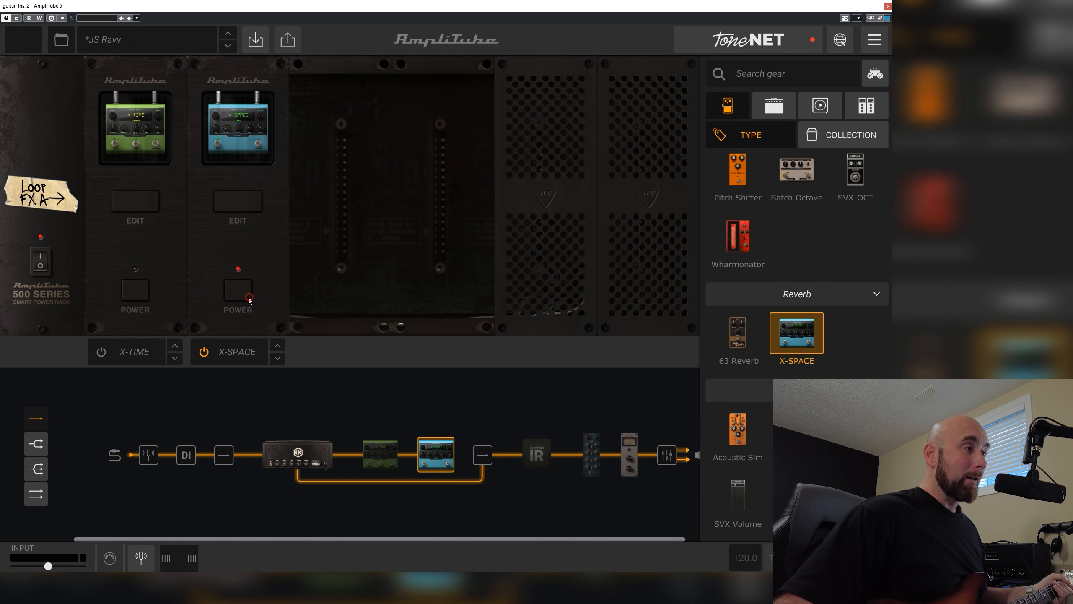
{"action": "left_click", "coordinate": [248, 299]}
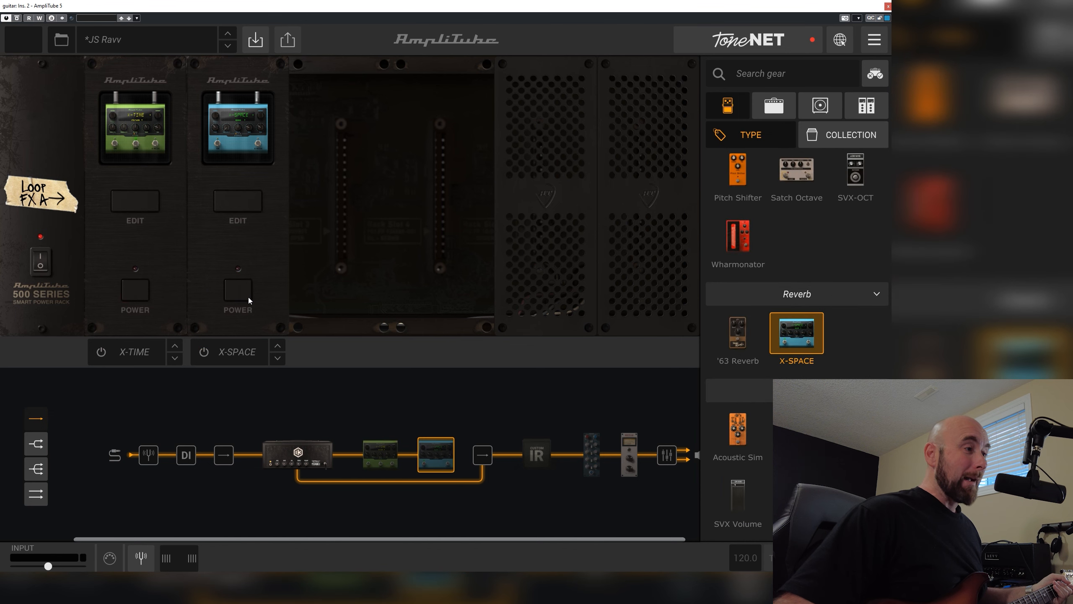
Set the TONEX amp's gain to 5.0, treble to 6.0, presence to 6.2 and bass to 4.3, and raise its volume
{"action": "left_click", "coordinate": [305, 449]}
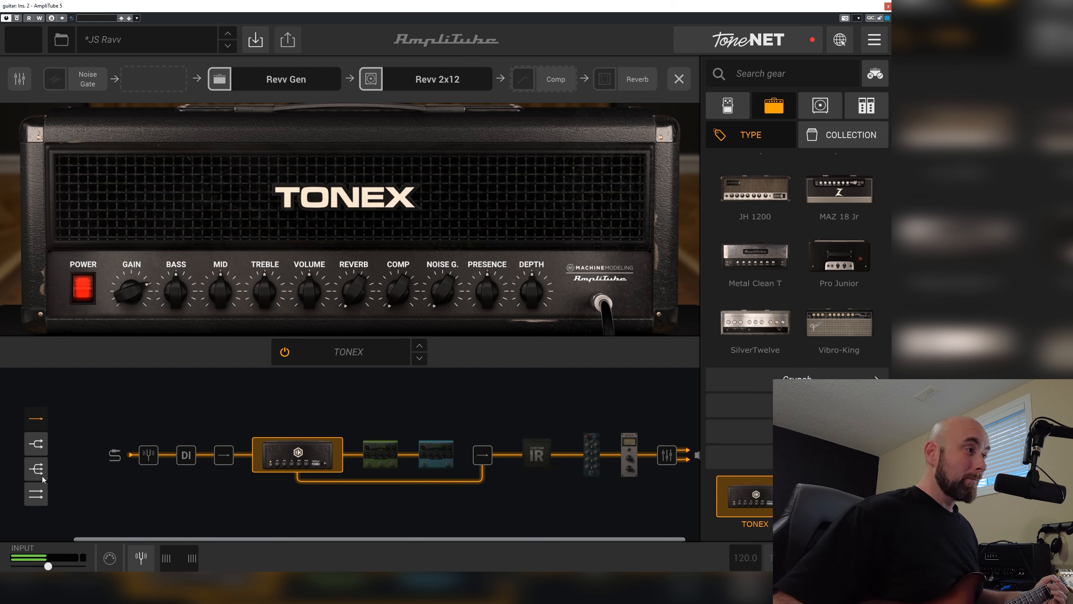
{"action": "double_click", "coordinate": [136, 298]}
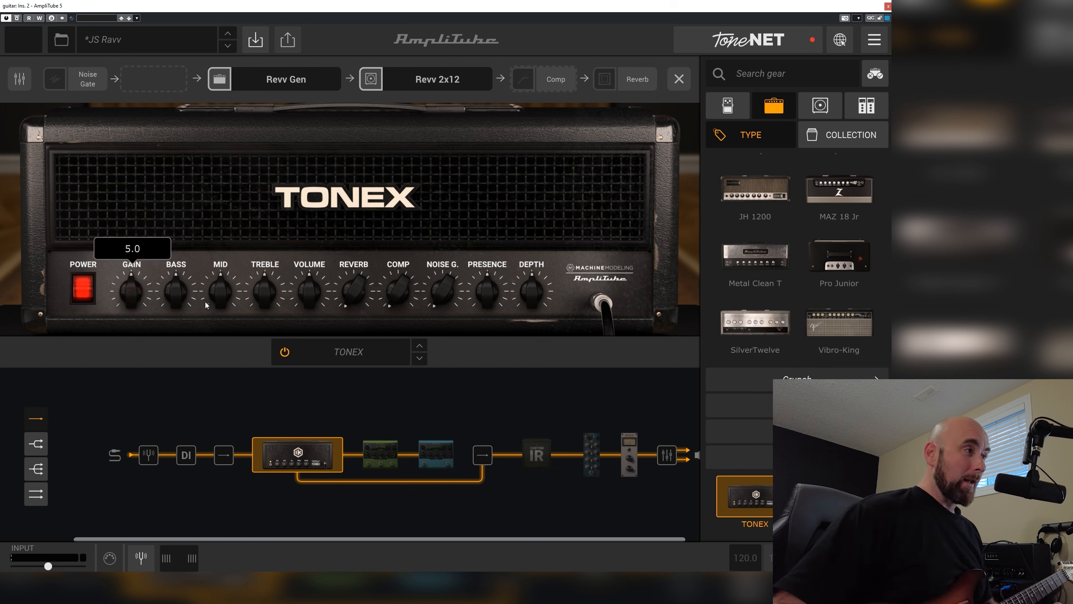
{"action": "left_click_drag", "start_coordinate": [272, 285], "coordinate": [384, 283]}
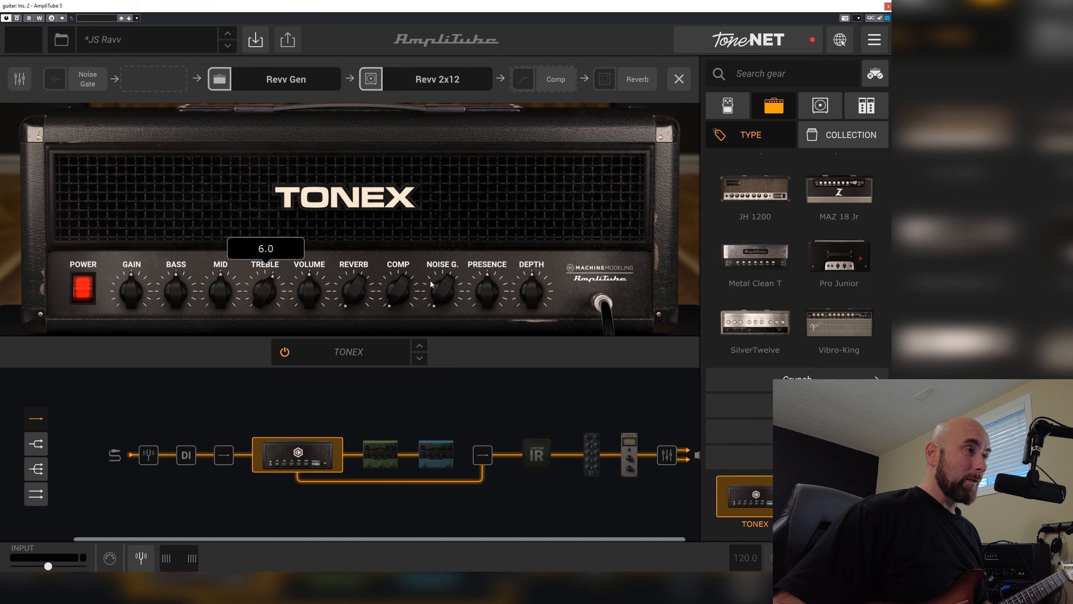
{"action": "left_click_drag", "start_coordinate": [490, 300], "coordinate": [495, 283]}
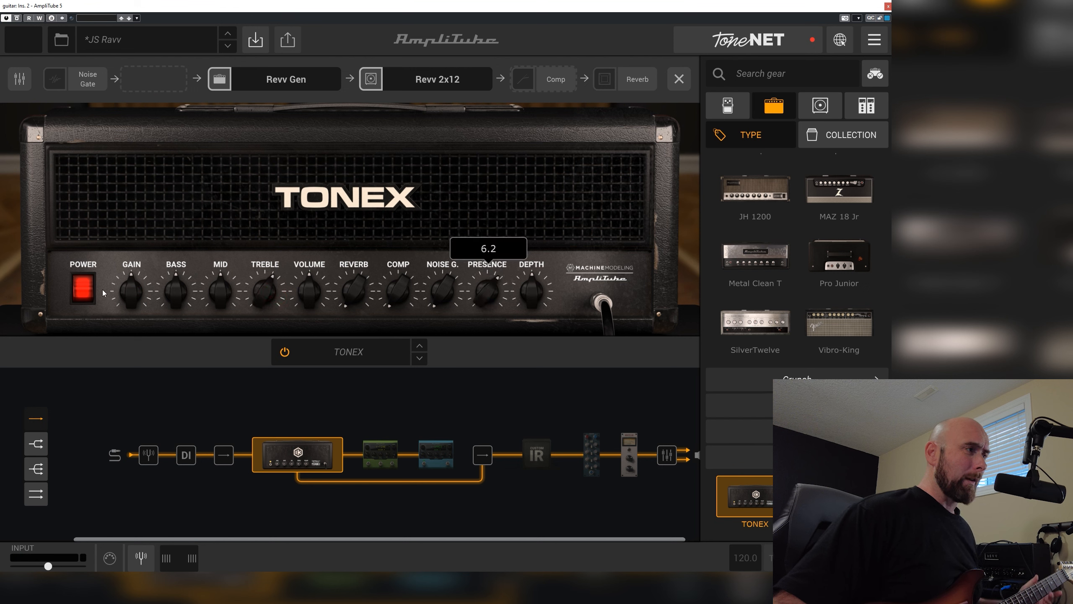
{"action": "double_click", "coordinate": [173, 309]}
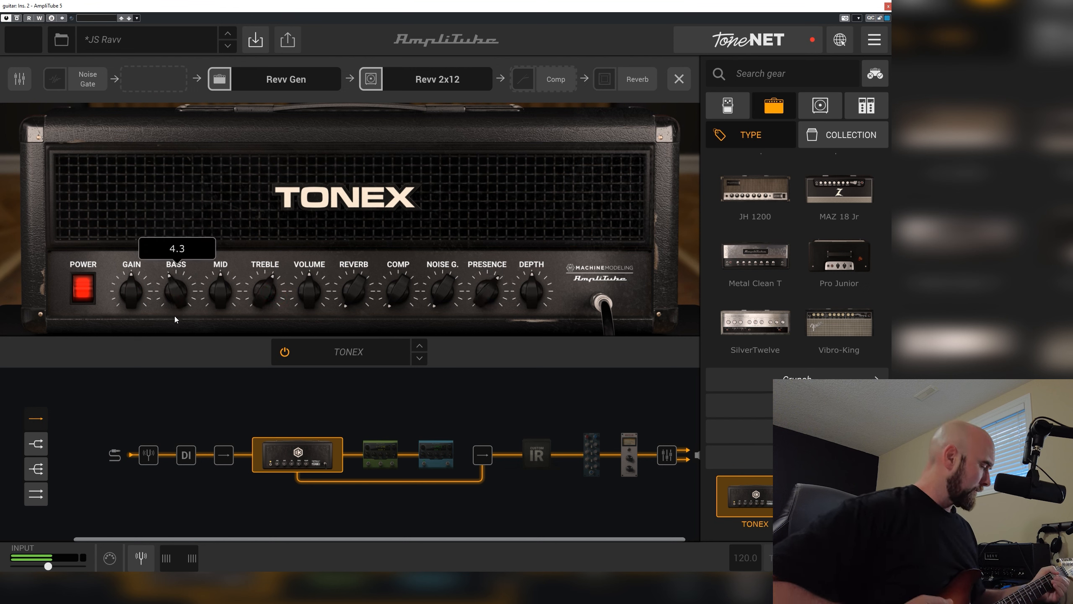
{"action": "left_click_drag", "start_coordinate": [309, 299], "coordinate": [302, 213]}
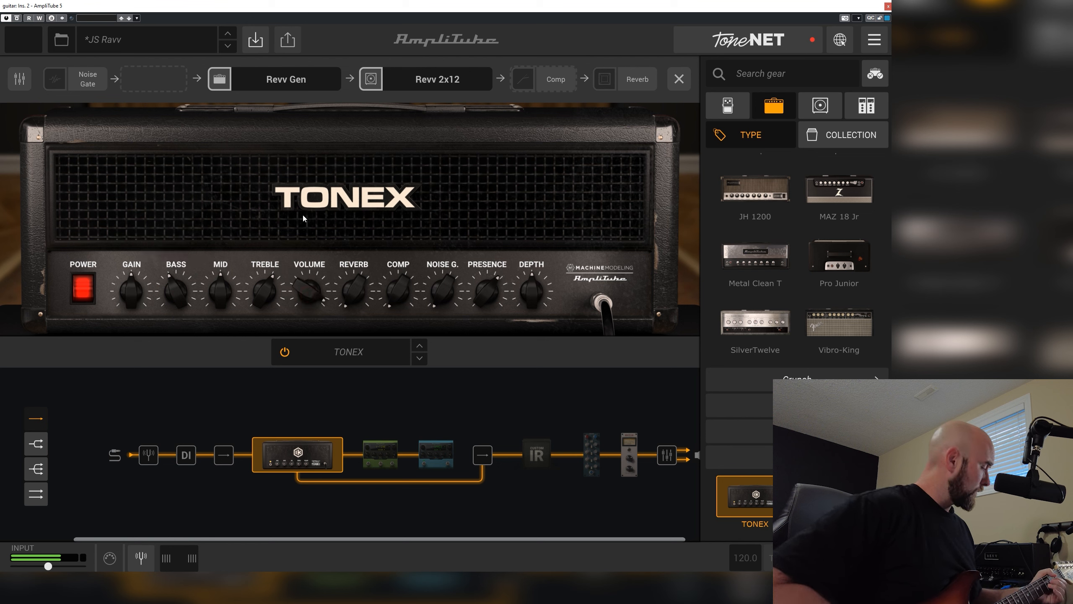